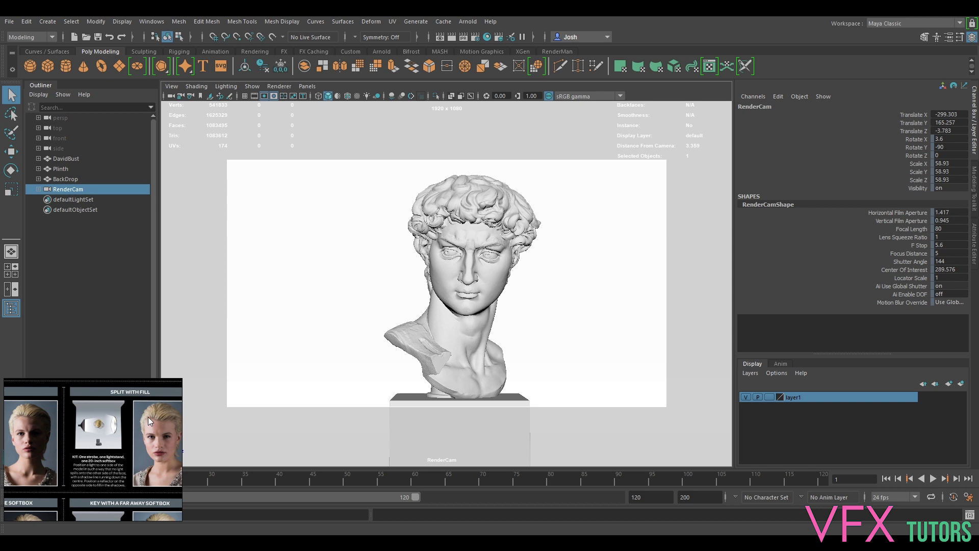
Step: Examine the split/short and split/broad setups in the portrait lighting reference chart
middle_click_drag(134, 456, 148, 436)
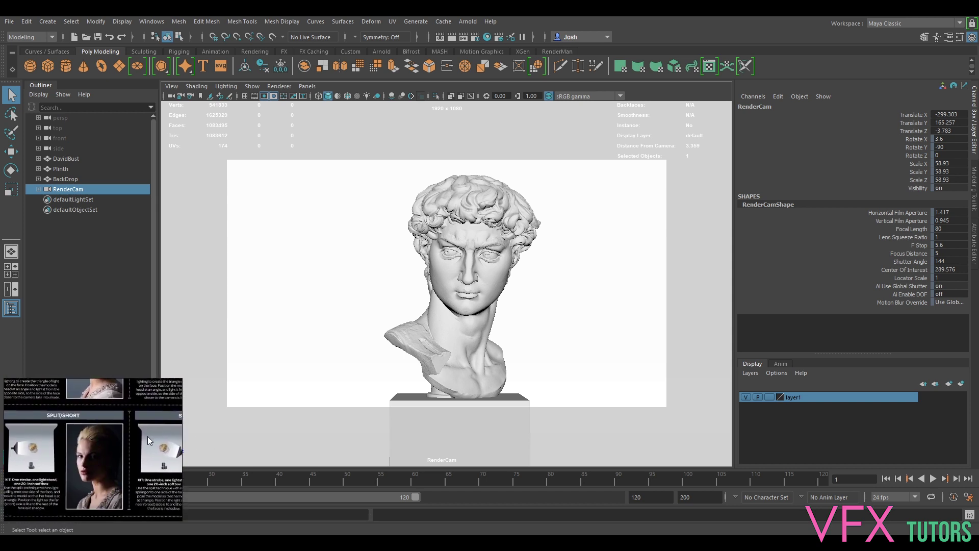
middle_click_drag(58, 464, 183, 454)
middle_click_drag(123, 466, 33, 463)
middle_click_drag(147, 456, 142, 527)
middle_click_drag(111, 408, 75, 398)
middle_click_drag(103, 455, 97, 389)
middle_click_drag(138, 429, 66, 408)
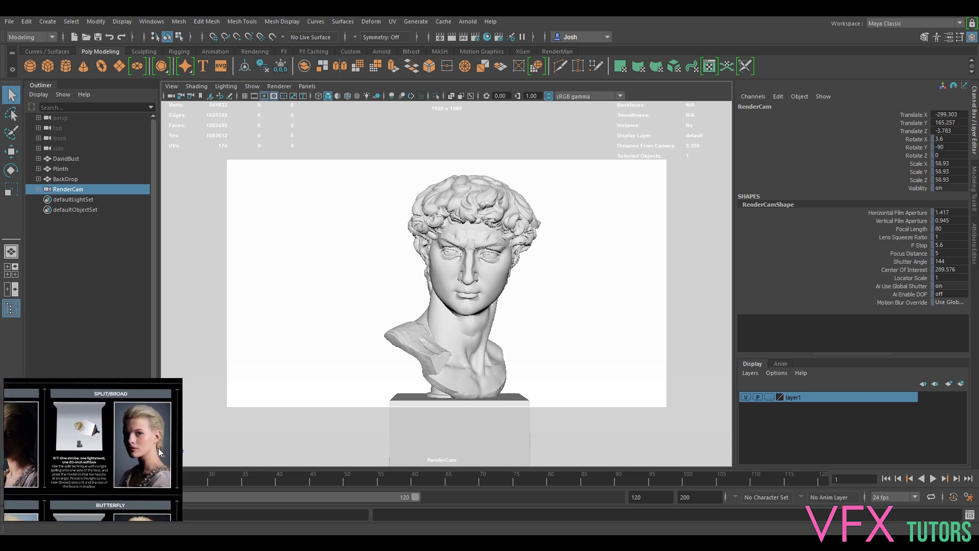
Step: Compare the Rembrandt broad and split lighting diagrams and portraits in the reference chart
middle_click_drag(82, 455, 193, 456)
middle_click_drag(134, 439, 128, 521)
middle_click_drag(124, 419, 138, 505)
mouse_move(133, 441)
middle_mouse_down()
mouse_move(125, 507)
mouse_move(26, 410)
middle_mouse_up()
middle_click_drag(98, 419, 134, 306)
middle_click_drag(141, 461, 102, 442)
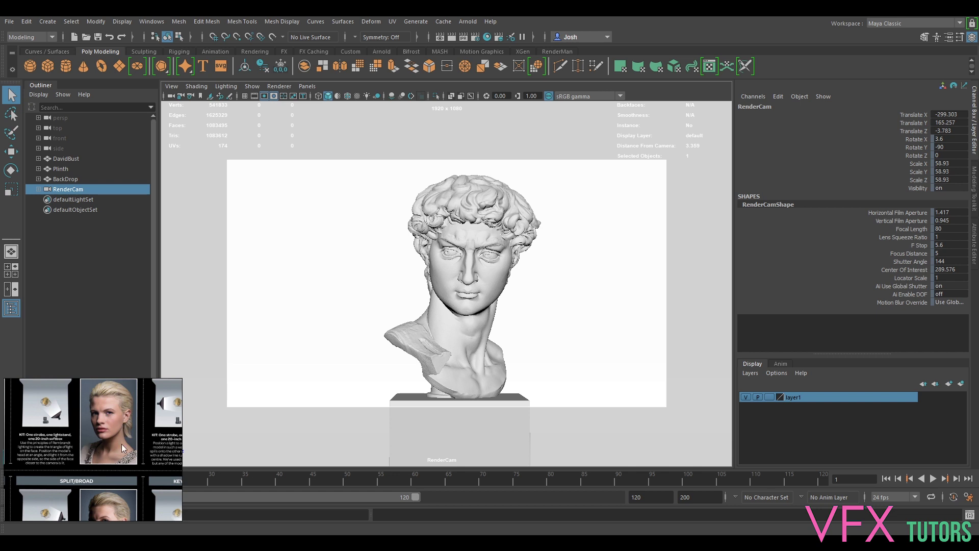
middle_click_drag(121, 444, 26, 444)
middle_click_drag(147, 437, 82, 427)
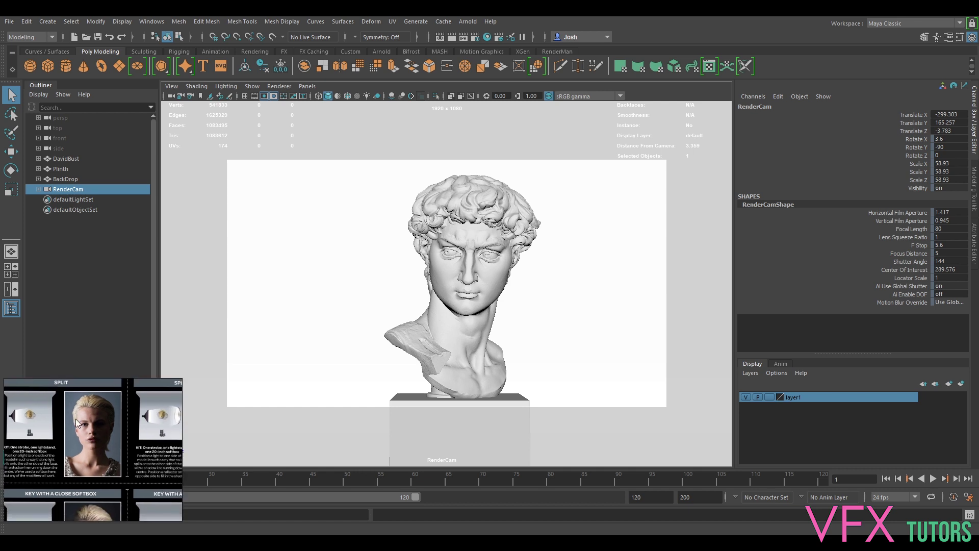
middle_click_drag(92, 472, 195, 440)
middle_click_drag(23, 390, 83, 436)
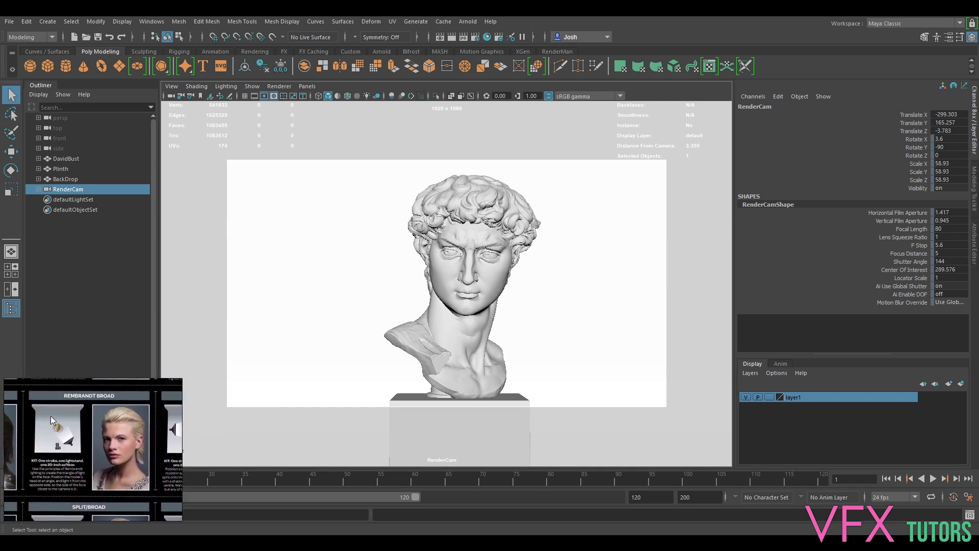
Step: Examine the split/short reference and compare the key setups with a close softbox and a far away softbox
middle_click_drag(112, 469, 162, 390)
middle_click_drag(85, 497, 175, 473)
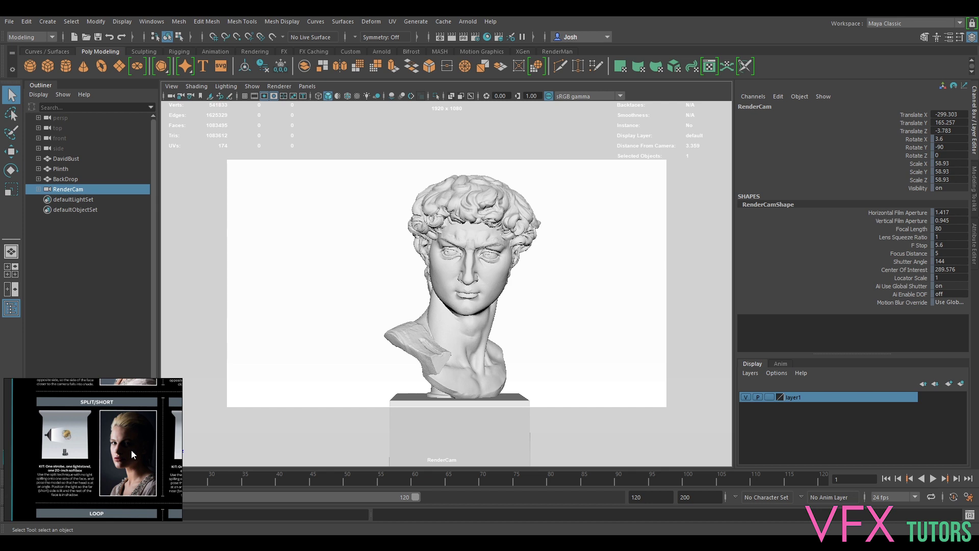
middle_click_drag(133, 455, 93, 448)
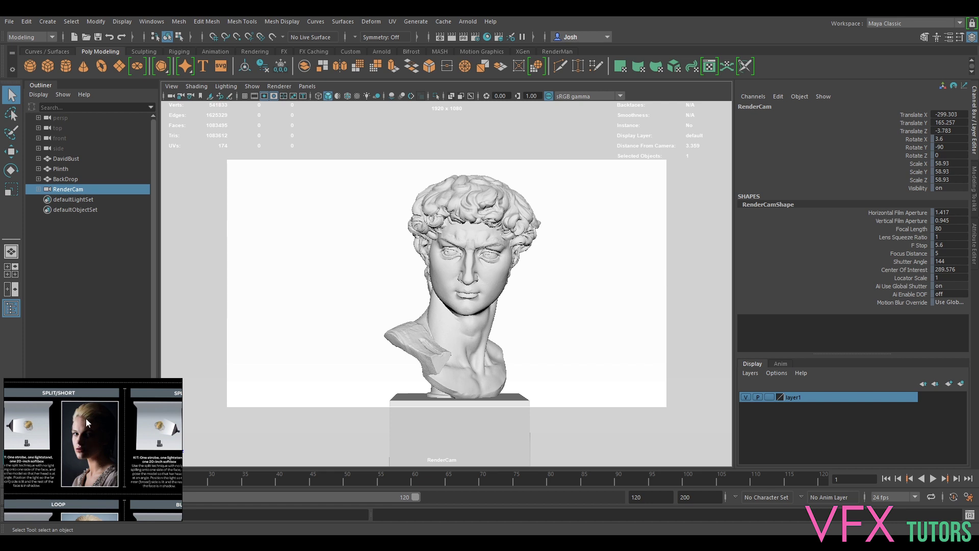
middle_click_drag(122, 448, 4, 452)
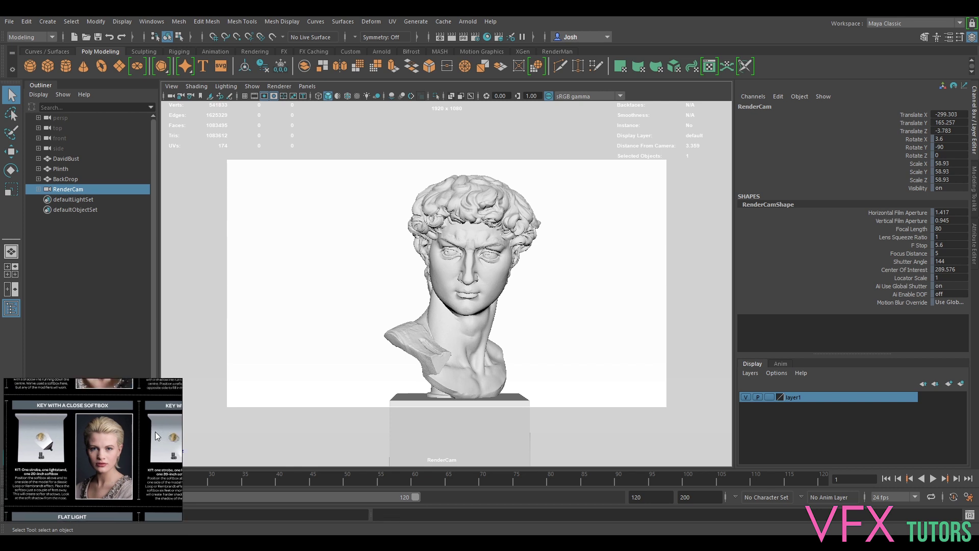
middle_click_drag(123, 421, 138, 416)
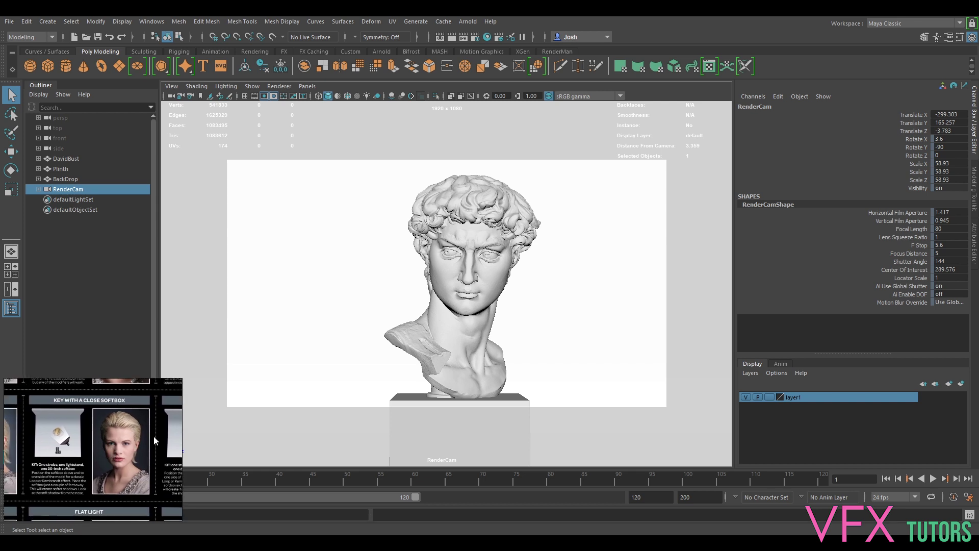
middle_click_drag(131, 456, 4, 451)
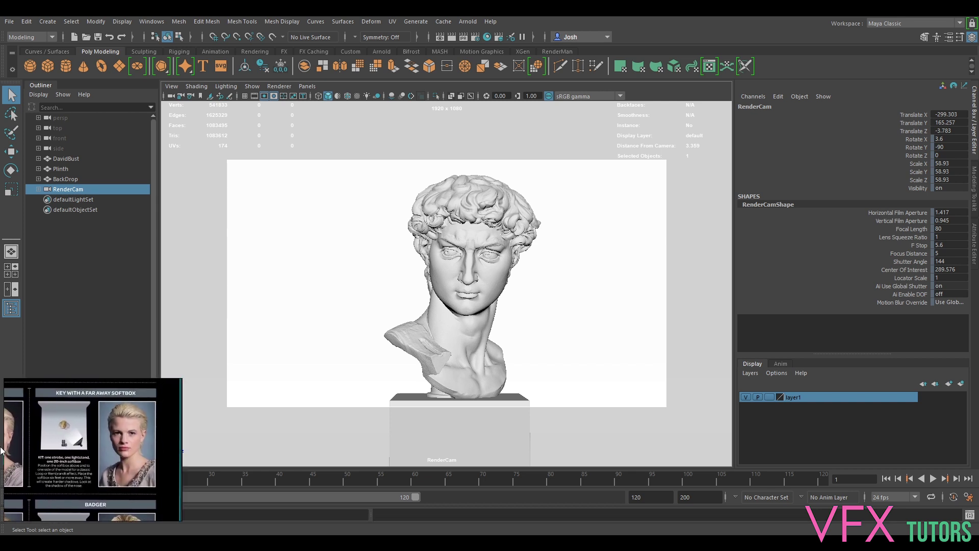
Step: Study the loop lighting reference, including its light placement and the nose shadow on the portrait
middle_click_drag(148, 475, 188, 409)
middle_click_drag(114, 463, 246, 437)
middle_click_drag(44, 468, 173, 461)
middle_click_drag(72, 461, 150, 454)
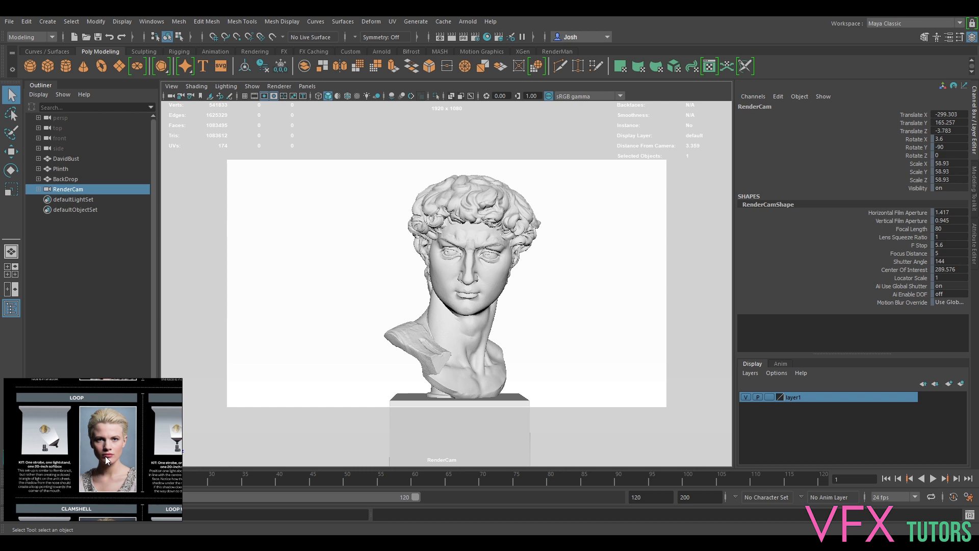
middle_click_drag(124, 447, 60, 451)
mouse_move(121, 457)
middle_mouse_down()
mouse_move(53, 453)
mouse_move(103, 464)
middle_mouse_up()
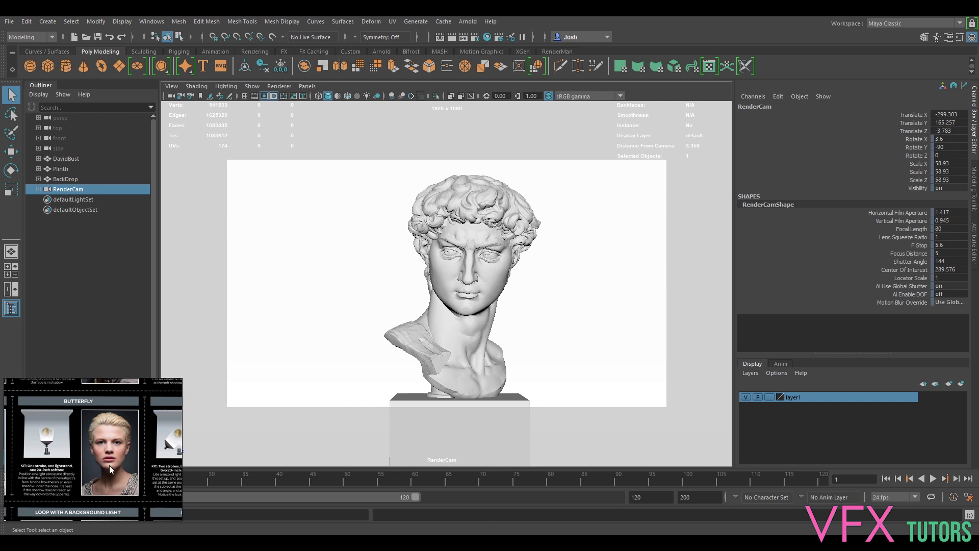
Step: Inspect the butterfly lighting portrait up close, focusing on the shadow under the nose, and compare it with flat light
middle_click_drag(141, 443, 127, 444)
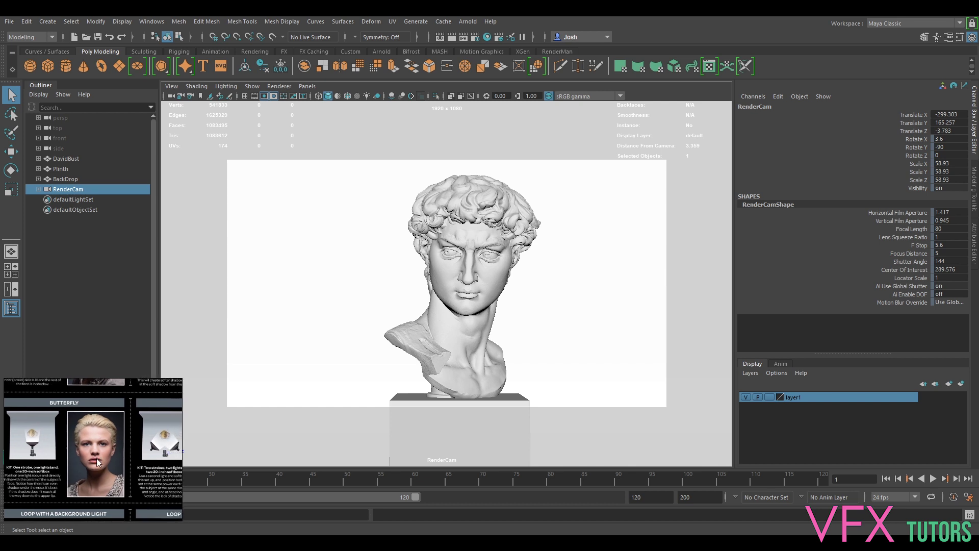
scroll(85, 455, "up", 5)
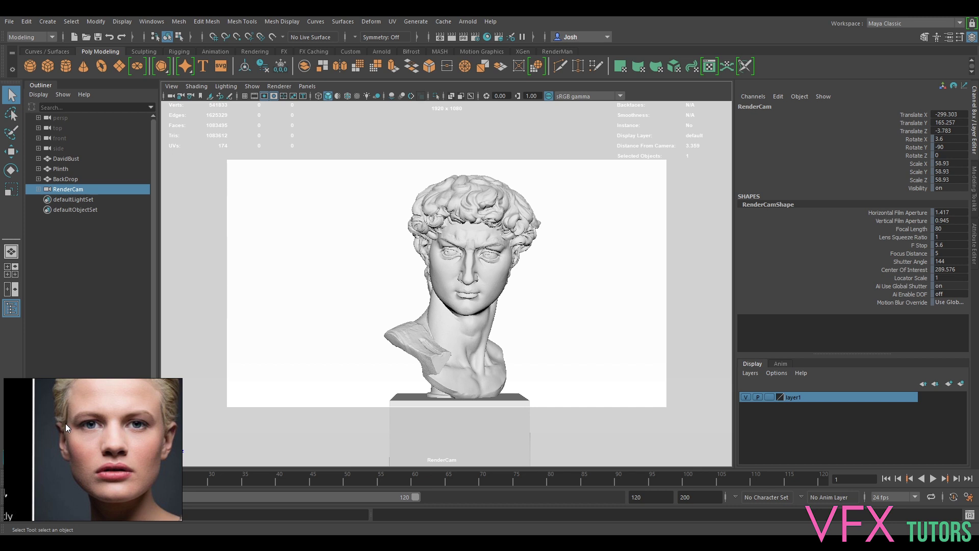
scroll(118, 423, "down", 5)
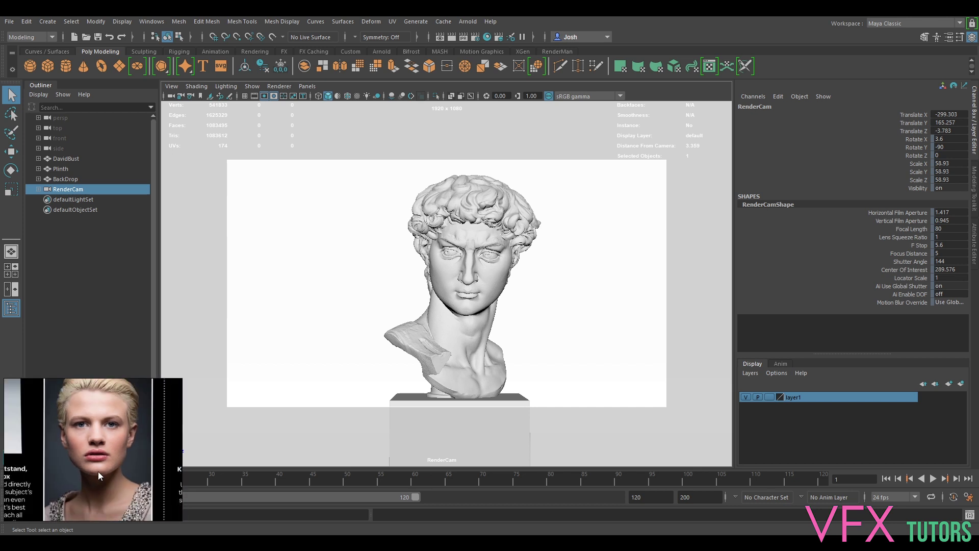
middle_click_drag(145, 439, 22, 449)
middle_click_drag(103, 467, 151, 441)
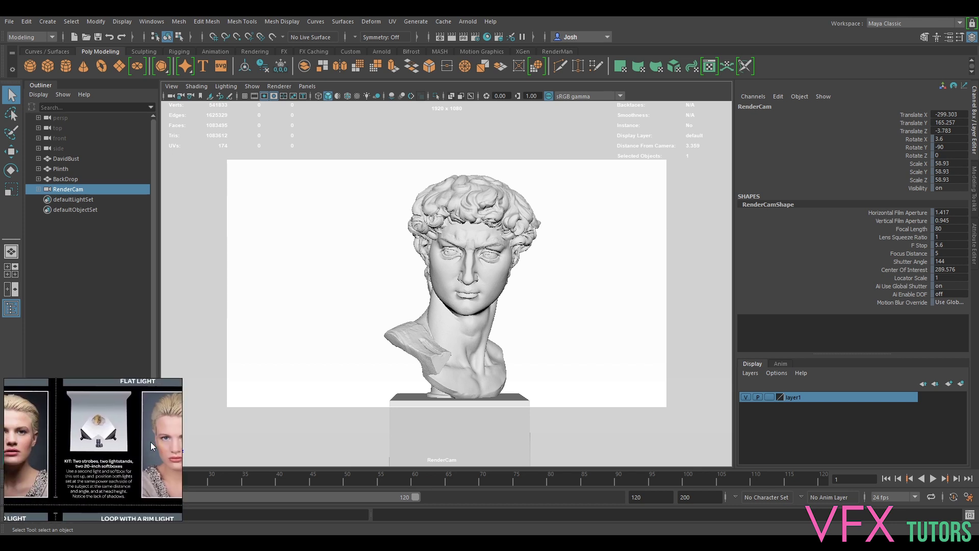
middle_click_drag(70, 451, 136, 458)
scroll(134, 458, "up", 5)
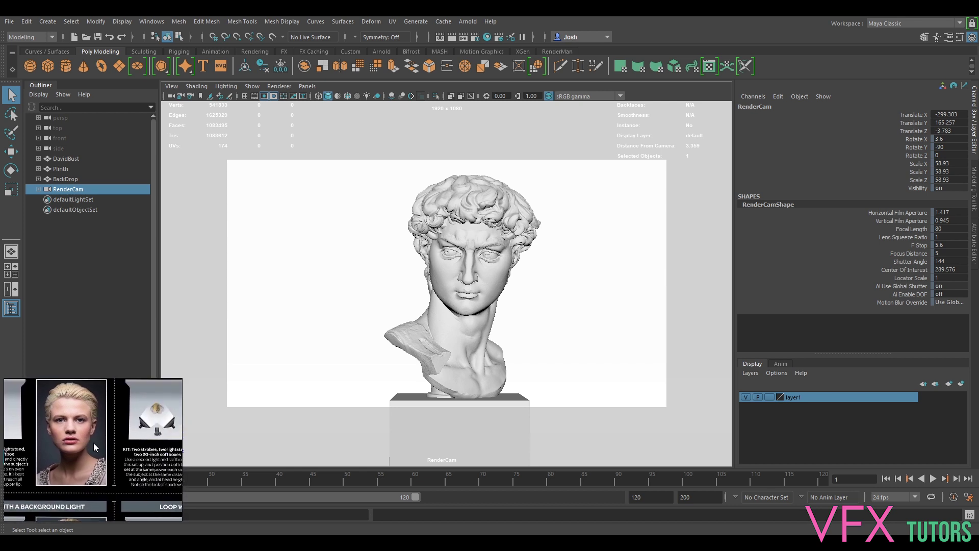
scroll(67, 432, "up", 2)
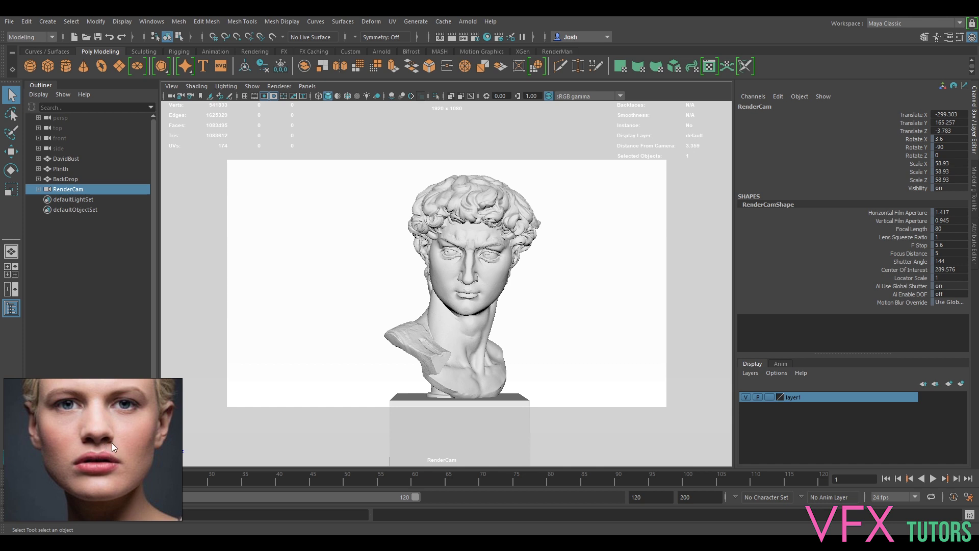
scroll(155, 446, "down", 6)
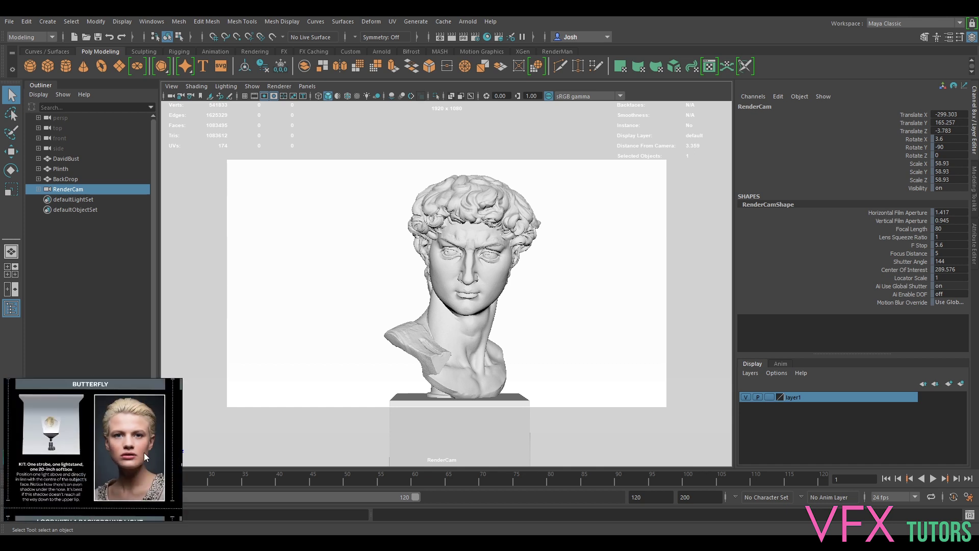
Step: Review the flat light reference with its two-softbox arrangement
middle_click_drag(151, 442, 93, 526)
middle_click_drag(93, 486, 100, 408)
middle_click_drag(124, 470, 53, 448)
middle_click_drag(124, 436, 72, 441)
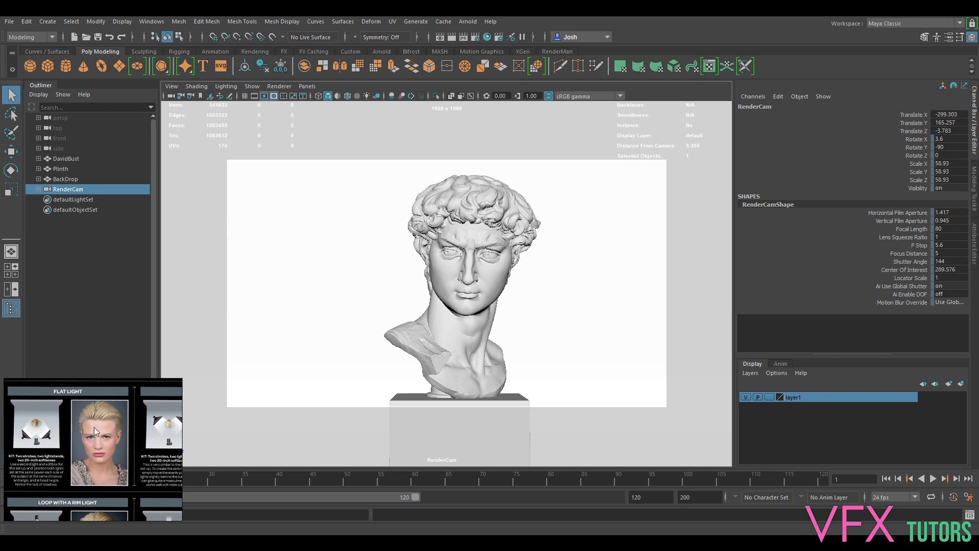
Step: Examine the key, fill and hair light reference, including the three light positions and the highlights on the hair
middle_click_drag(117, 459, 1, 452)
middle_click_drag(88, 440, 95, 459)
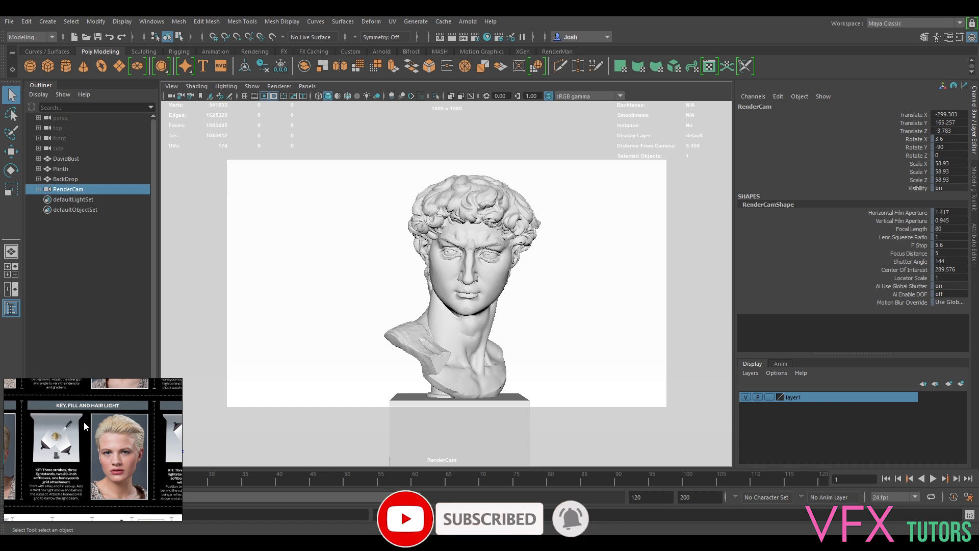
scroll(135, 420, "up", 5)
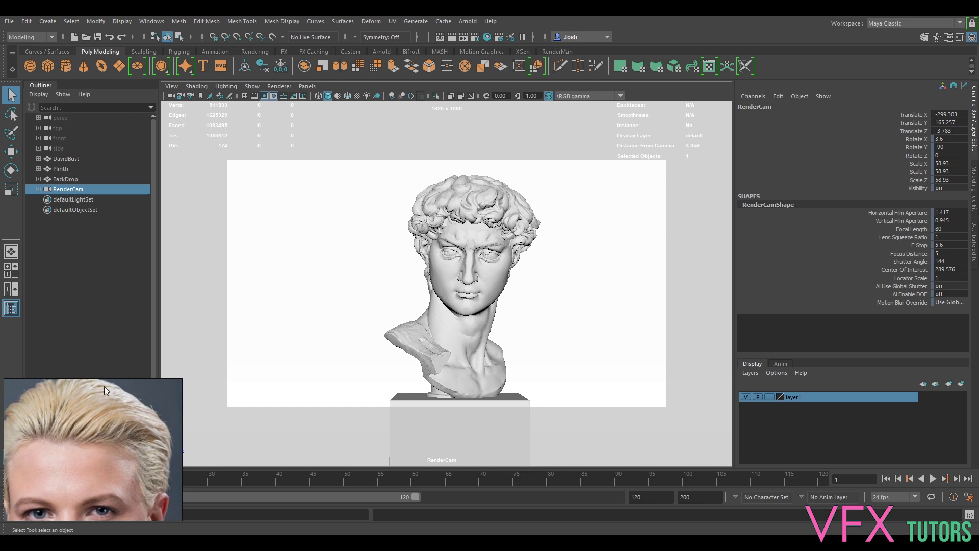
scroll(106, 390, "down", 3)
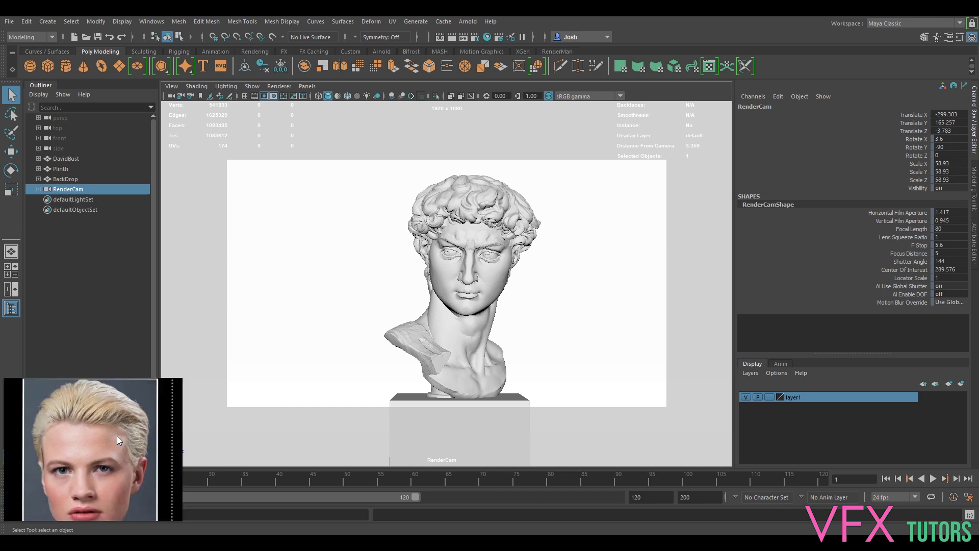
scroll(118, 437, "down", 4)
left_click_drag(112, 442, 139, 445)
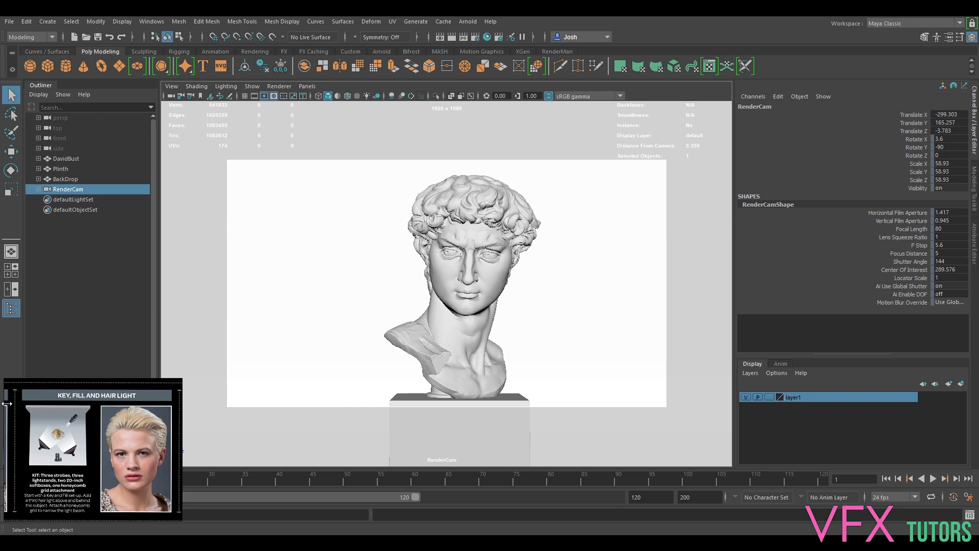
scroll(106, 458, "down", 1)
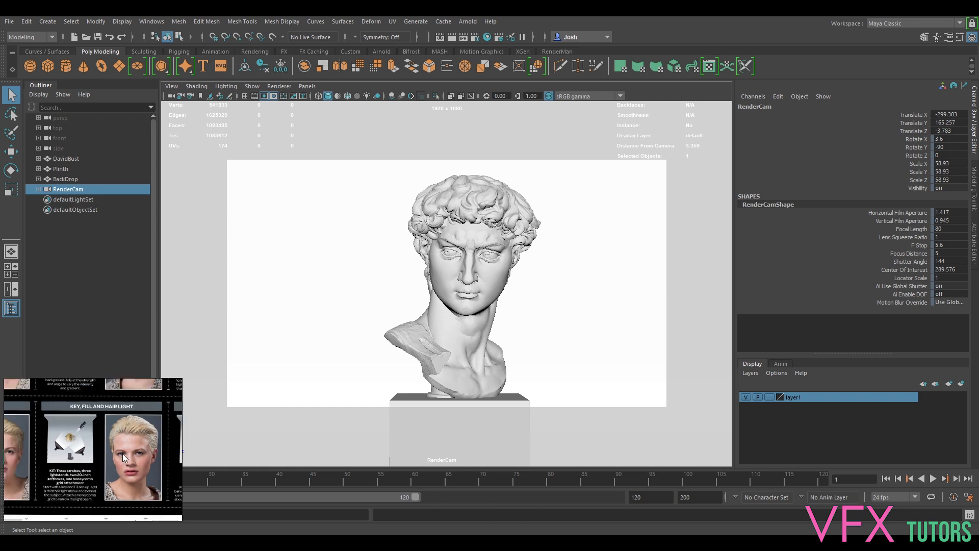
scroll(123, 465, "up", 1)
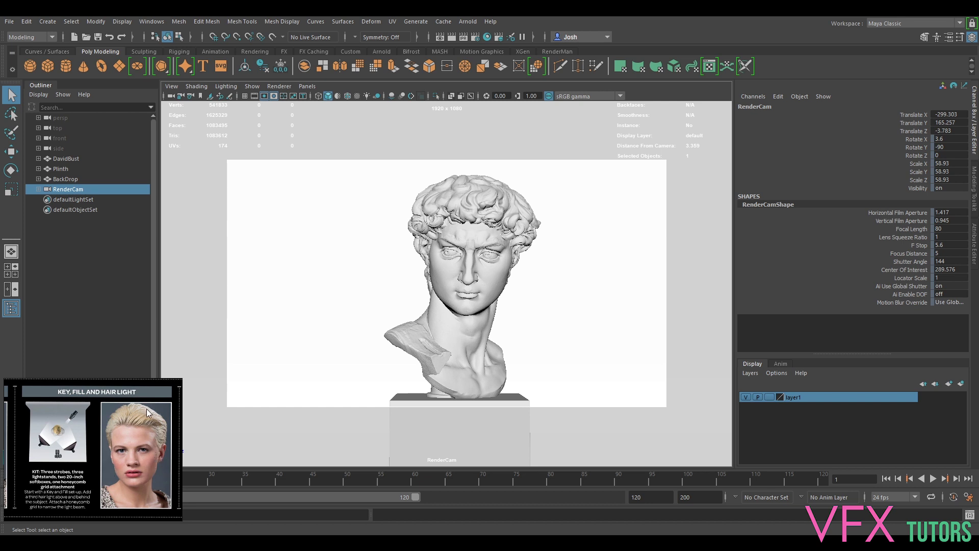
scroll(147, 412, "up", 1)
scroll(151, 415, "down", 1)
scroll(140, 472, "down", 1)
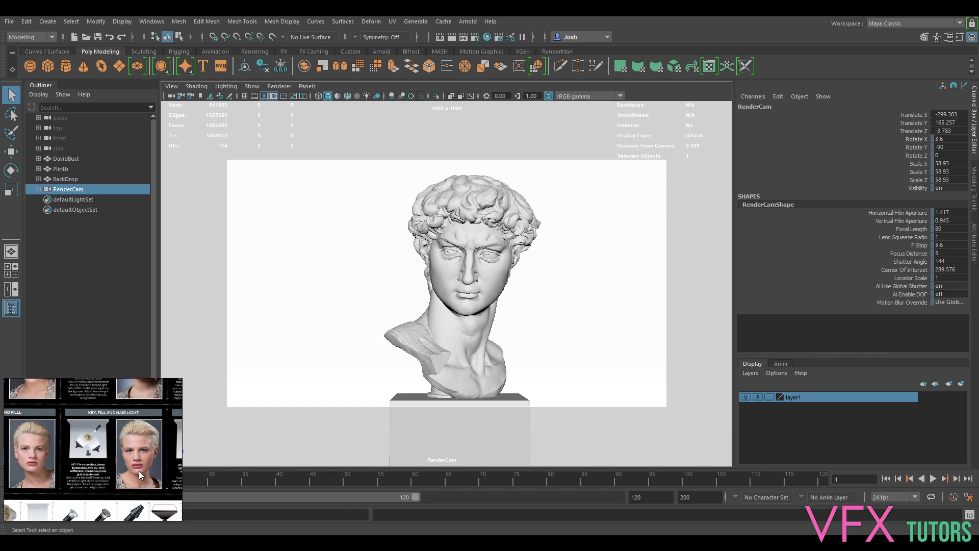
scroll(109, 456, "up", 1)
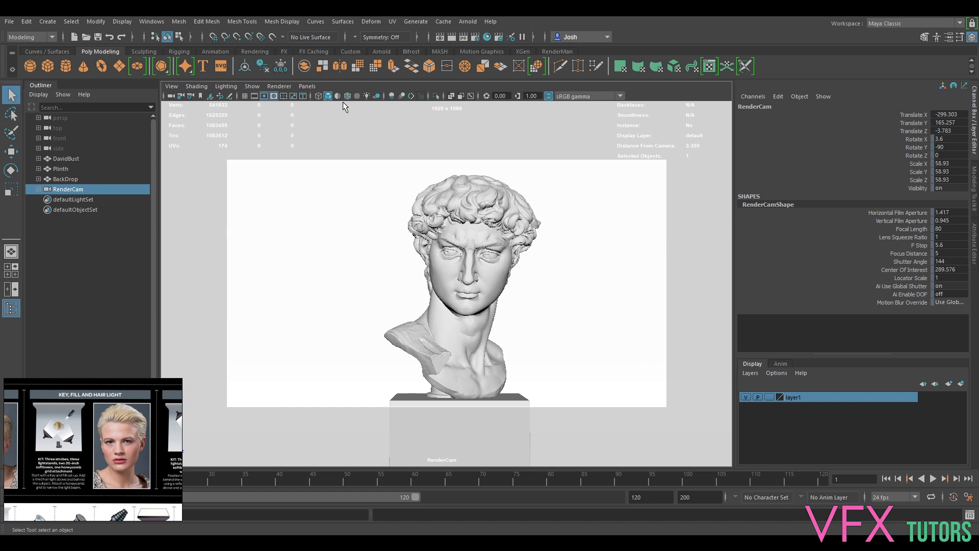
Step: Switch the viewport to the persp camera and hide layer1, which contains the backdrop
left_click(307, 86)
mouse_move(355, 96)
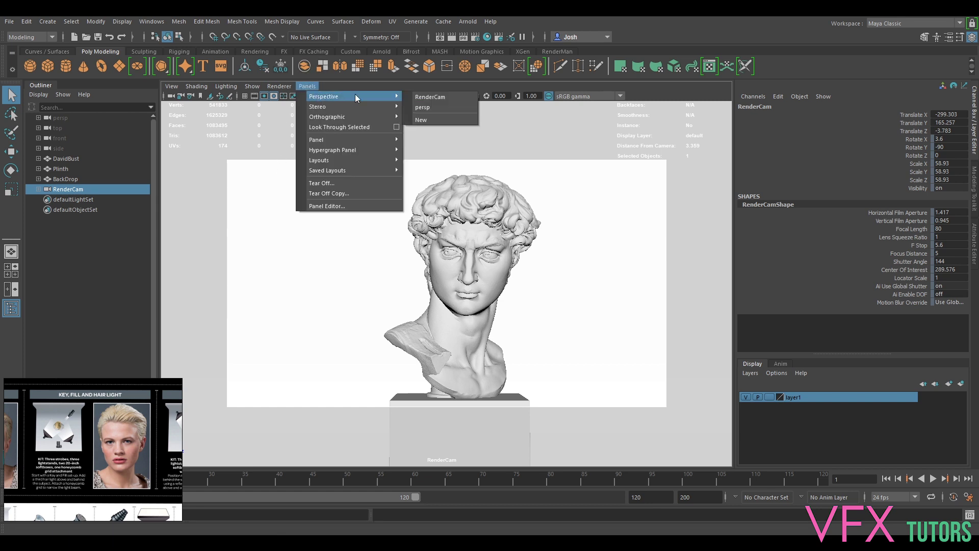
left_click(431, 107)
left_click_drag(417, 124, 583, 171, "alt")
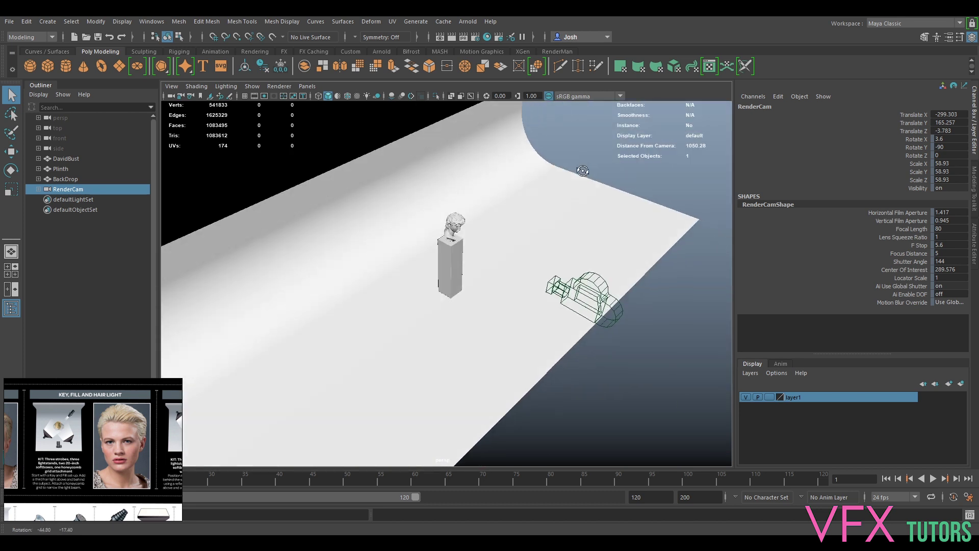
left_click(746, 397)
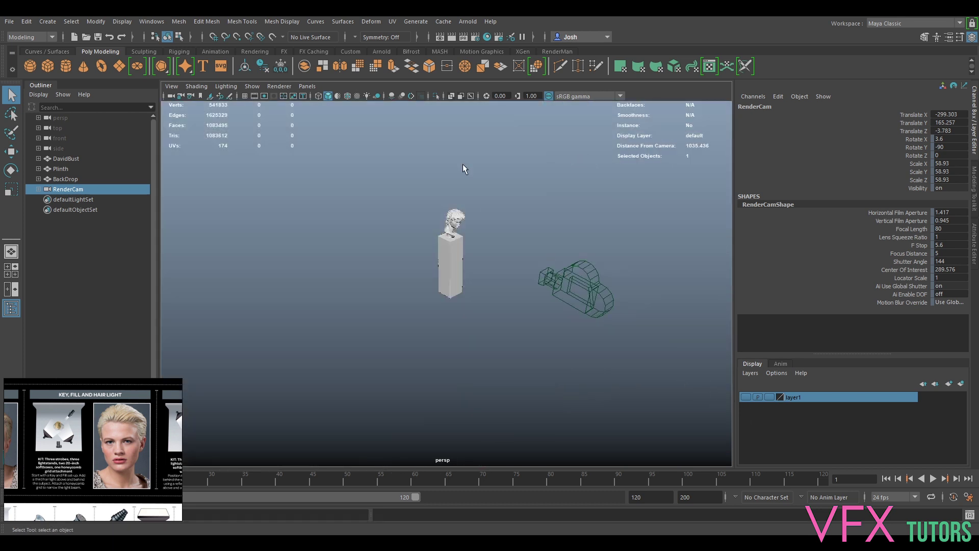
left_click_drag(464, 168, 447, 157, "alt")
Step: Create an Arnold area light and move it beside the bust to about Y 150 cm and Z -101 cm
left_click(467, 22)
mouse_move(515, 66)
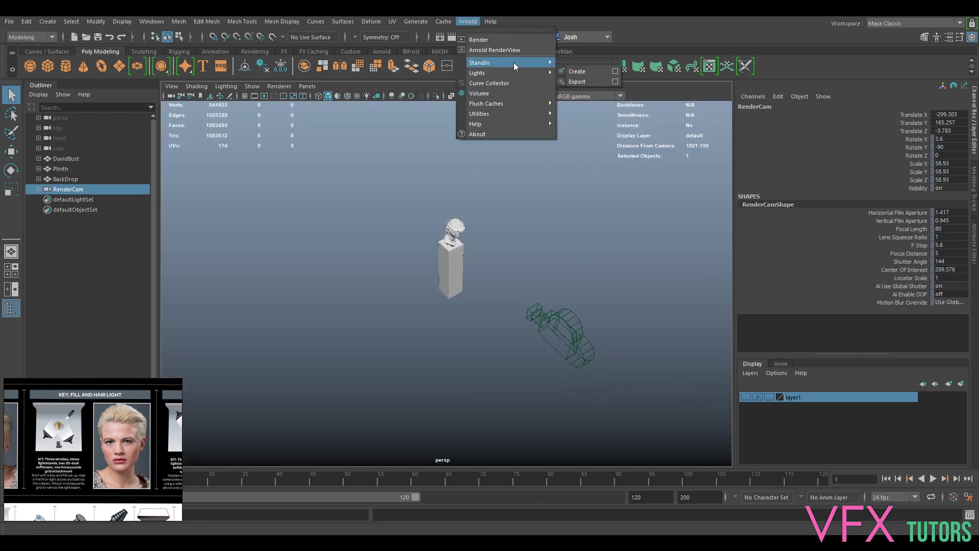
left_click(584, 82)
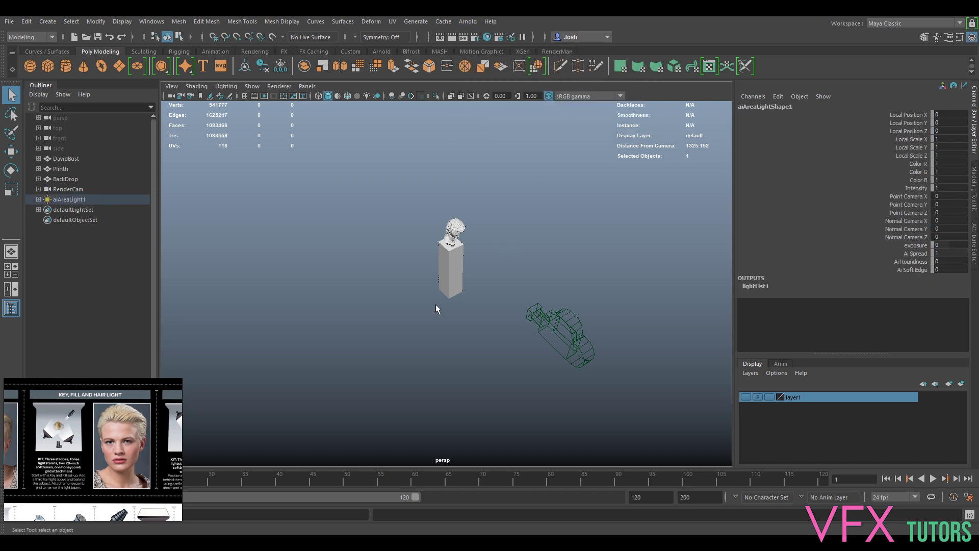
scroll(436, 308, "down", 3)
key("w")
left_click_drag(453, 287, 444, 263)
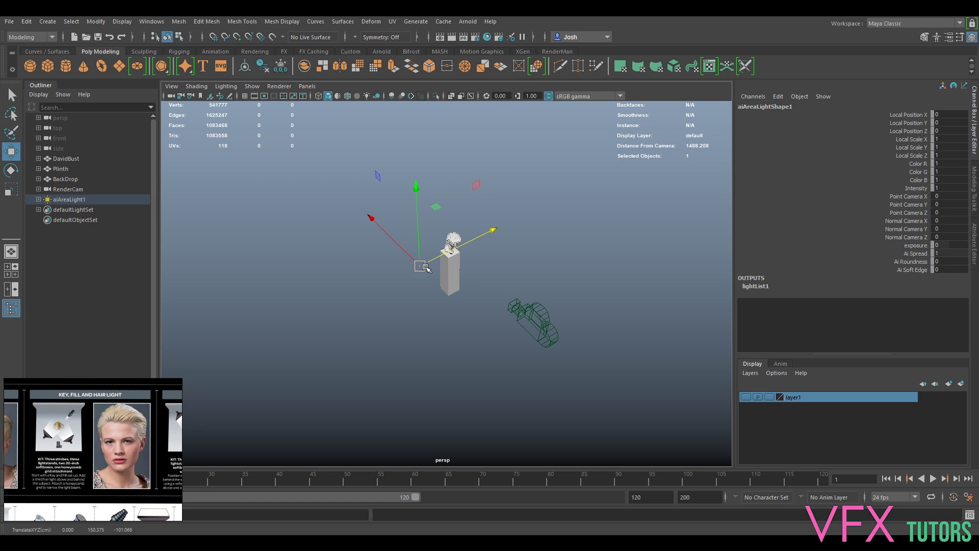
Step: Scale the area light uniformly to about 67 and rotate it toward the bust
key("r")
left_click_drag(420, 265, 458, 277)
key("e")
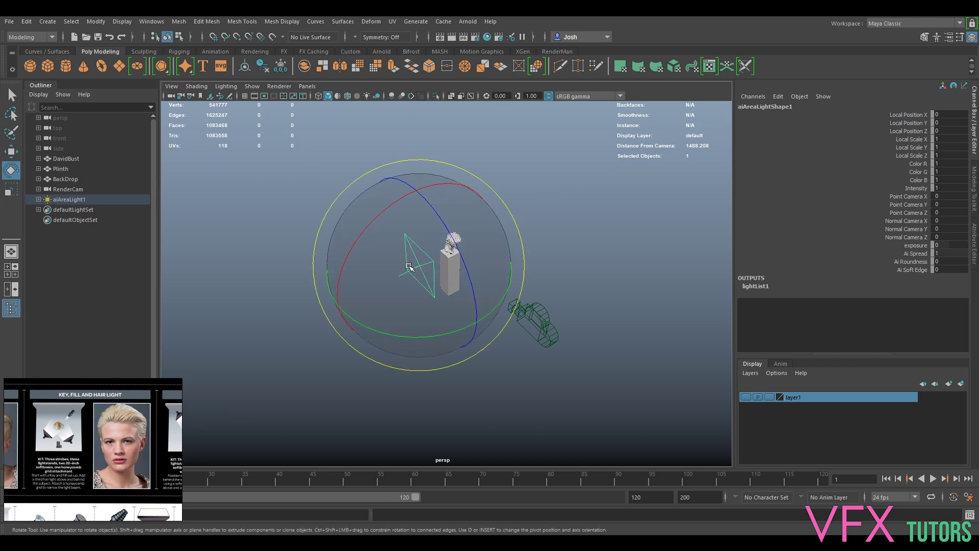
left_click_drag(354, 244, 412, 306)
Step: Raise the area light and move it away from the bust to about X -60, Y 194, Z -150 cm
scroll(482, 308, "up", 4)
key("w")
left_click_drag(383, 270, 414, 300)
left_click_drag(521, 331, 440, 318, "alt")
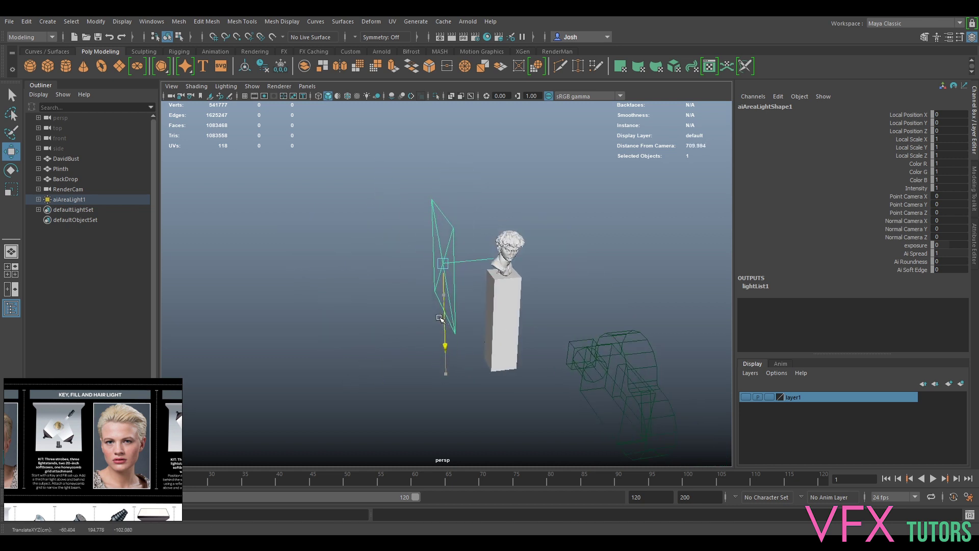
left_click_drag(400, 267, 363, 270)
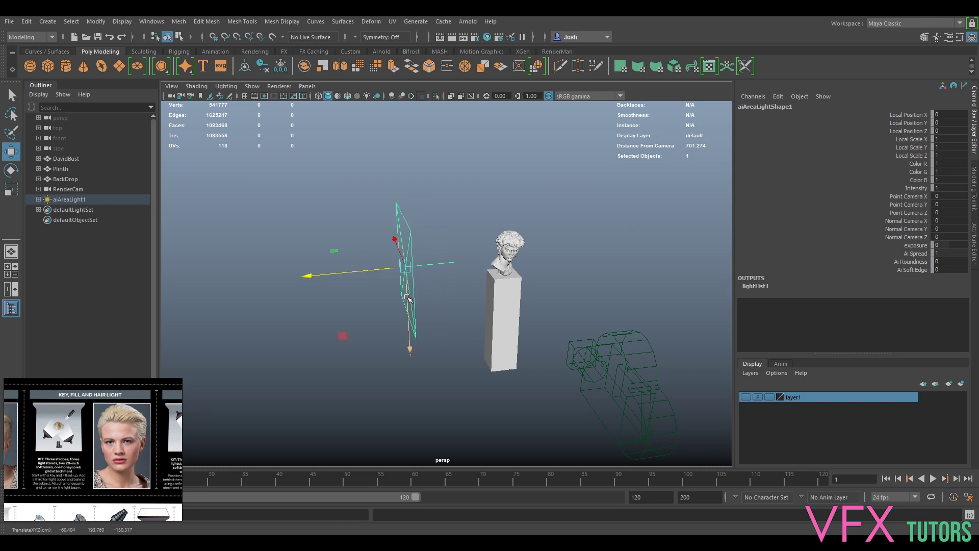
Step: Rotate the area light to about 15.5° in Y so that it aims at the bust from the front side
left_click_drag(408, 297, 465, 261, "alt")
key("e")
left_click_drag(507, 312, 549, 320)
left_click_drag(631, 253, 451, 227, "alt")
left_click_drag(518, 289, 420, 353, "alt")
left_click_drag(485, 281, 500, 322, "alt")
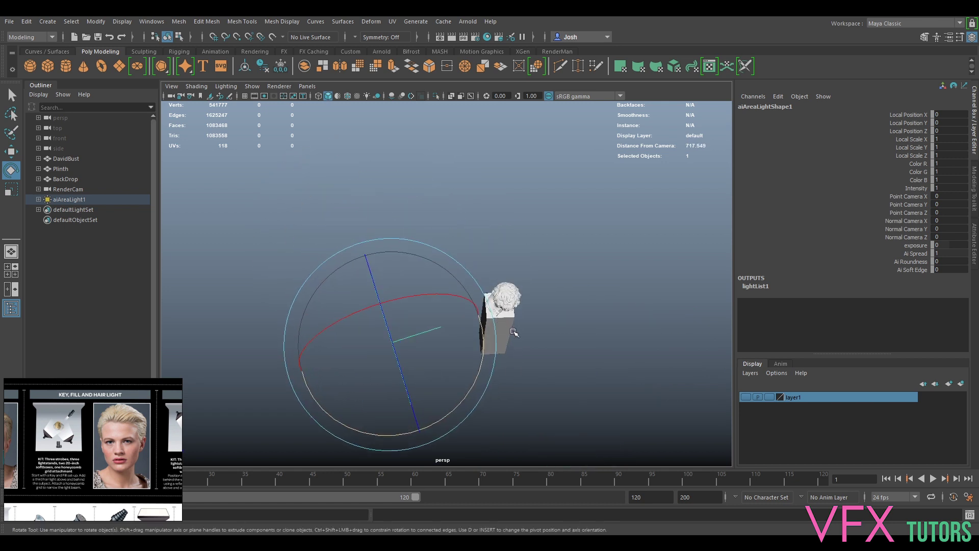
Step: Rename the area light as aiAreaLight_KEY
left_click(89, 199)
double_click(88, 198)
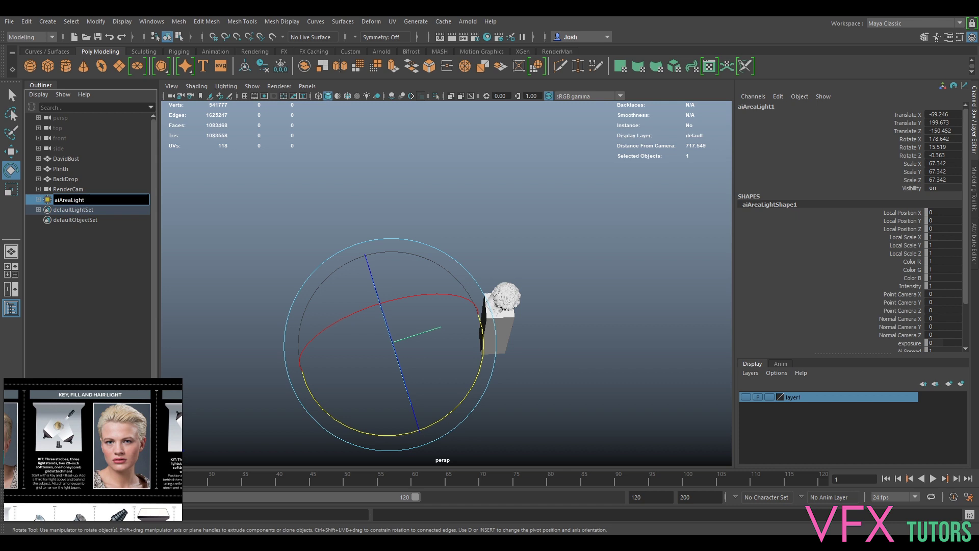
type("KEY")
key("Return")
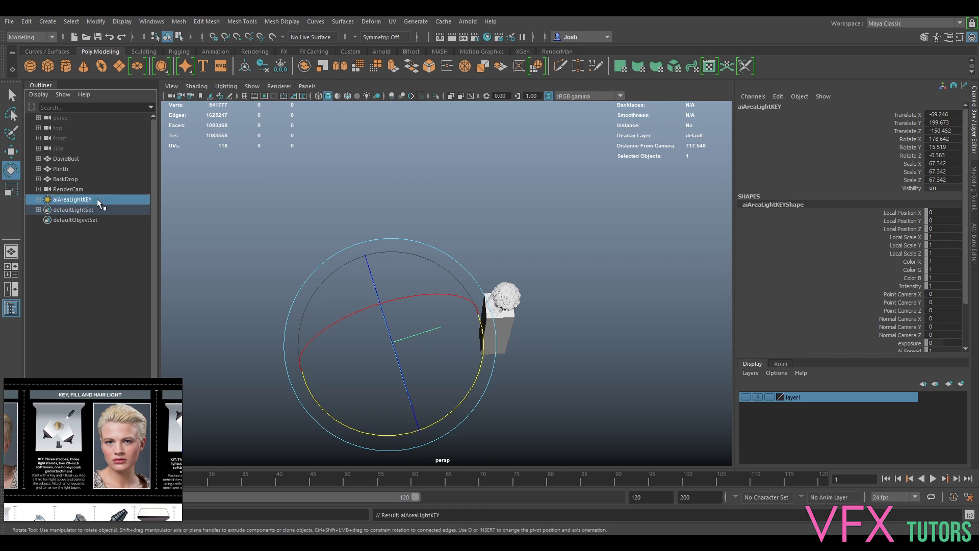
double_click(83, 201)
left_click(102, 197)
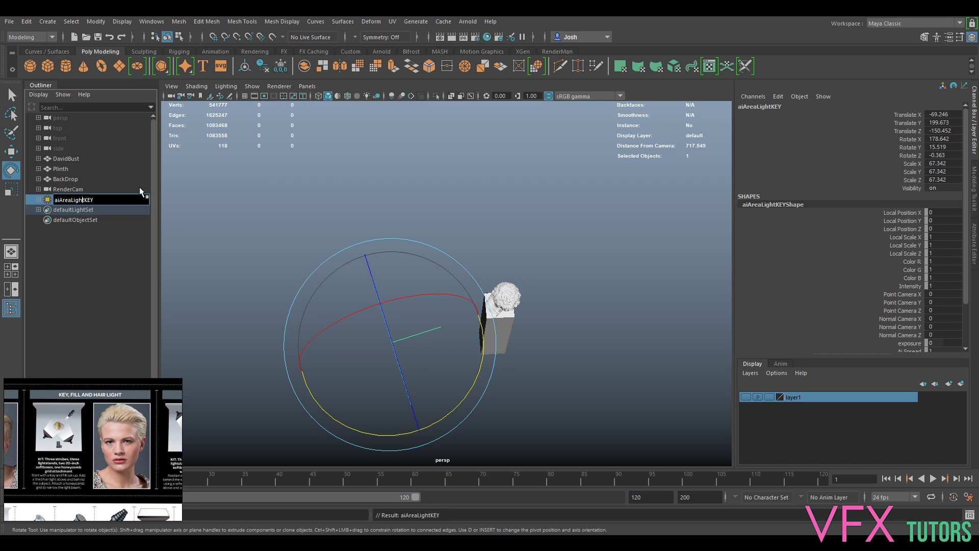
type("_")
key("Return")
Step: Duplicate the key light and rename the copy as aiAreaLight_FILL
key("ctrl+d")
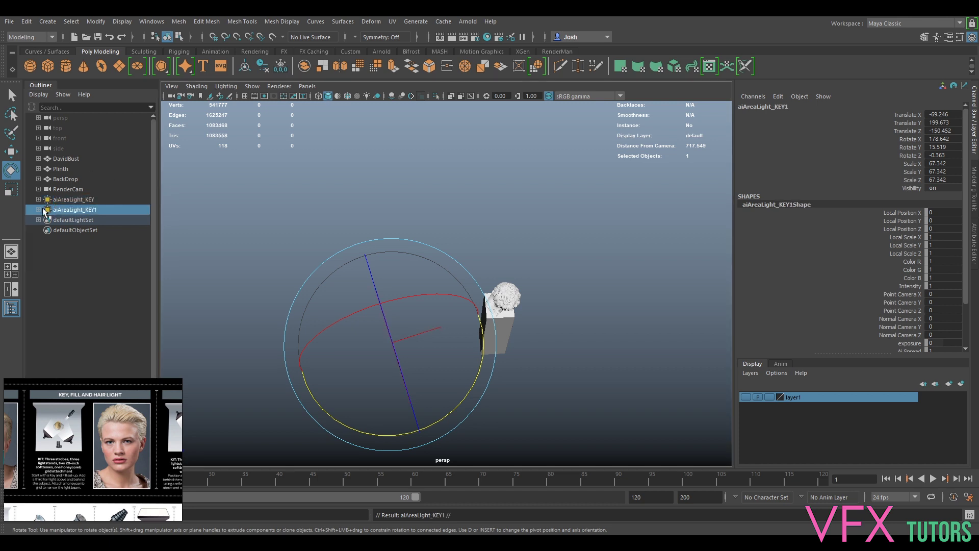
double_click(94, 210)
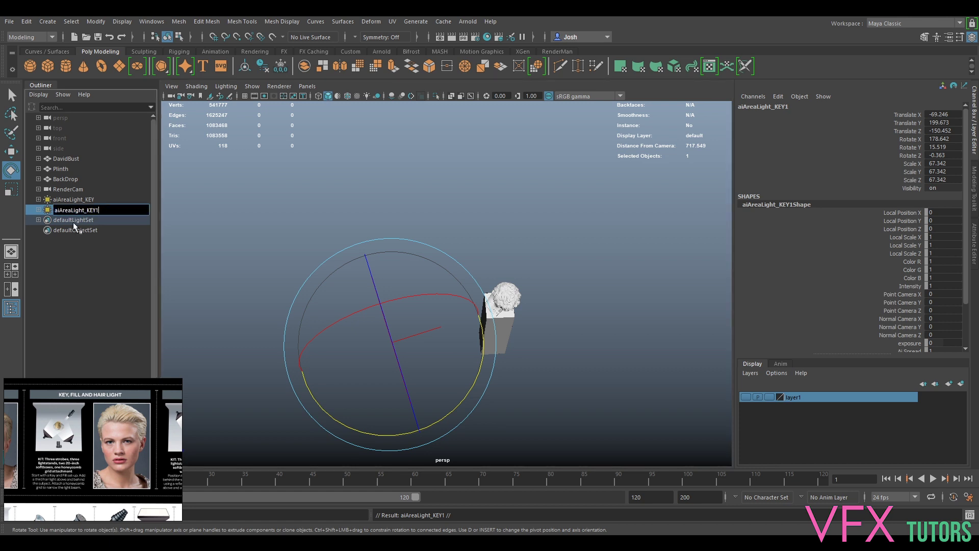
type("FILL")
key("Return")
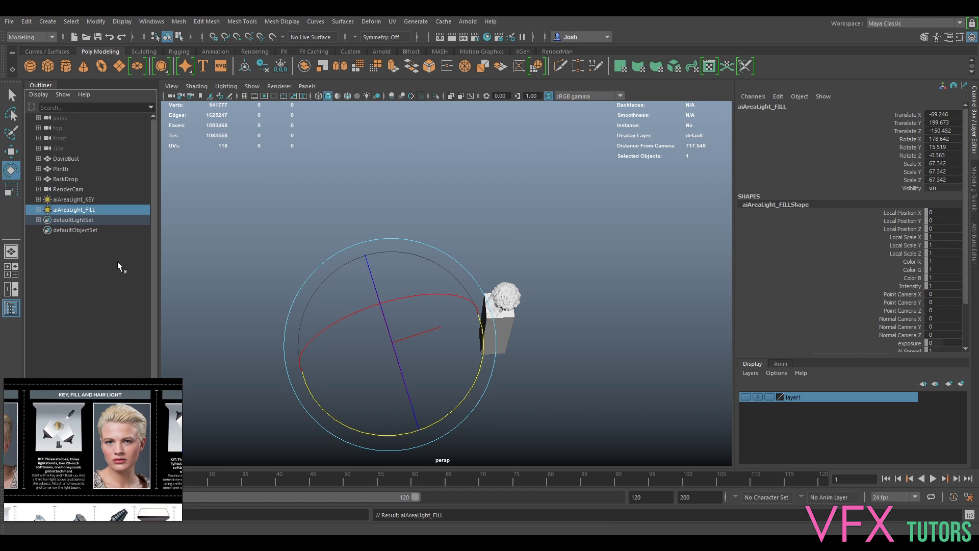
Step: Move the fill light to the opposite side of the bust and rotate it to about -185° in Y to face the bust
key("w")
left_click_drag(369, 351, 567, 313)
left_click_drag(568, 312, 650, 273, "alt")
key("e")
left_click_drag(597, 260, 442, 247)
key("ctrl+z")
left_click_drag(589, 260, 512, 287)
Step: Move the fill light forward and outward to about X -66, Y 196, Z 154 cm
key("w")
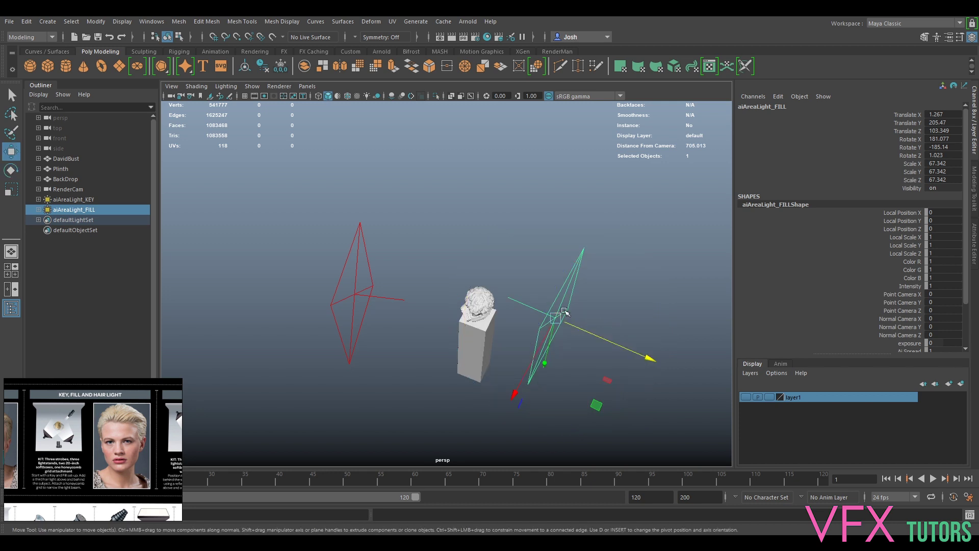
left_click_drag(537, 355, 518, 386)
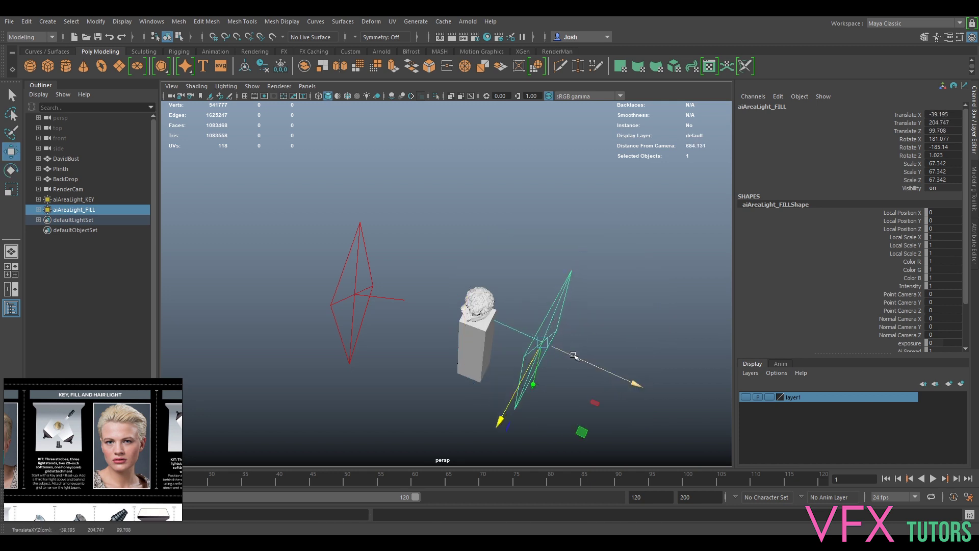
left_click_drag(572, 354, 614, 373)
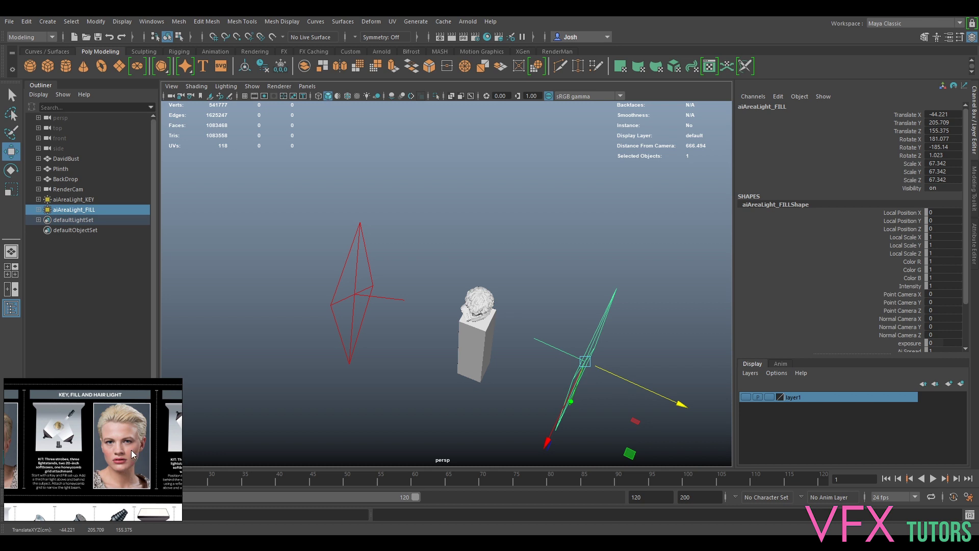
left_click_drag(522, 352, 441, 339, "alt")
left_click_drag(416, 300, 414, 352)
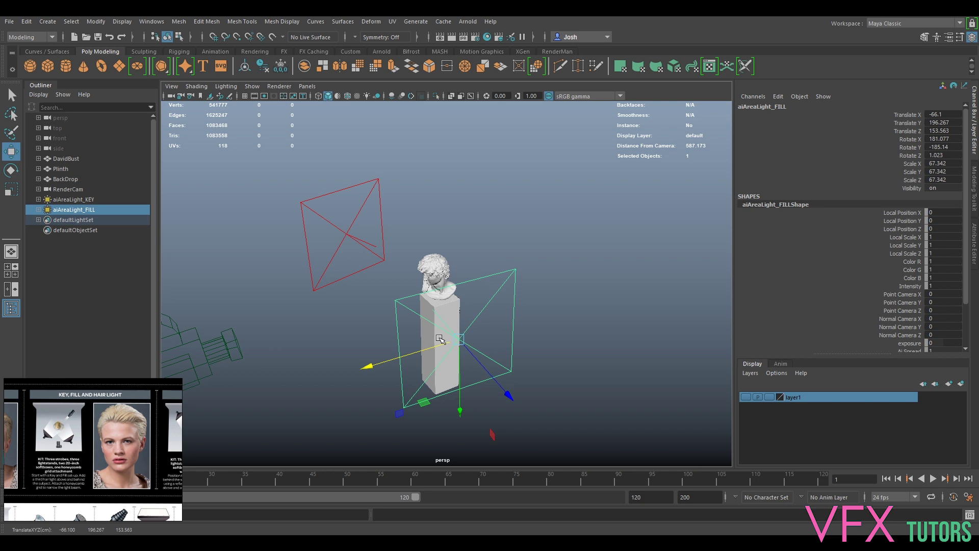
Step: Rotate the fill light to about -200° in Y and lower it to about Y 192 cm
key("e")
left_click_drag(456, 394, 438, 403)
left_click_drag(538, 380, 519, 359, "alt")
key("w")
left_click_drag(405, 235, 407, 242)
left_click_drag(274, 131, 440, 176, "alt")
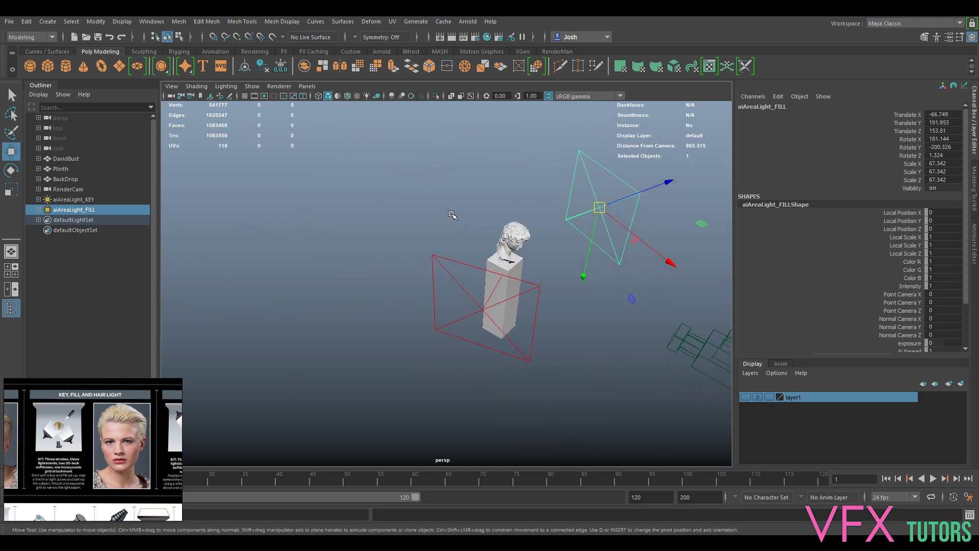
Step: Rotate the key light slightly further toward the bust, to about 18.4° in Y
left_click(477, 311)
key("e")
left_click_drag(484, 385, 490, 385)
left_click_drag(715, 281, 559, 279, "alt")
Step: Duplicate the fill light, move the copy behind the bust to about X 125, Y 192, Z 11 cm and rename it aiAreaLight_RIM
left_click(576, 257)
key("w")
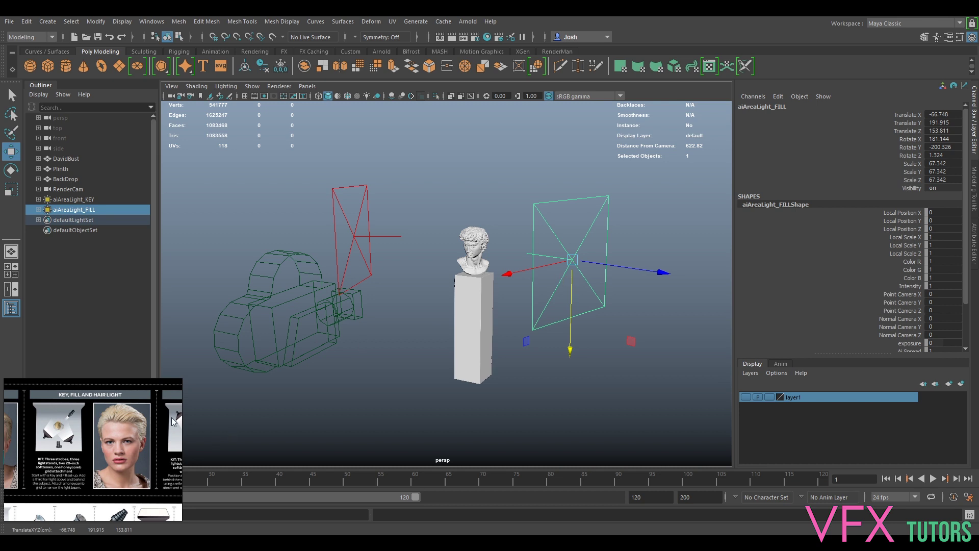
left_click_drag(558, 256, 604, 293, "alt")
key("ctrl+d")
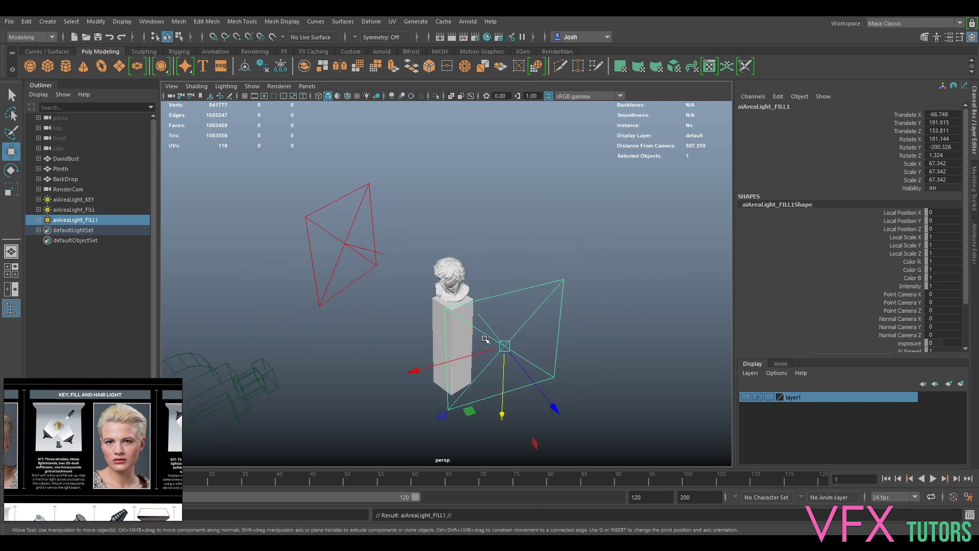
left_click_drag(472, 355, 561, 276)
double_click(102, 220)
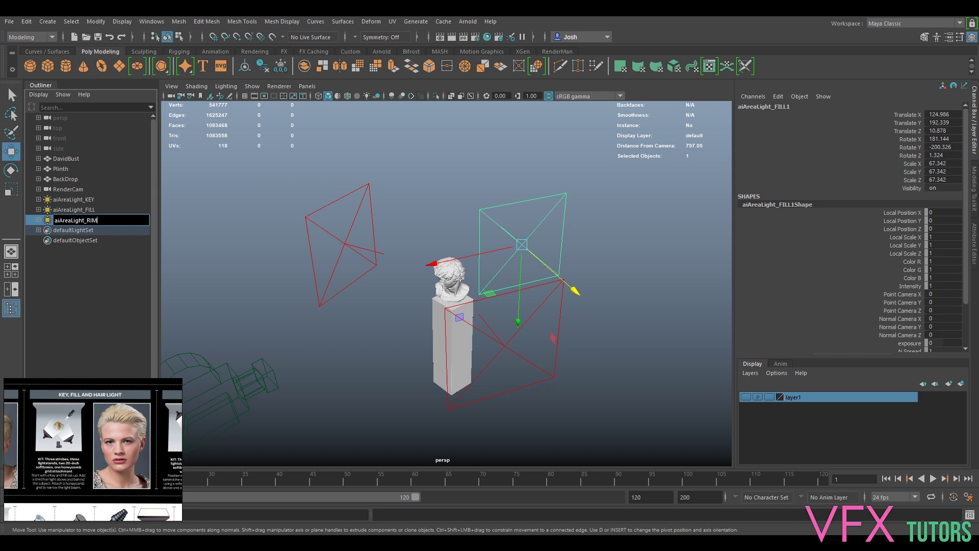
key("Return")
Step: Rotate the rim light to about Y -95° and Z -12.5° to face the back of the bust, and lower it to about Y 184 cm
key("e")
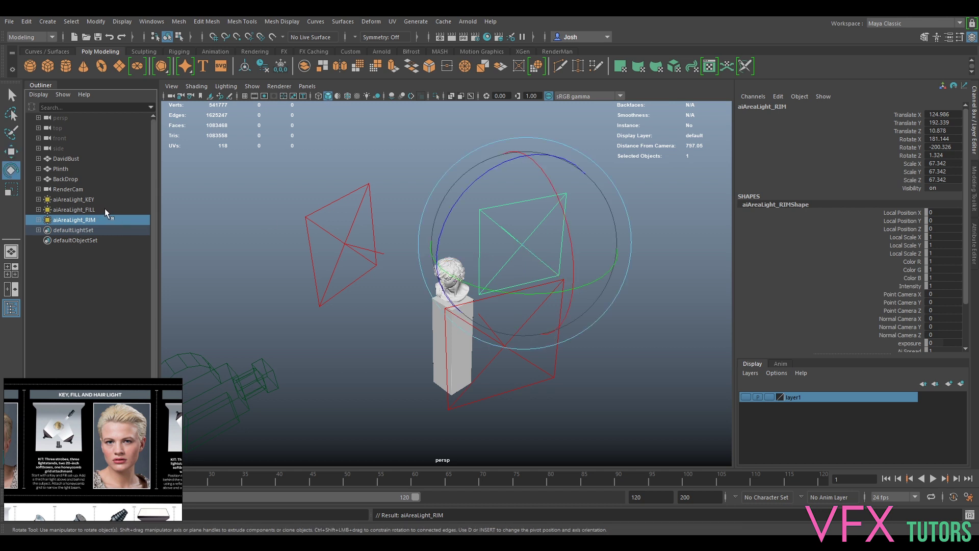
left_click_drag(512, 291, 381, 317)
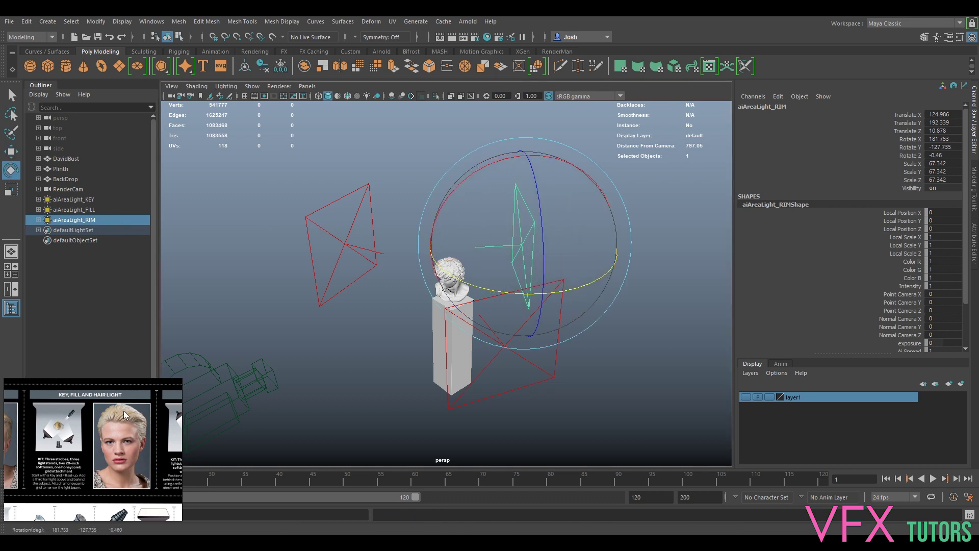
left_click_drag(478, 286, 547, 298)
mouse_move(548, 228)
left_mouse_down("alt")
mouse_move(546, 266)
mouse_move(567, 211)
mouse_move(533, 237)
left_mouse_up("alt")
key("w")
left_click_drag(518, 273, 413, 212)
key("e")
right_click_drag(413, 212, 485, 168, "alt")
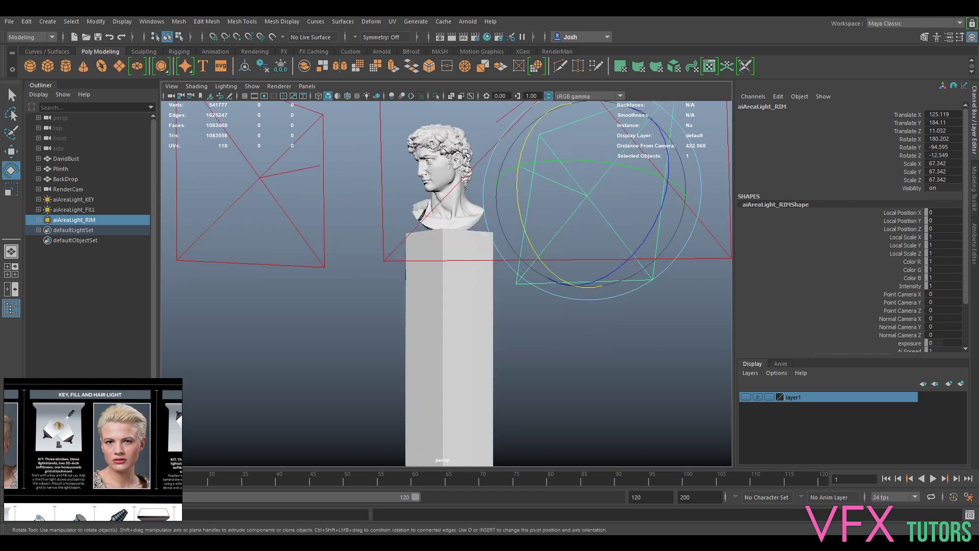
left_click_drag(483, 165, 561, 191, "alt")
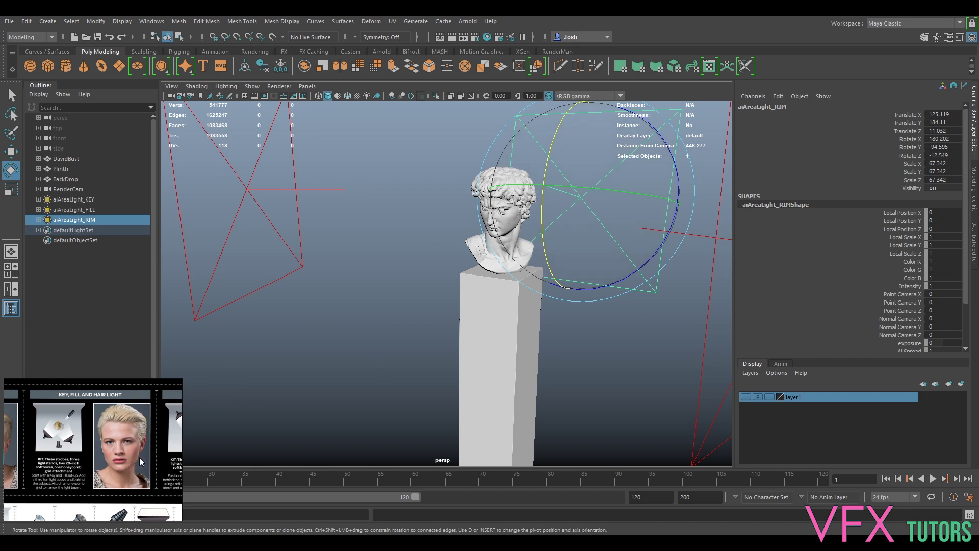
Step: Following the hair light reference, tilt the rim light to about 215° in X and raise it to about X 89, Y 272, Z 7 cm
scroll(138, 459, "up", 5)
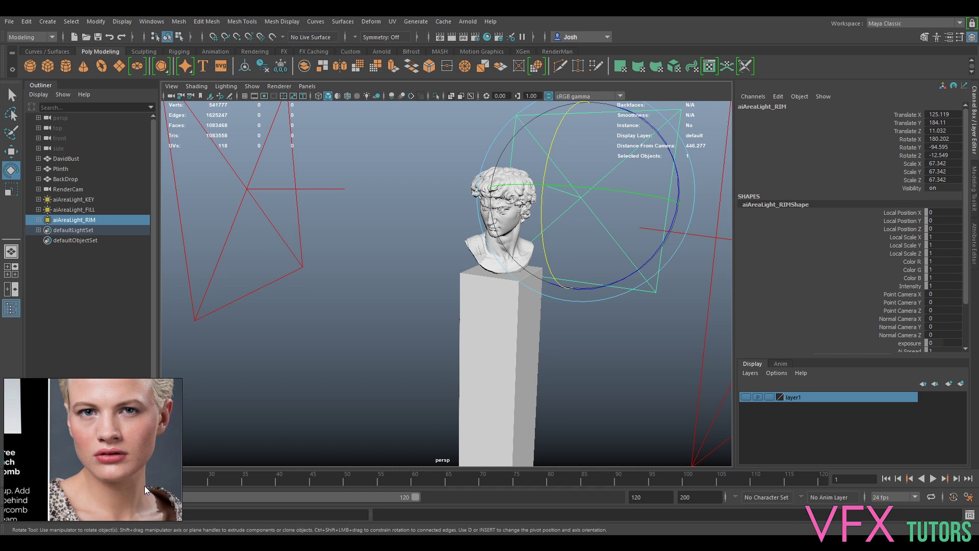
scroll(125, 457, "down", 5)
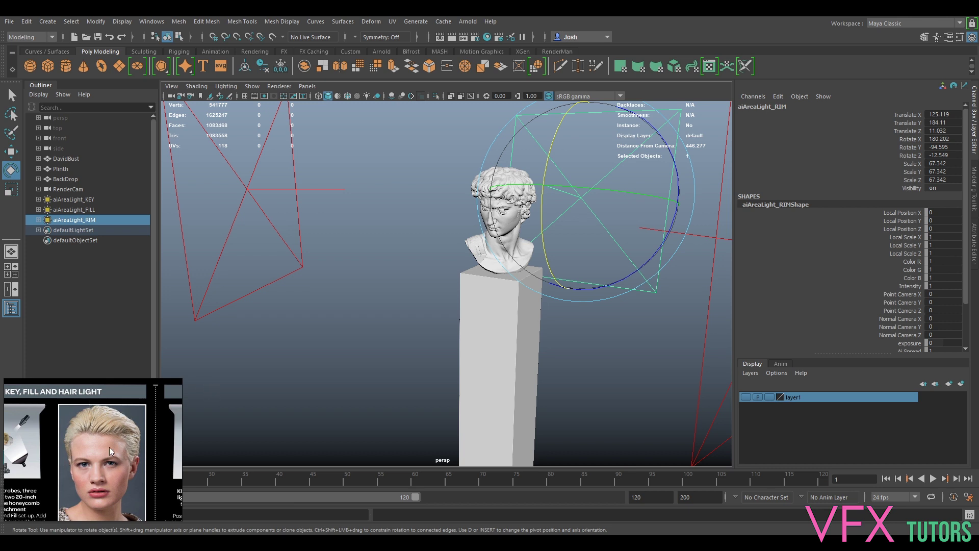
left_click_drag(555, 158, 583, 122)
key("w")
left_click_drag(638, 230, 348, 195, "alt")
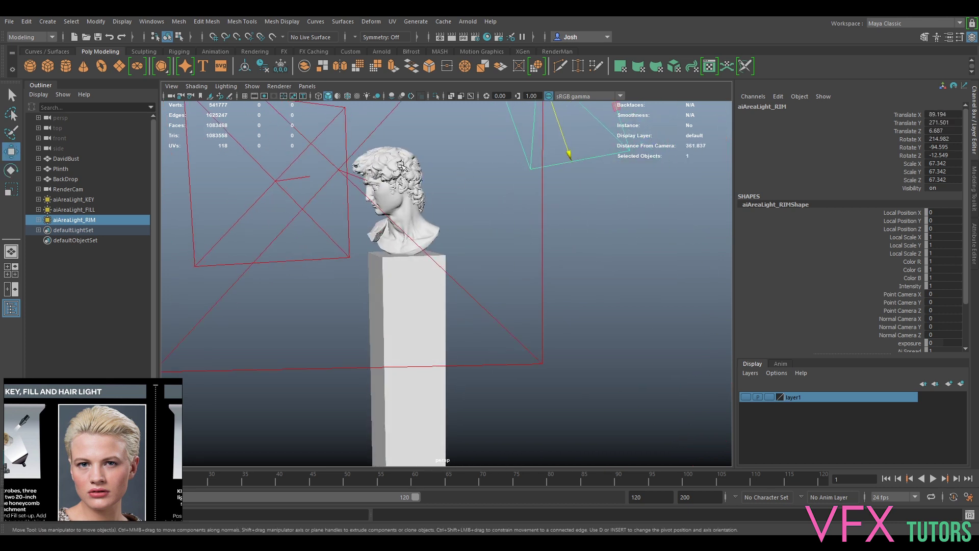
Step: Shift the rim light to about X 91, Y 268 cm and angle it down at the bust's hair, about 53° in Z
left_click_drag(461, 171, 496, 219, "alt")
left_click_drag(551, 182, 564, 186)
key("e")
left_click_drag(464, 170, 472, 186)
left_click_drag(434, 280, 537, 275, "alt")
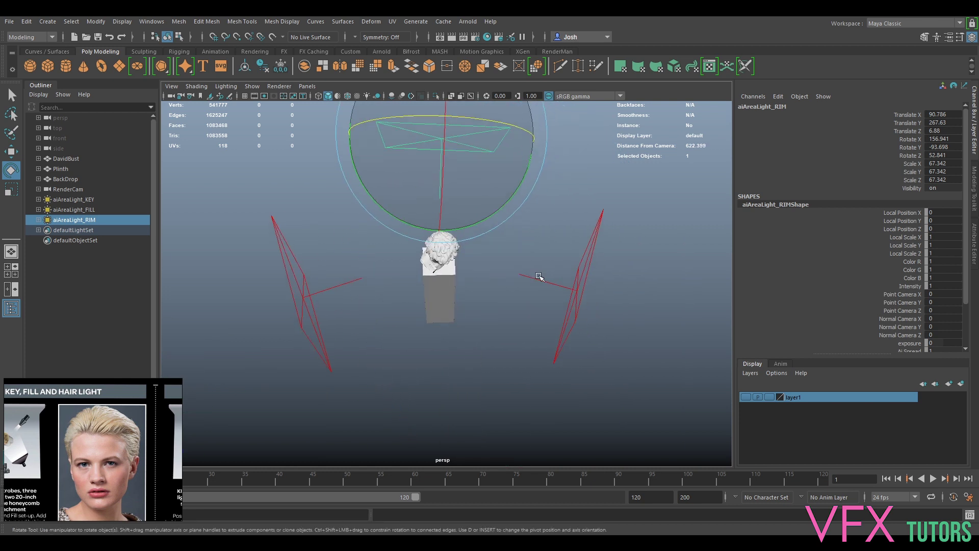
Step: Shift the fill light slightly toward the camera and move the key light to about X -91, Y 200, Z -143 cm
left_click(577, 300)
key("w")
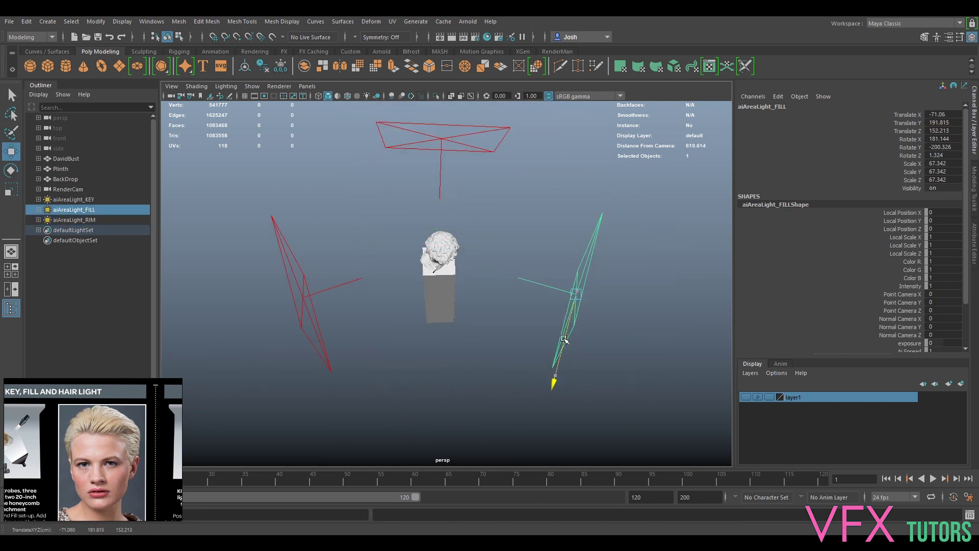
left_click(312, 317)
left_click_drag(312, 317, 350, 338)
left_click_drag(312, 288, 374, 258)
Step: Move the rim light back and up to about X 120, Y 284, Z 9 cm and check the placement of all three lights
left_click(358, 181)
left_click(305, 271)
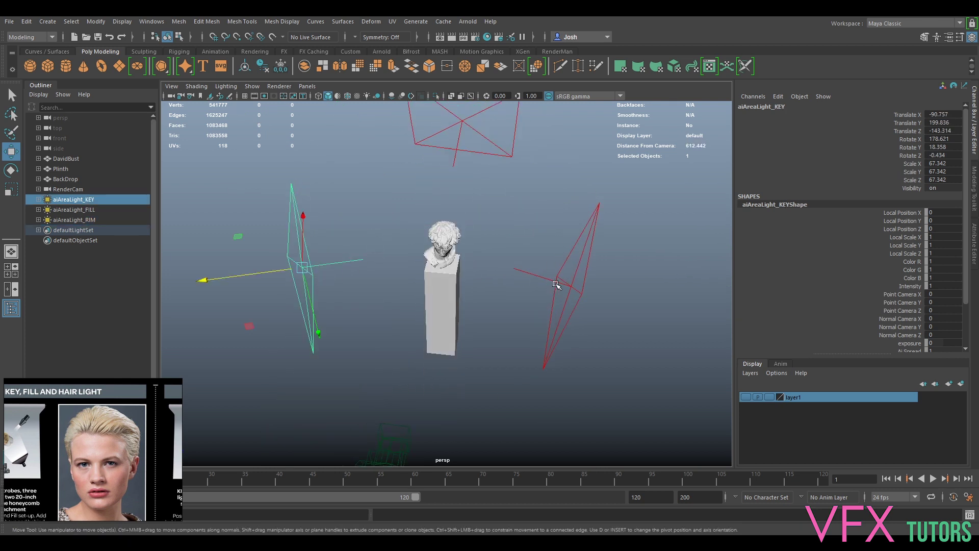
left_click(556, 284)
left_click(434, 141)
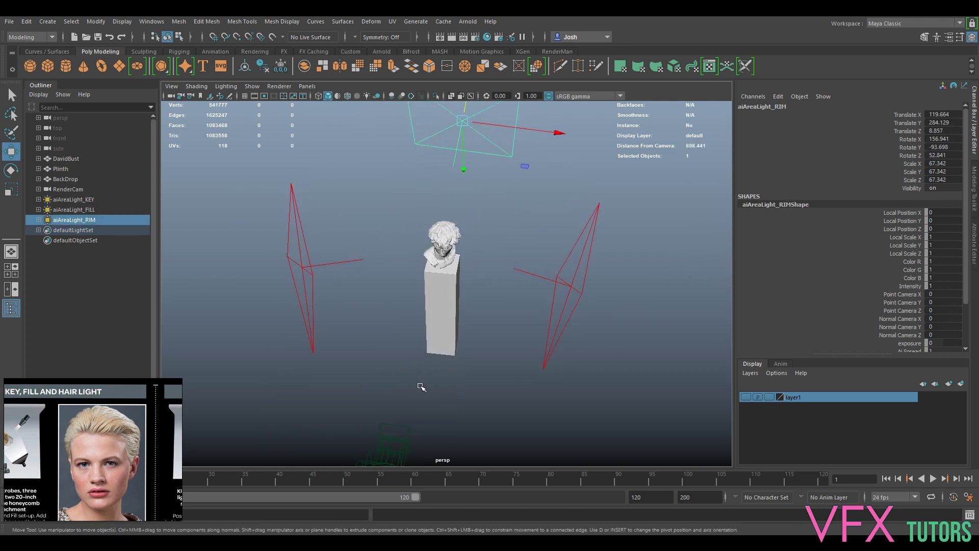
Step: Open the Arnold RenderView and fit the whole persp render frame in its window
left_click(466, 21)
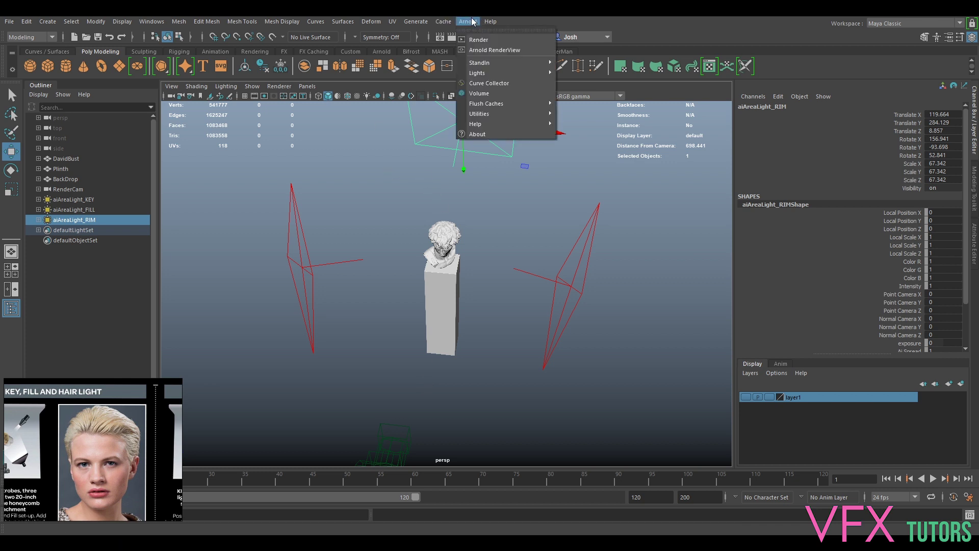
left_click(497, 49)
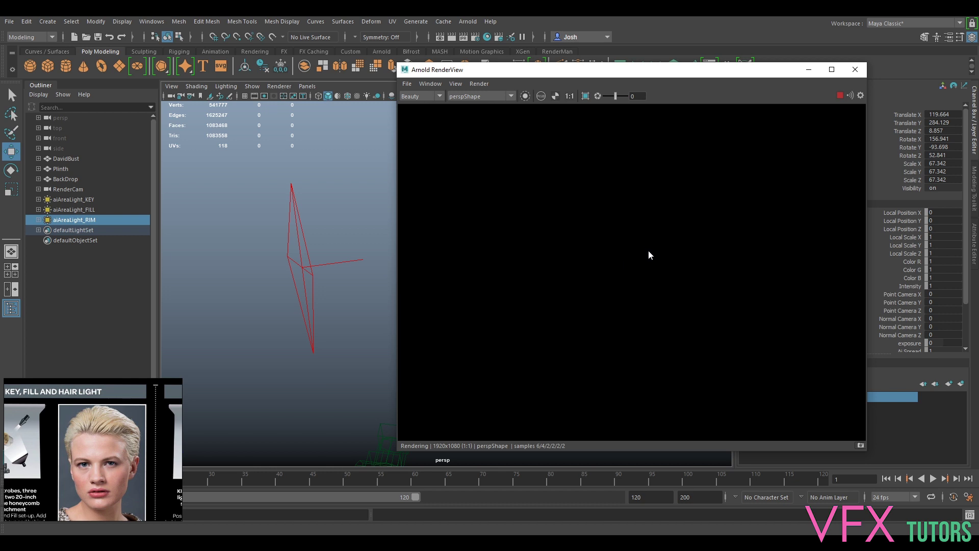
scroll(648, 250, "down", 4)
scroll(667, 209, "up", 1)
left_click_drag(702, 76, 715, 72)
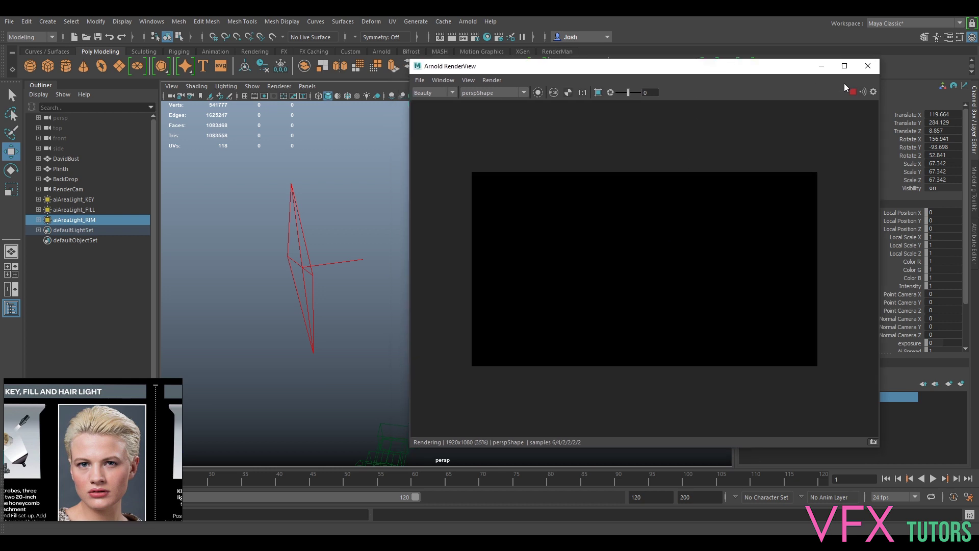
Step: Open the attributes of the key light aiAreaLight_KEY and set its exposure to 10
left_click(295, 262)
left_click_drag(654, 69, 512, 61)
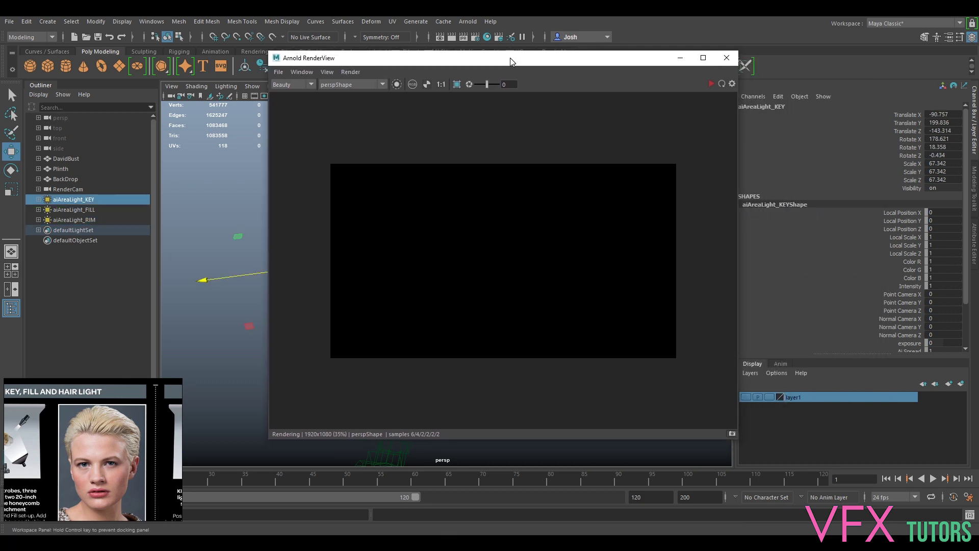
left_click(974, 247)
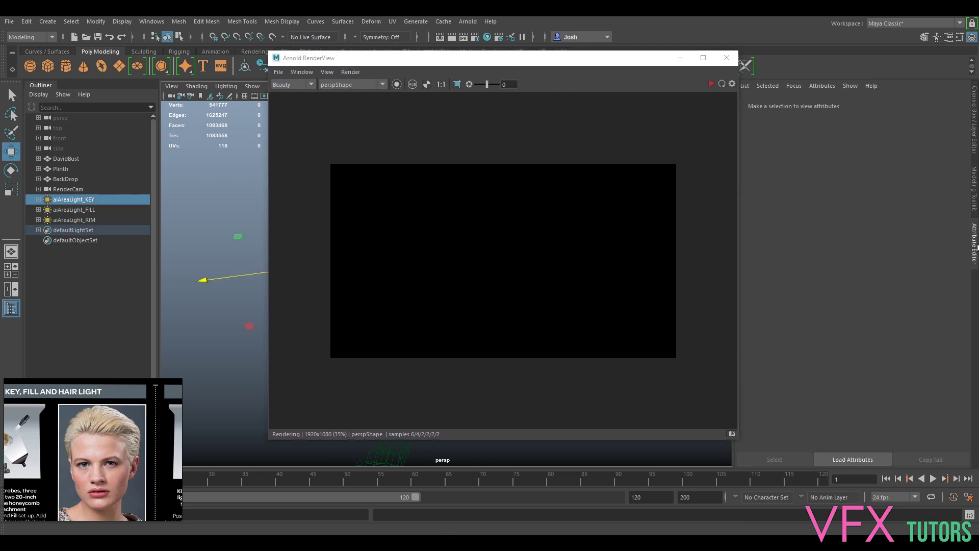
left_click(849, 234)
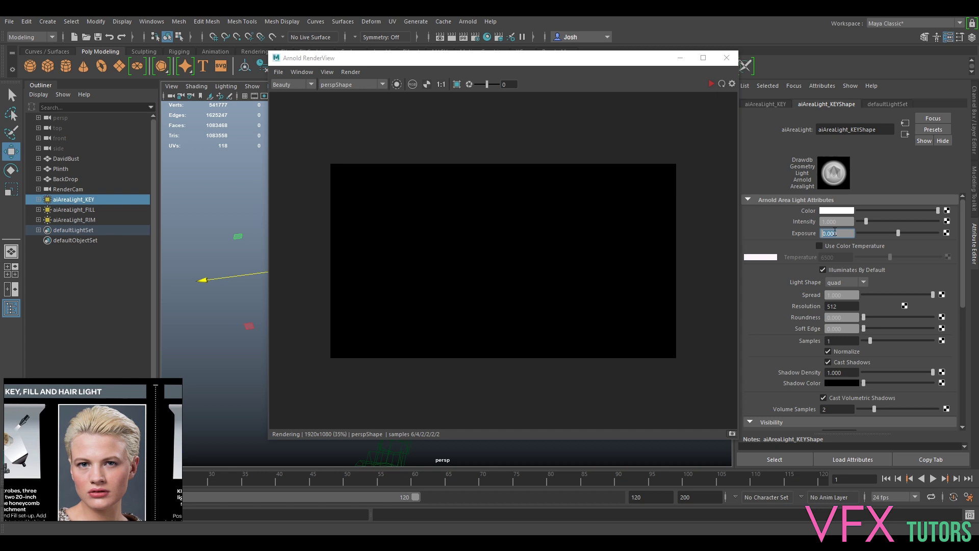
type("10")
key("Return")
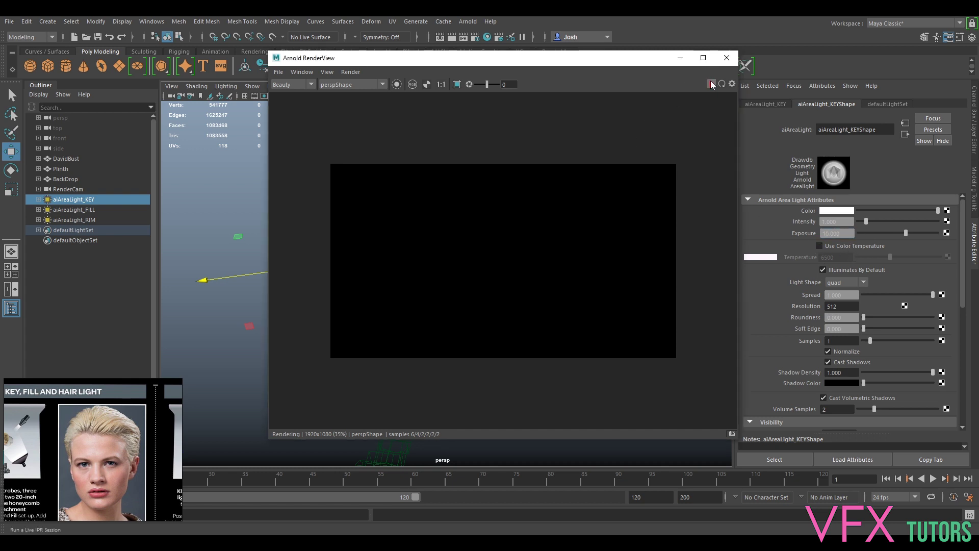
Step: Run the live IPR render and switch its camera from persp to RenderCamShape
scroll(498, 283, "up", 2)
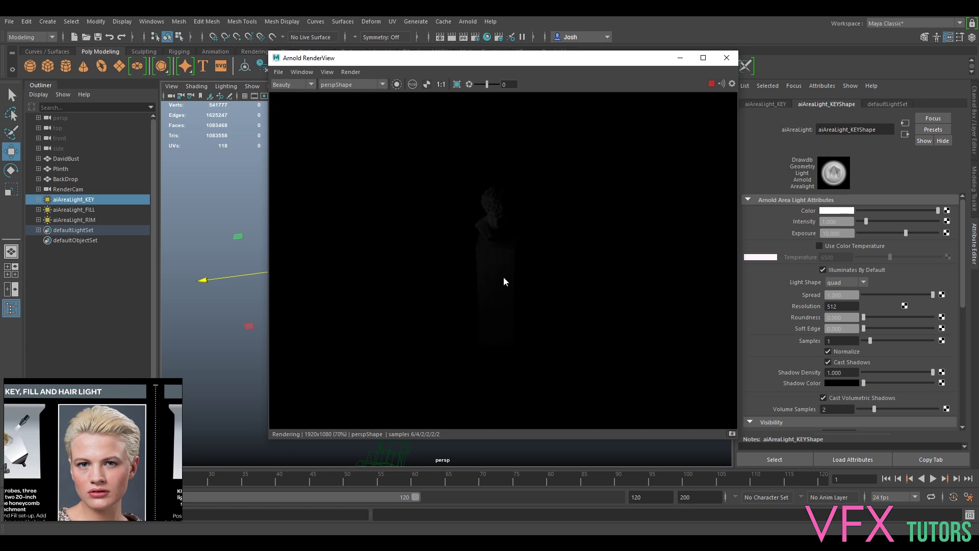
scroll(503, 275, "down", 1)
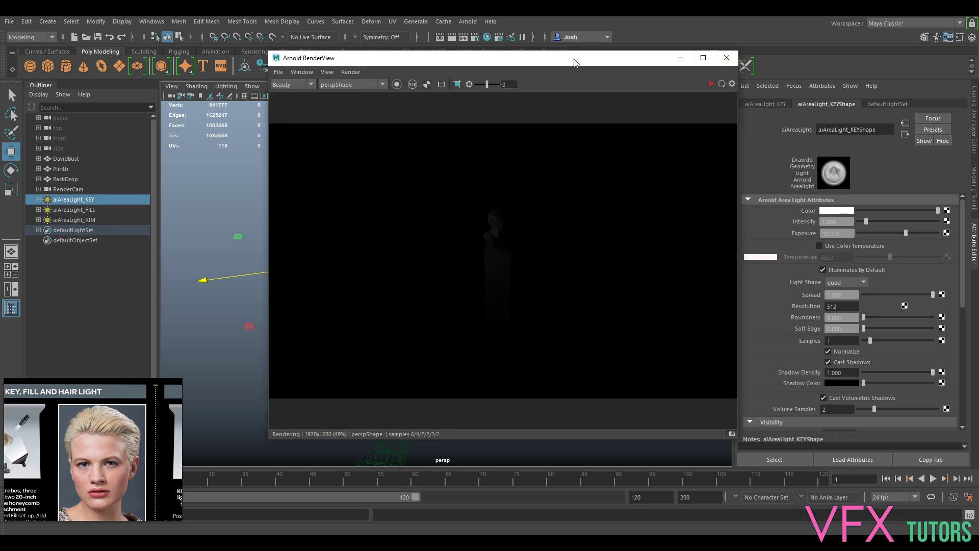
left_click(353, 86)
left_click(357, 97)
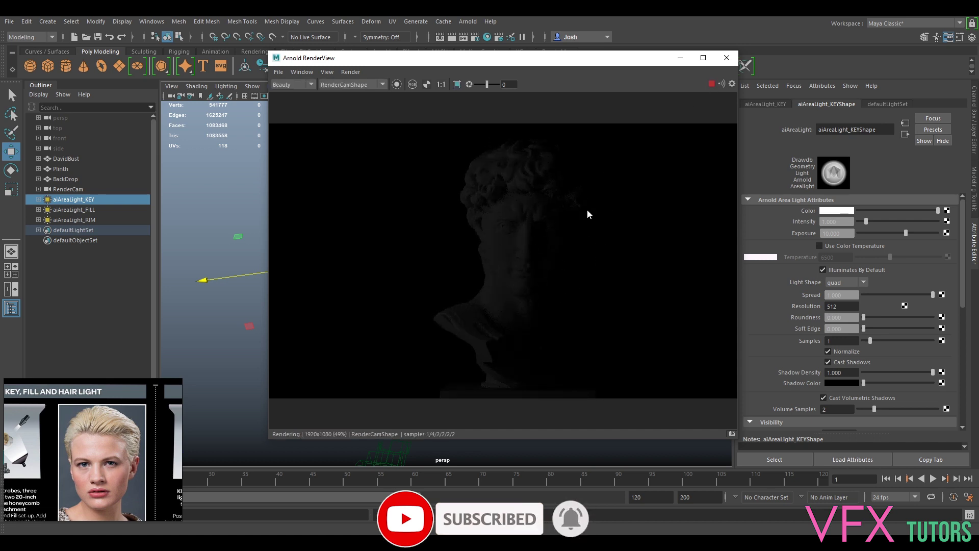
Step: Try a key light exposure of 12, followed by 13.5, with the live render running
left_click_drag(841, 235, 560, 244)
type("12")
key("Return")
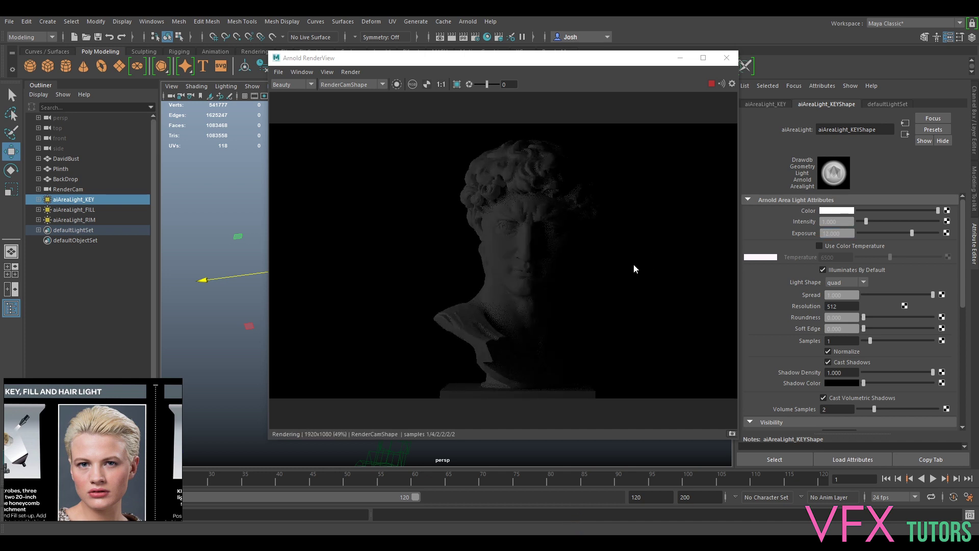
left_click_drag(841, 234, 692, 248)
type("13.5")
key("Return")
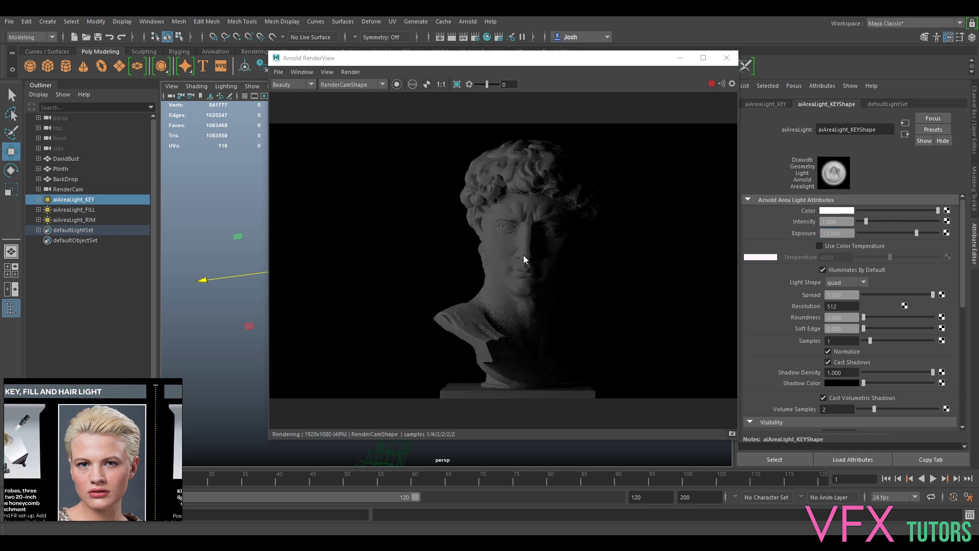
Step: Toggle the visibility of display layer layer1 to show the backdrop, and restart the live render
left_click(719, 85)
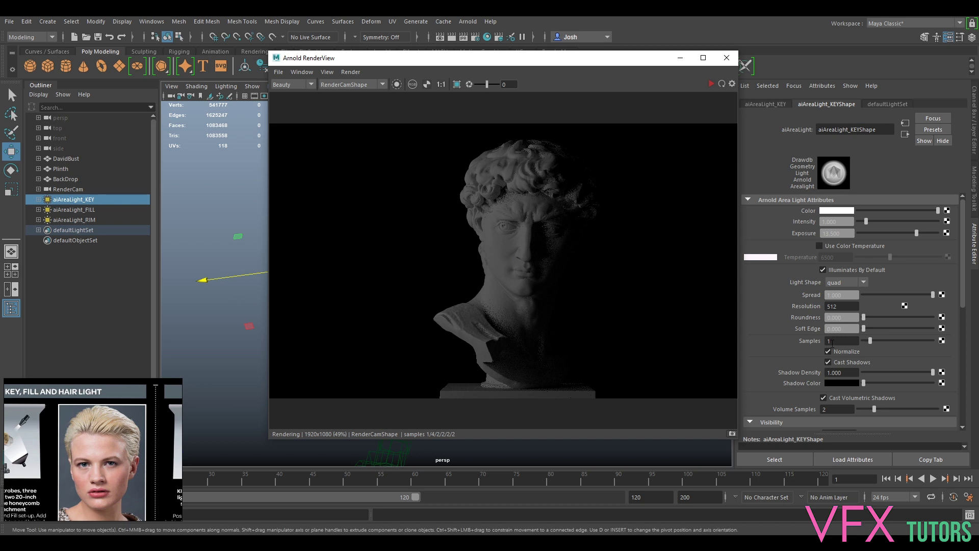
left_click(975, 147)
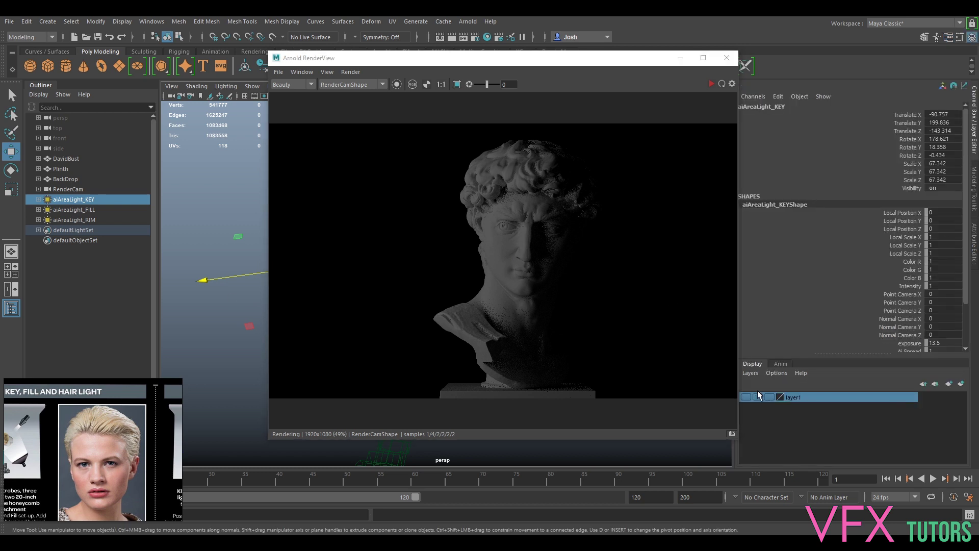
left_click(710, 83)
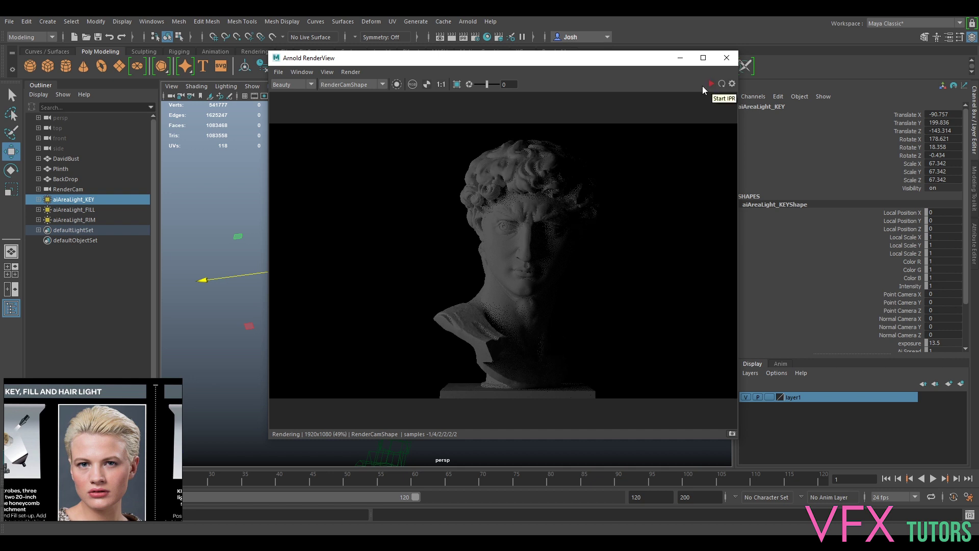
left_click(710, 83)
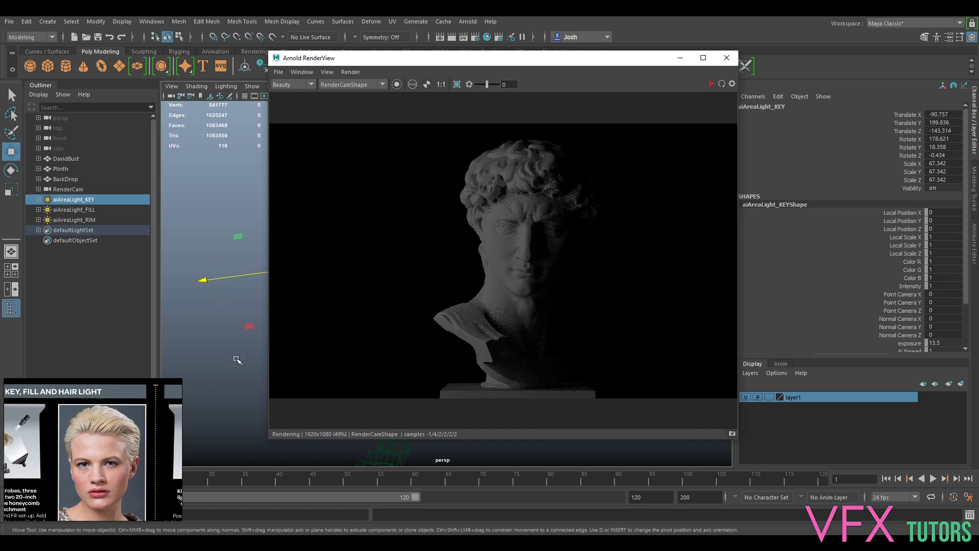
left_click(745, 397)
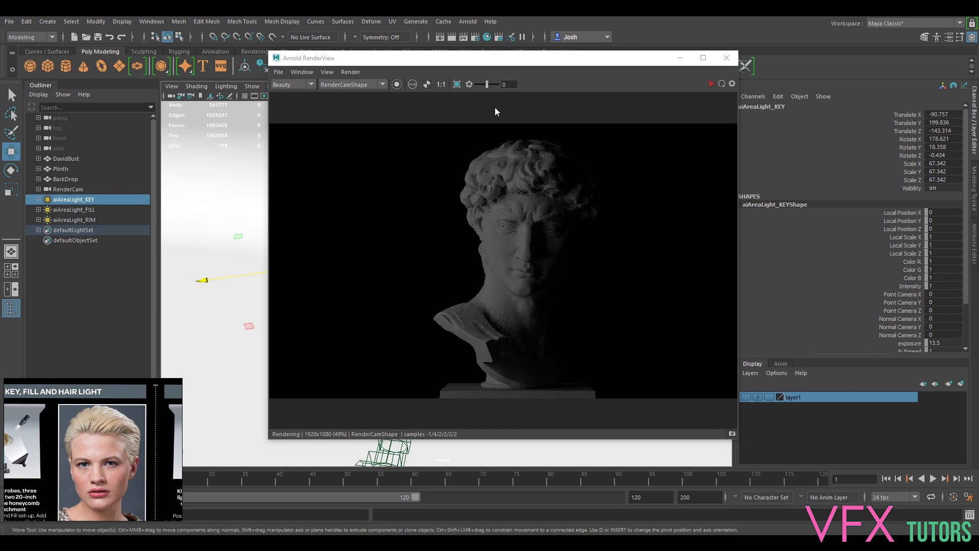
left_click(711, 84)
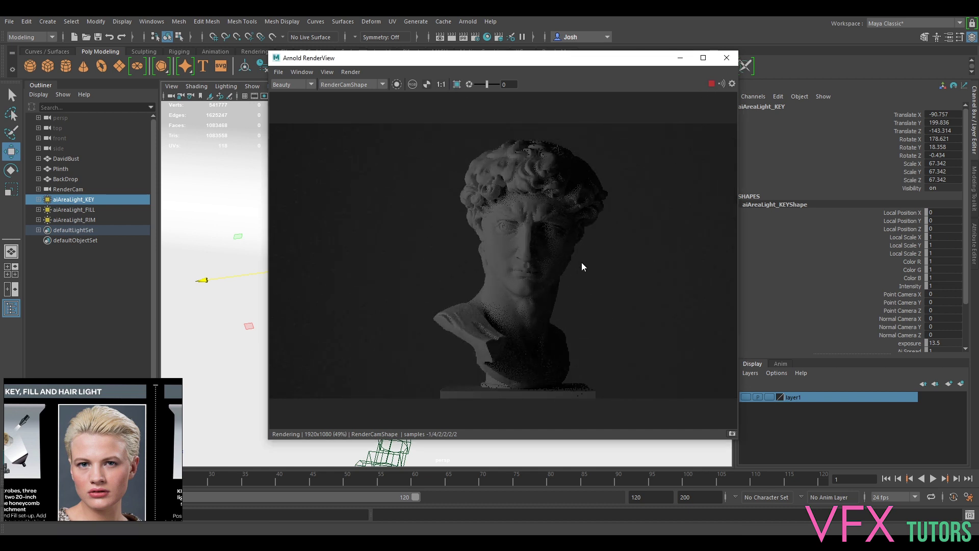
Step: Set the key light's exposure to 14.2 and inspect the shading on the bust's face in the render
left_click(83, 199)
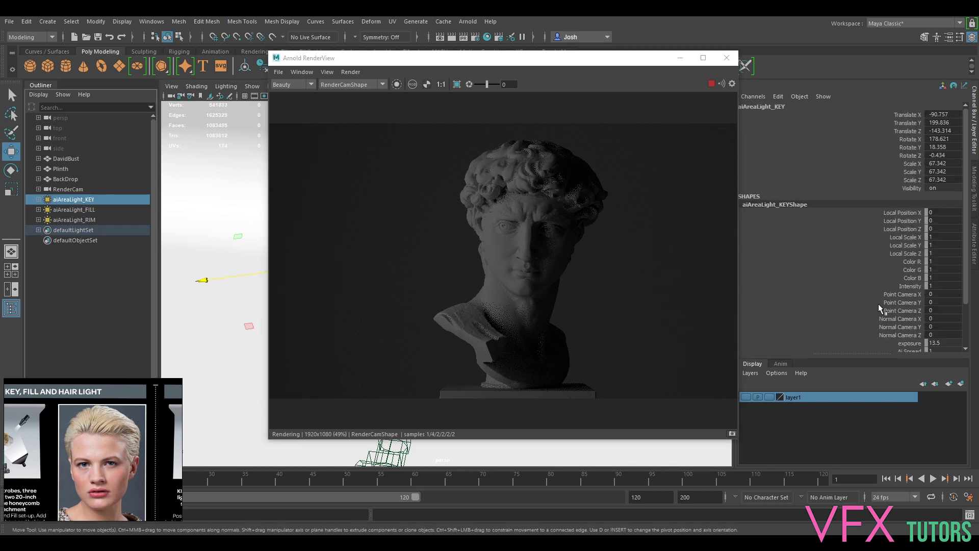
left_click(974, 248)
double_click(841, 234)
type("1")
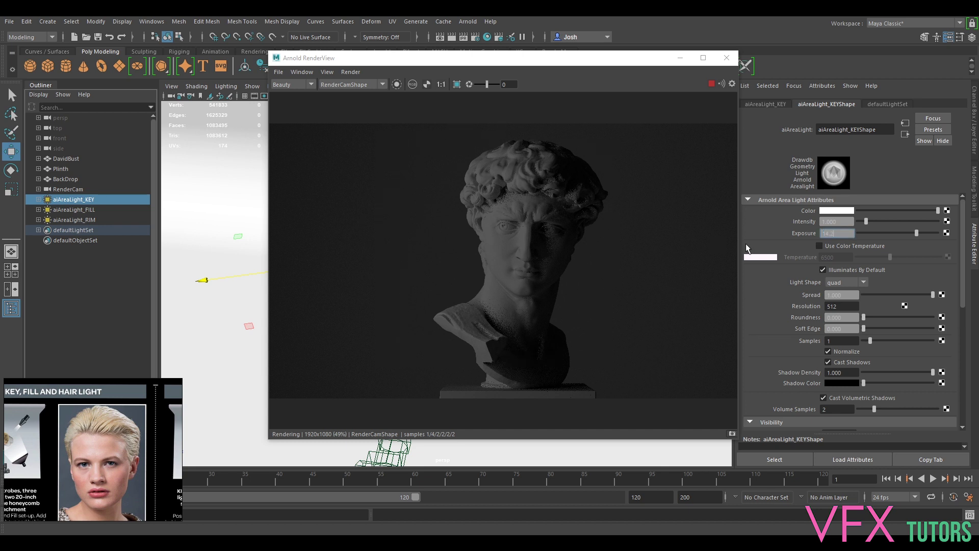
type("4.2")
key("Return")
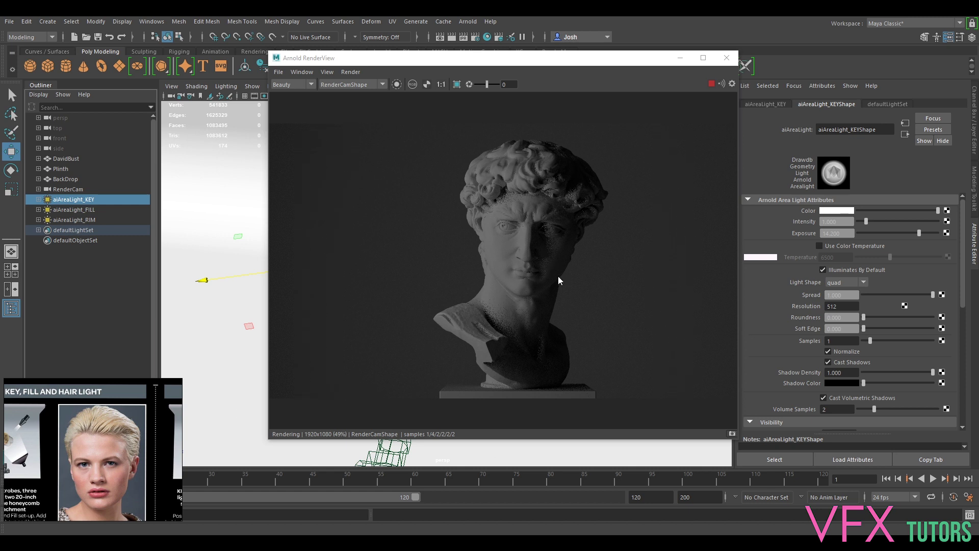
left_click_drag(517, 57, 552, 59)
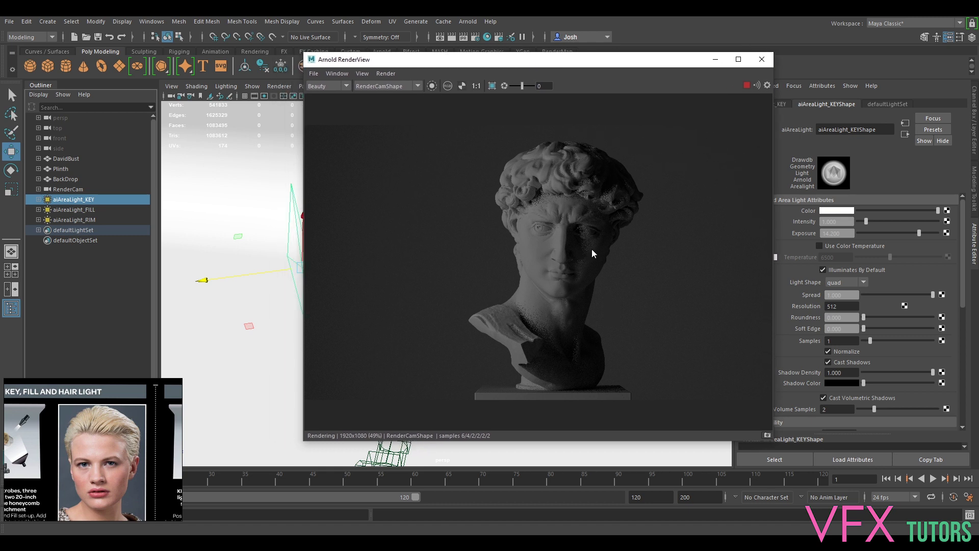
scroll(609, 252, "up", 1)
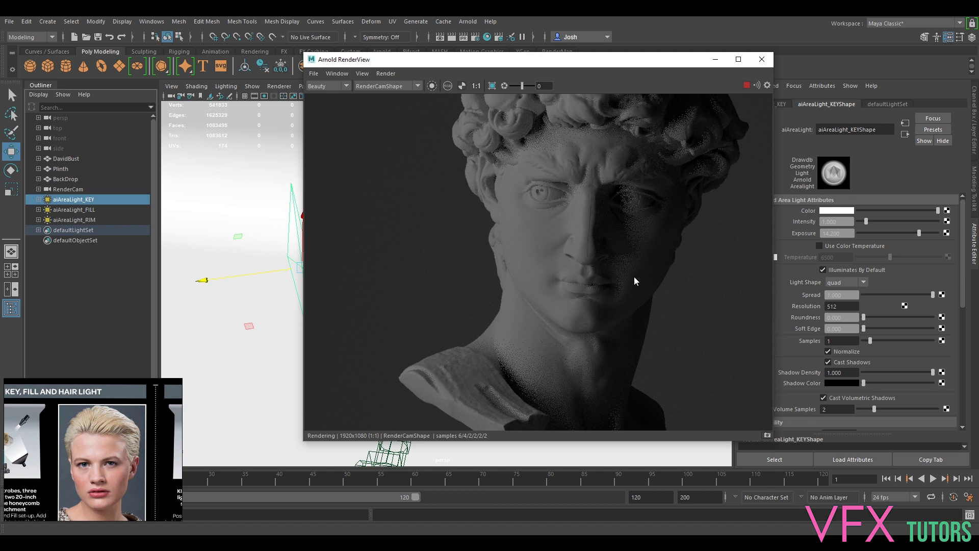
scroll(634, 277, "down", 1)
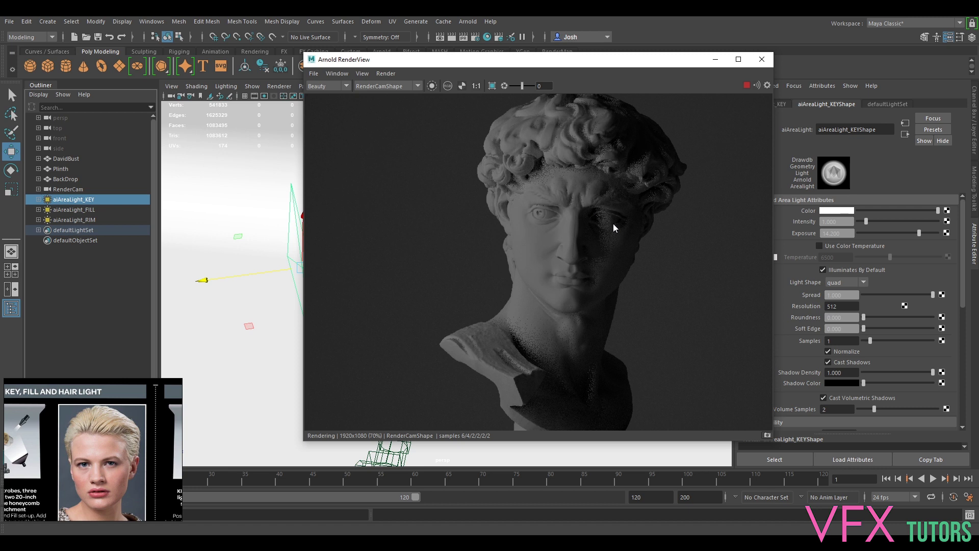
Step: Raise the key light and tilt it down toward the bust at about 189° in X, rerunning the live render
left_click_drag(529, 63, 618, 71)
mouse_move(312, 275)
left_mouse_down("alt")
mouse_move(317, 247)
mouse_move(308, 269)
mouse_move(319, 266)
mouse_move(322, 283)
left_mouse_up("alt")
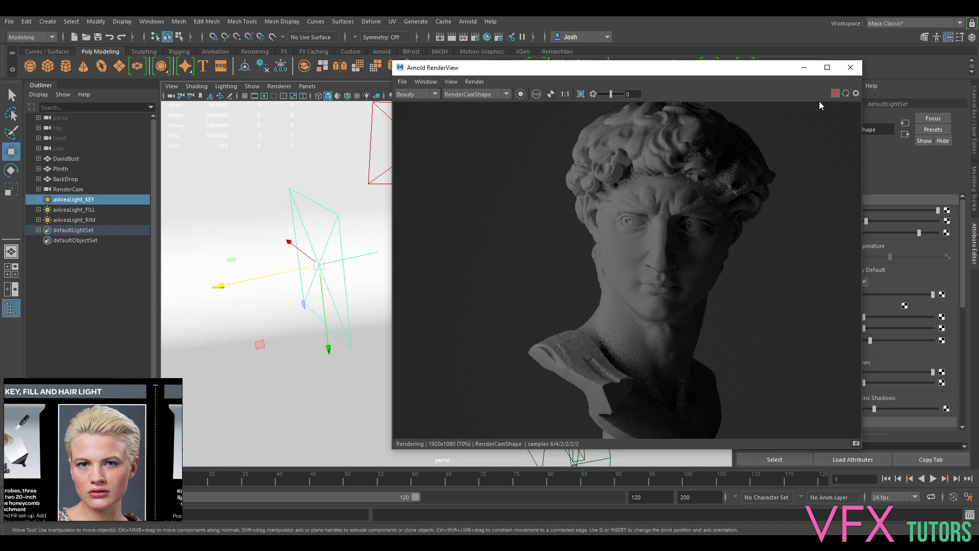
left_click_drag(497, 71, 549, 78)
left_click_drag(309, 233, 342, 232, "alt")
left_click_drag(363, 281, 363, 245)
key("e")
left_click_drag(308, 228, 337, 225)
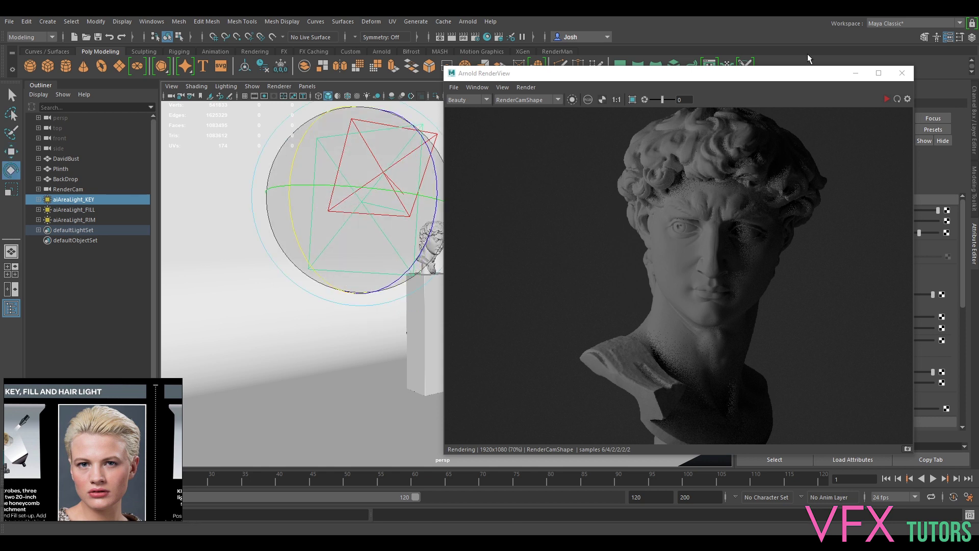
left_click(886, 99)
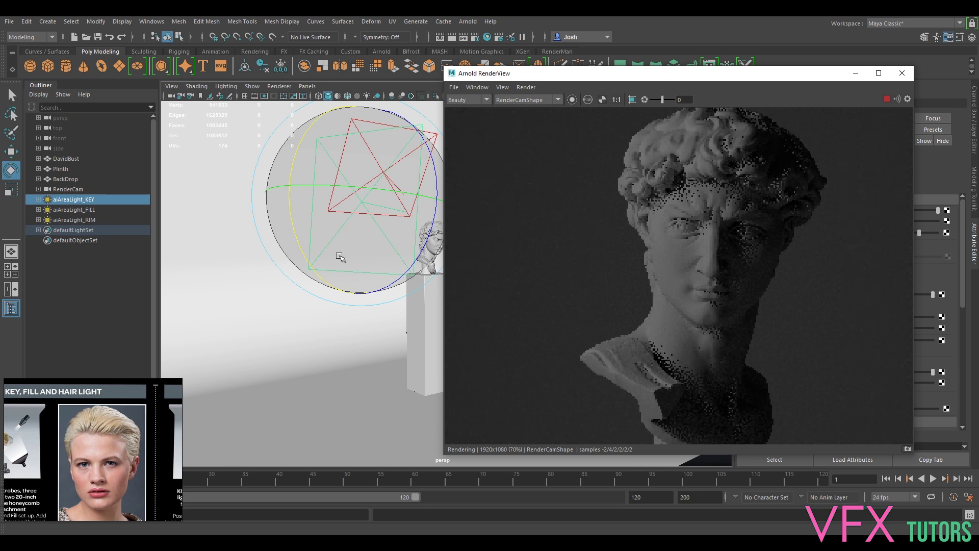
left_click_drag(294, 232, 290, 226)
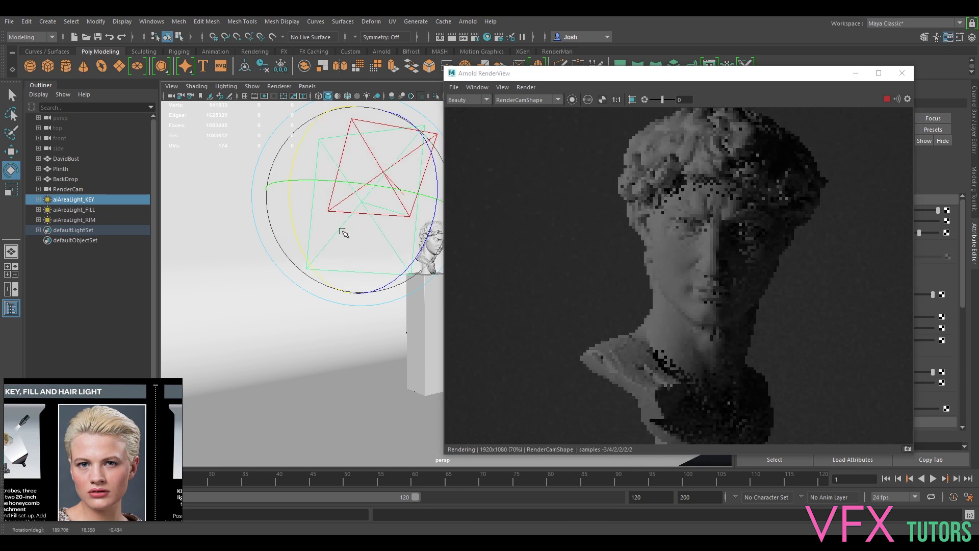
Step: Move the key light further up and sideways to about X -118, Y 277, Z -127 cm
key("w")
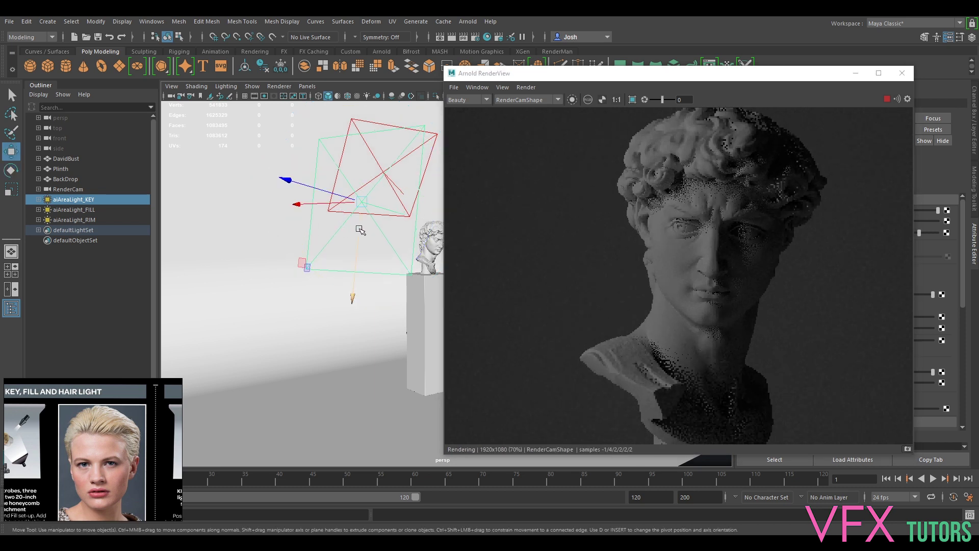
left_click_drag(360, 224, 362, 180)
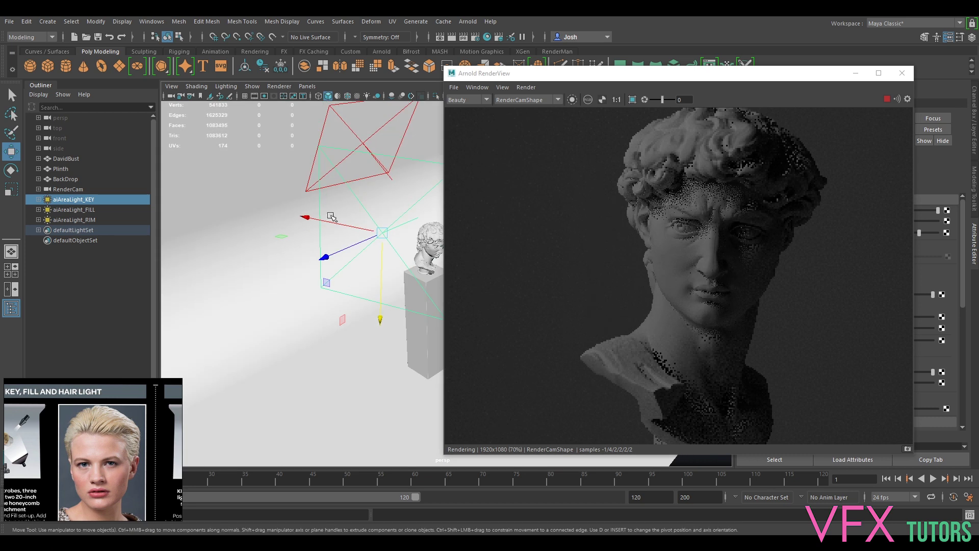
left_click_drag(343, 228, 375, 247)
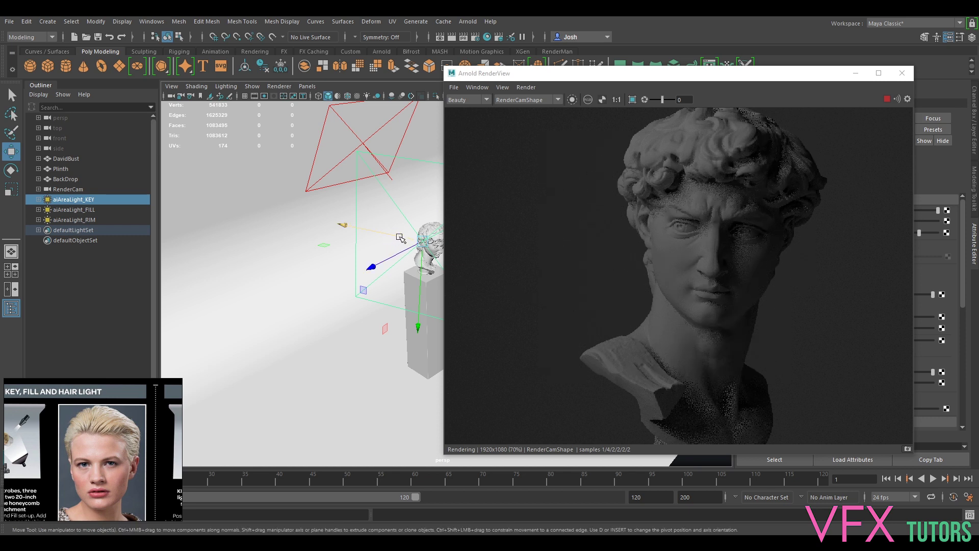
left_click_drag(397, 237, 390, 237)
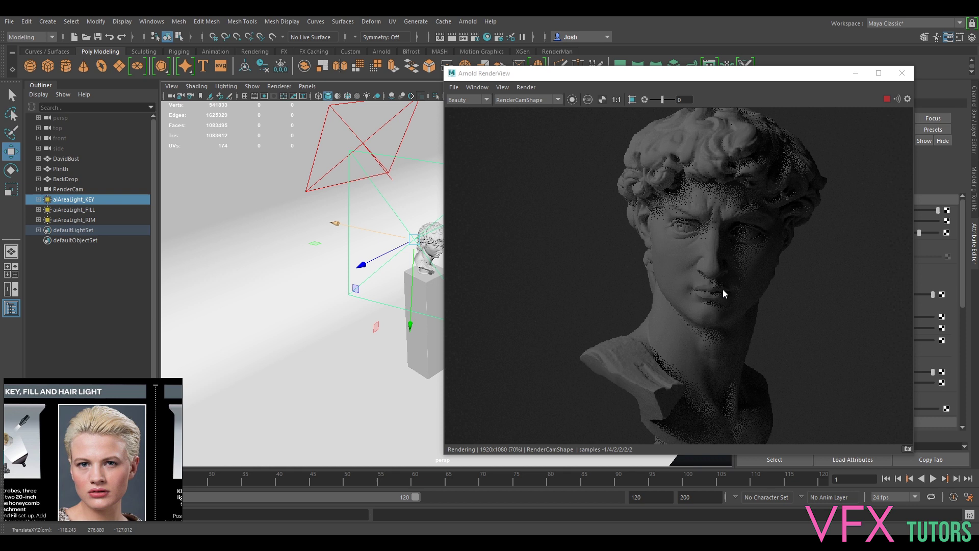
Step: Set the key light's exposure to 15 with the render paused, and restart the live render
left_click(887, 99)
scroll(677, 289, "down", 4)
scroll(707, 265, "up", 2)
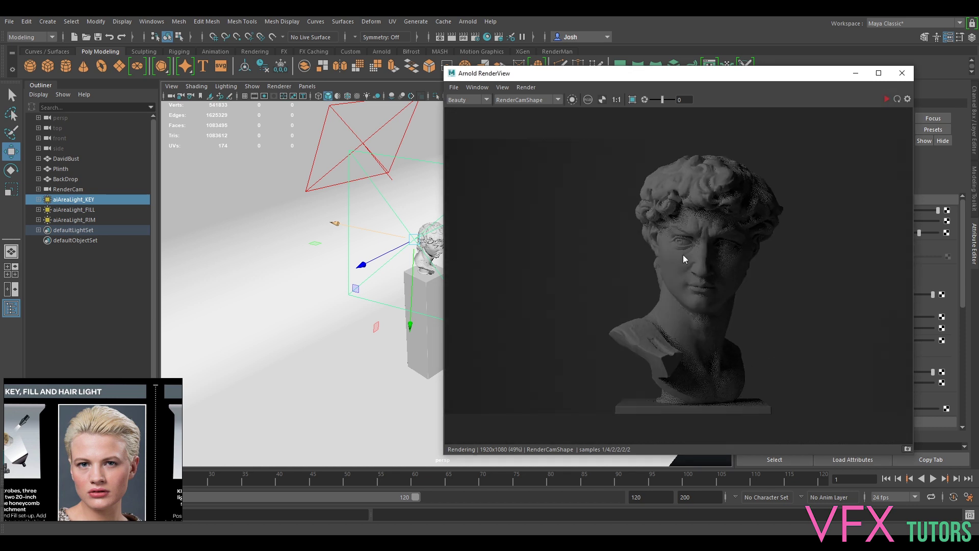
left_click_drag(807, 74, 657, 90)
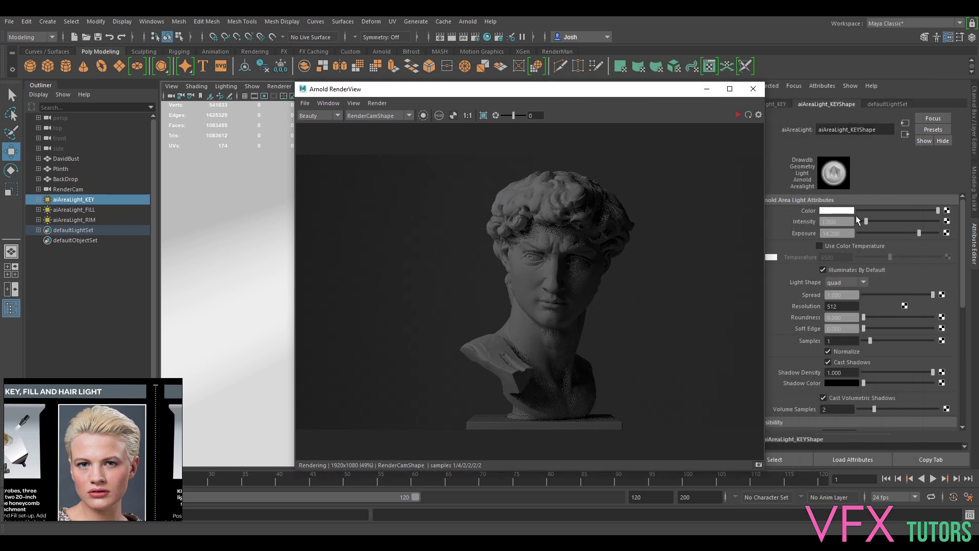
type("15")
key("Return")
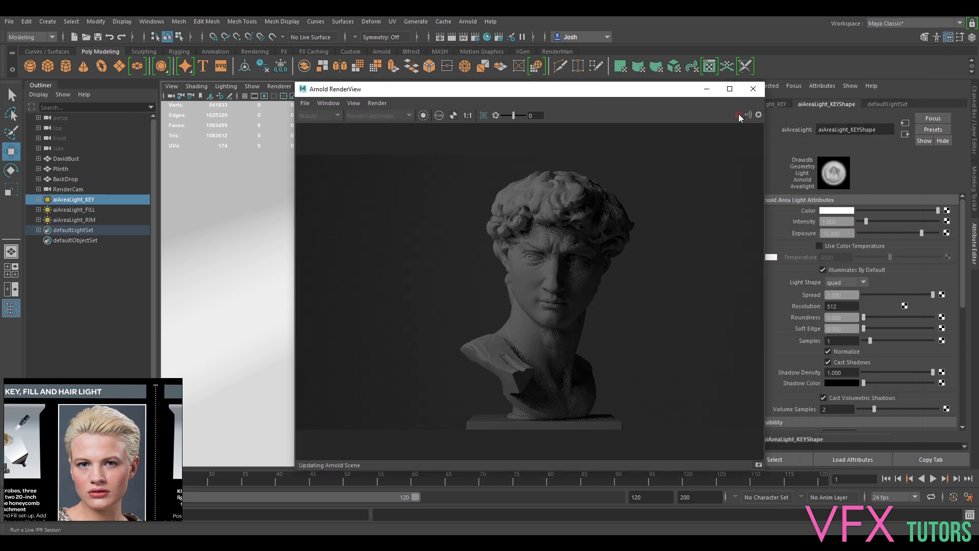
left_click(737, 114)
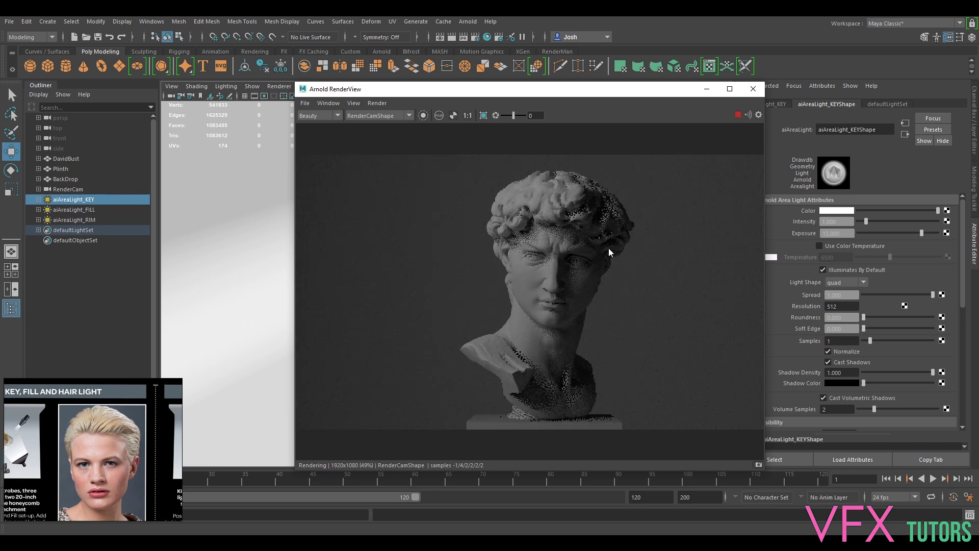
Step: Set the key light's exposure to 15.2 and examine the bust's face in the live render
left_click(832, 233)
type("15.2")
key("Return")
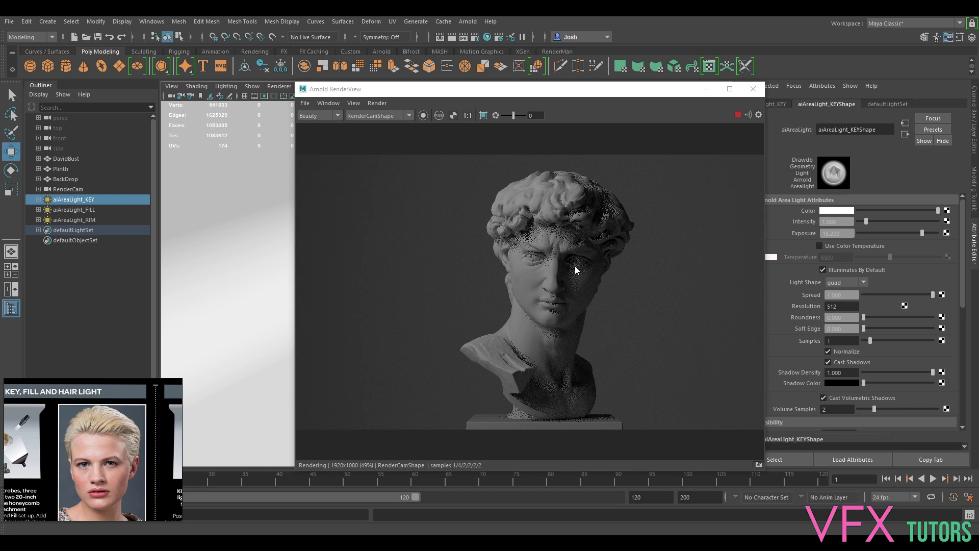
scroll(595, 293, "up", 2)
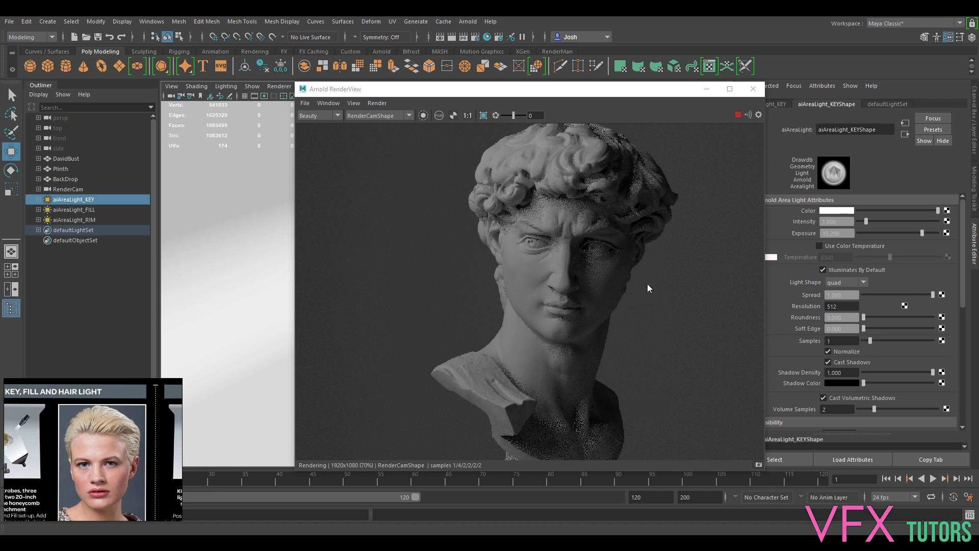
Step: Preview a crop region over the bust's nose, mouth and chin in the live render, and turn the crop off
left_click(737, 115)
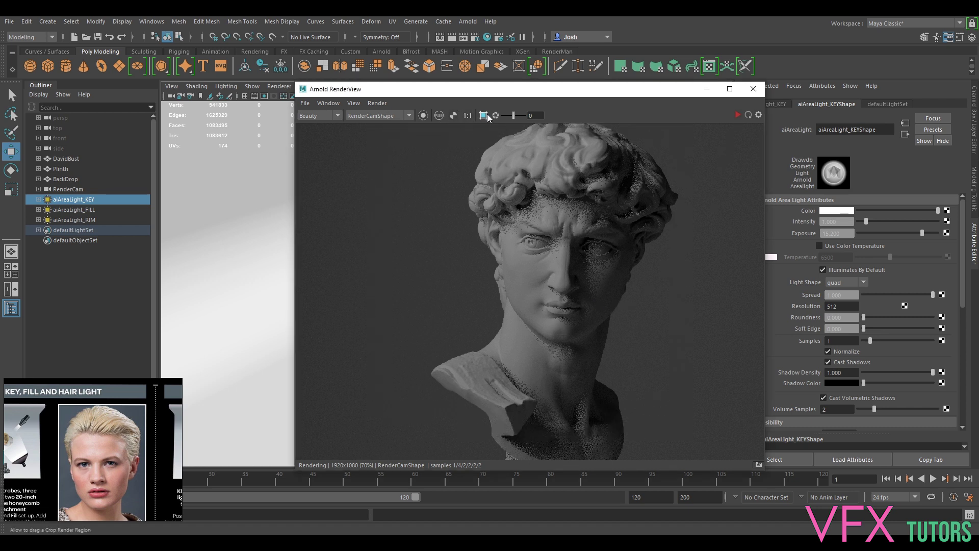
left_click_drag(533, 265, 633, 345)
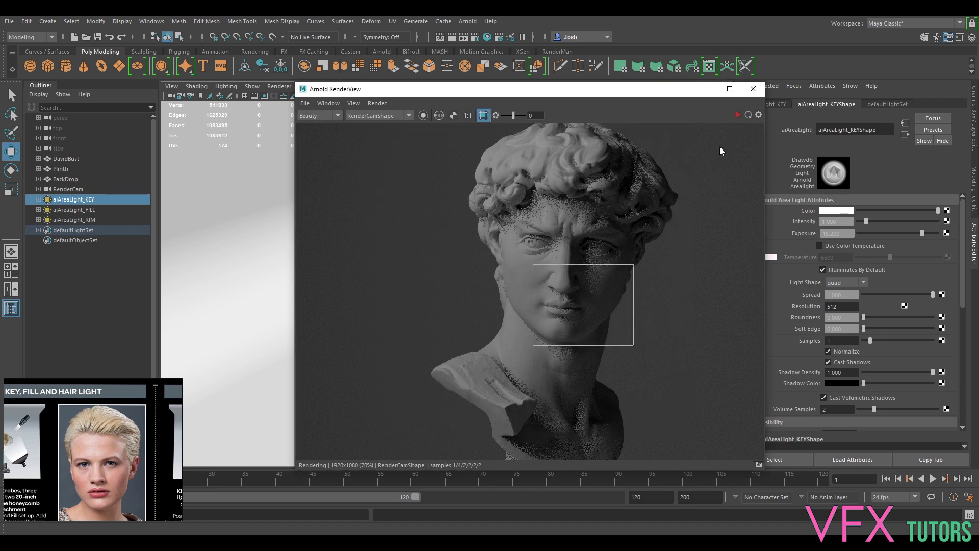
left_click(737, 115)
scroll(604, 289, "up", 1)
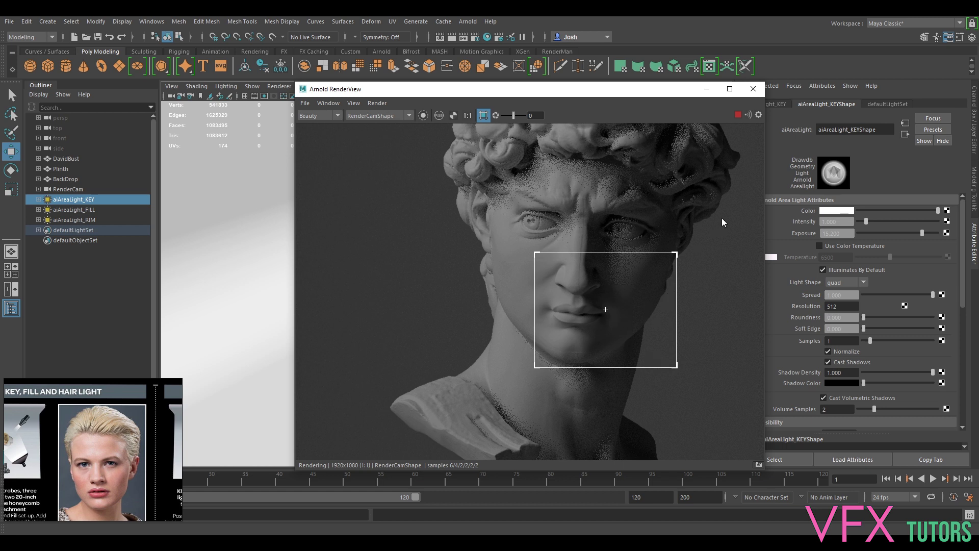
left_click(738, 115)
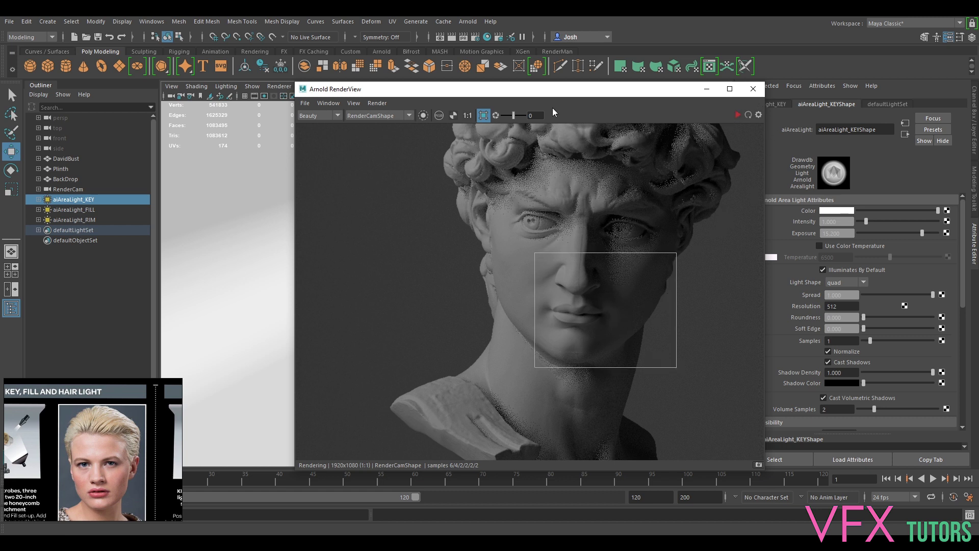
left_click(483, 115)
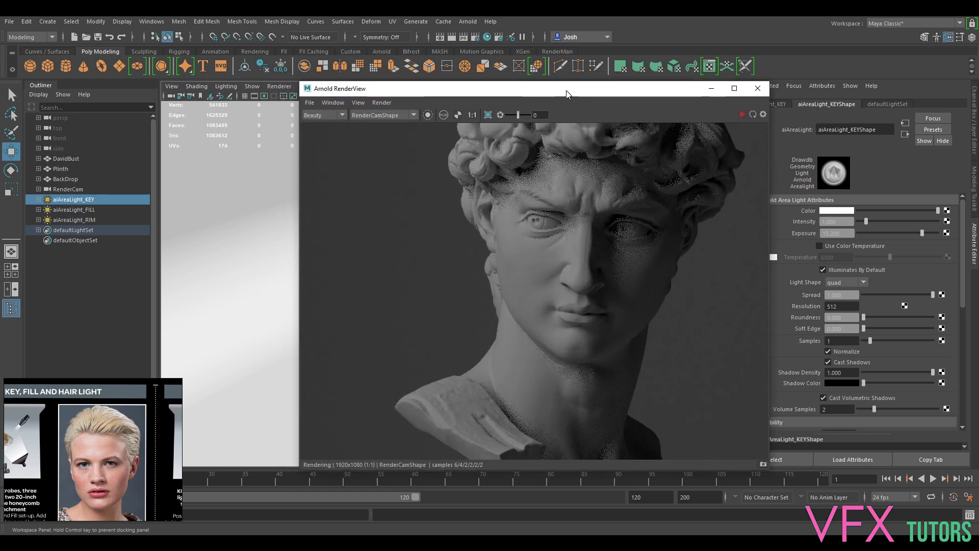
Step: Rerun the full-frame live render to show the whole bust, and store a snapshot of it for comparison
left_click_drag(561, 95, 618, 119)
left_click(104, 210)
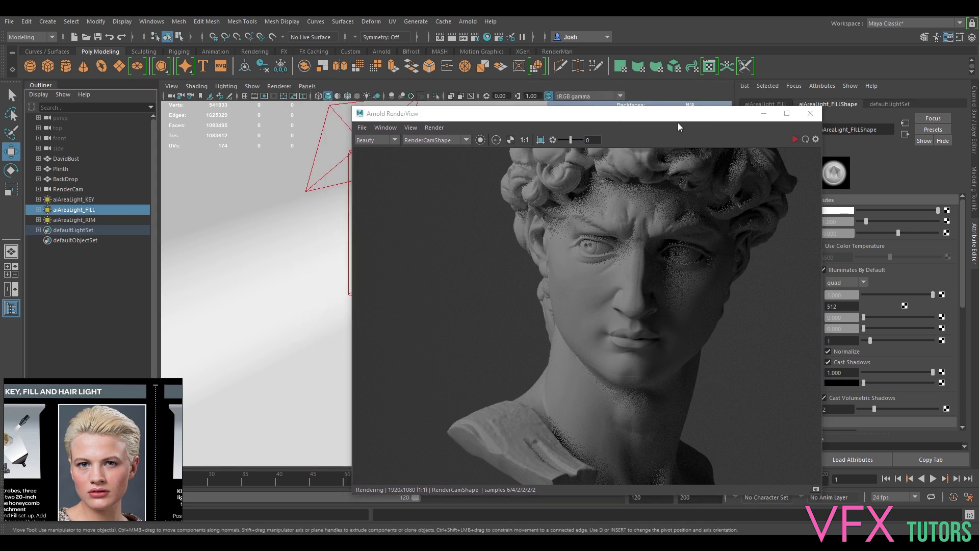
left_click_drag(677, 115, 626, 100)
left_click(845, 233)
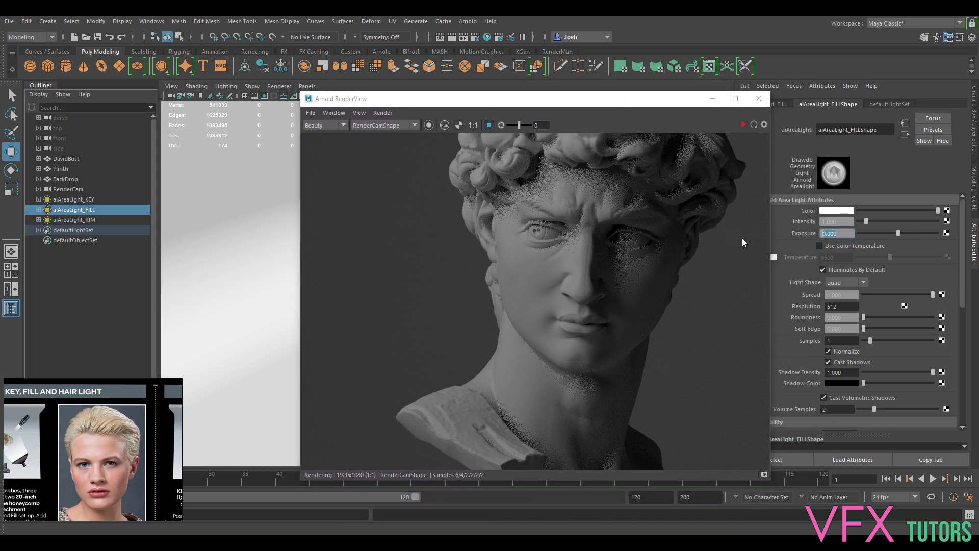
left_click(748, 125)
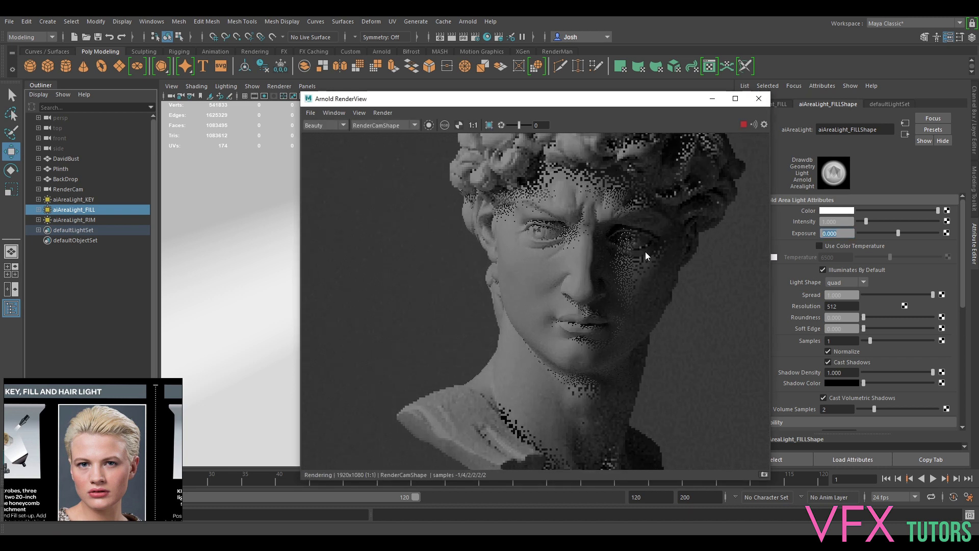
scroll(645, 252, "down", 2)
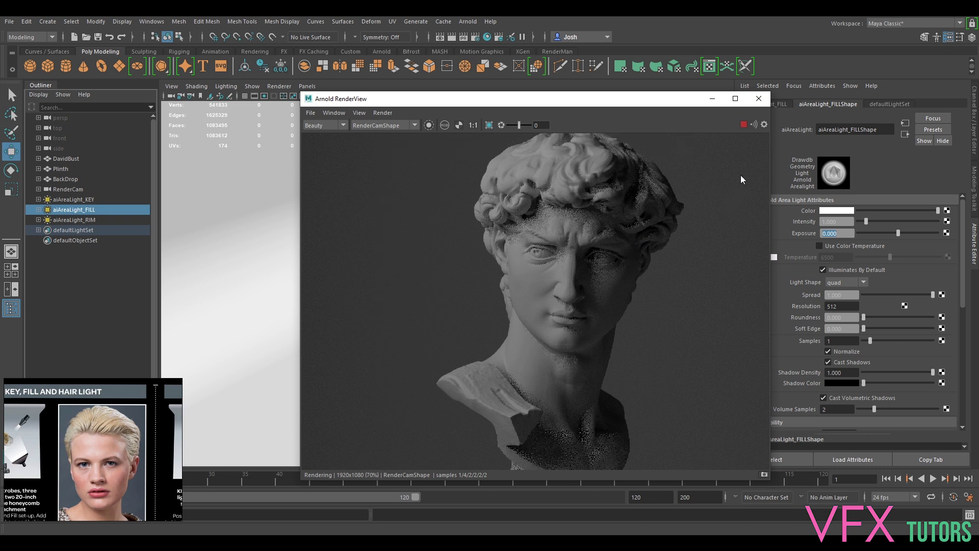
left_click(743, 124)
left_click(763, 473)
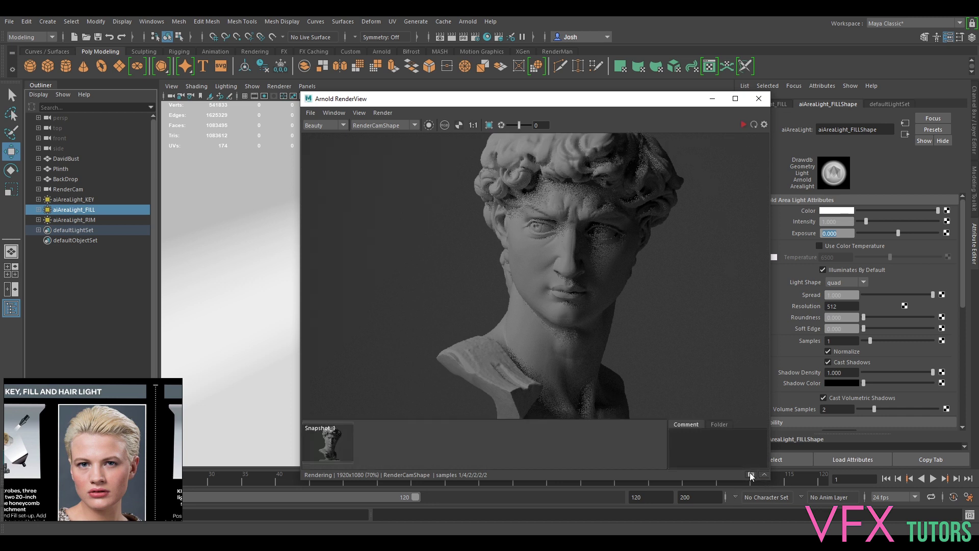
Step: Try the fill light's exposure at 6, 8 and 10 in the live render
left_click(84, 210)
left_click(845, 233)
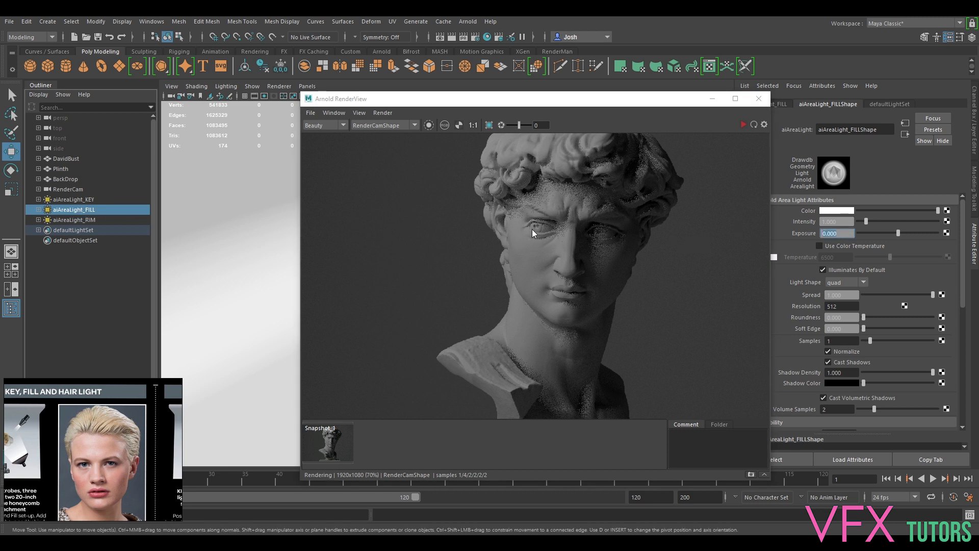
type("6")
key("Return")
left_click(743, 124)
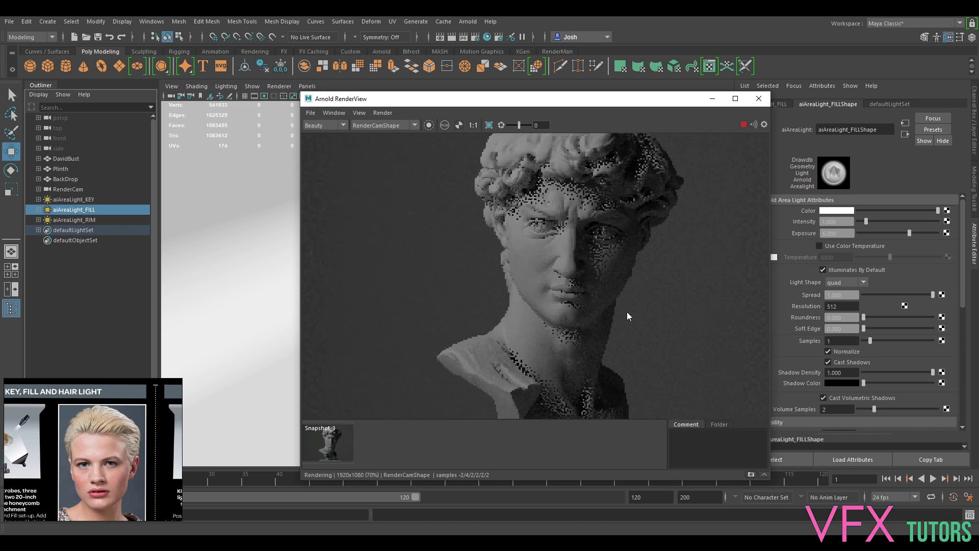
left_click(836, 233)
type("8")
key("Return")
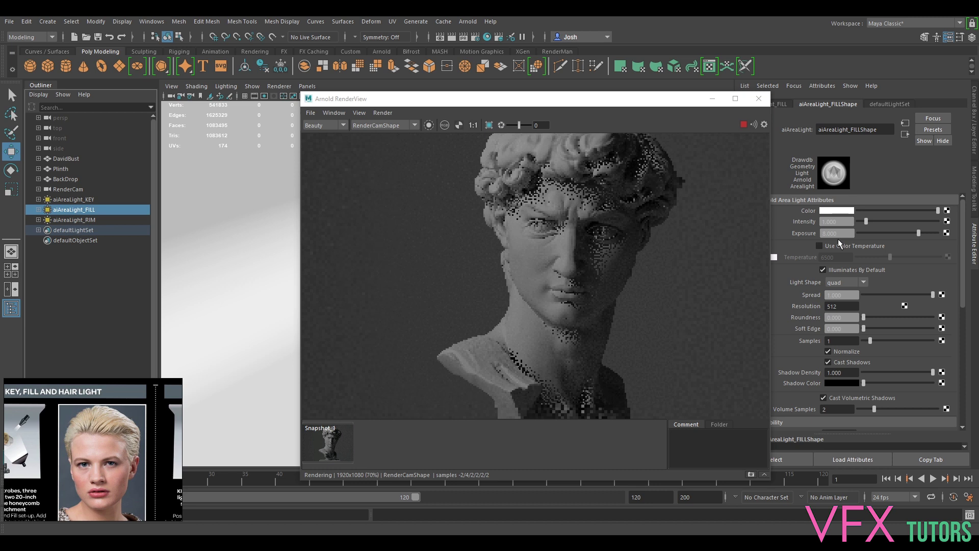
type("10")
key("Return")
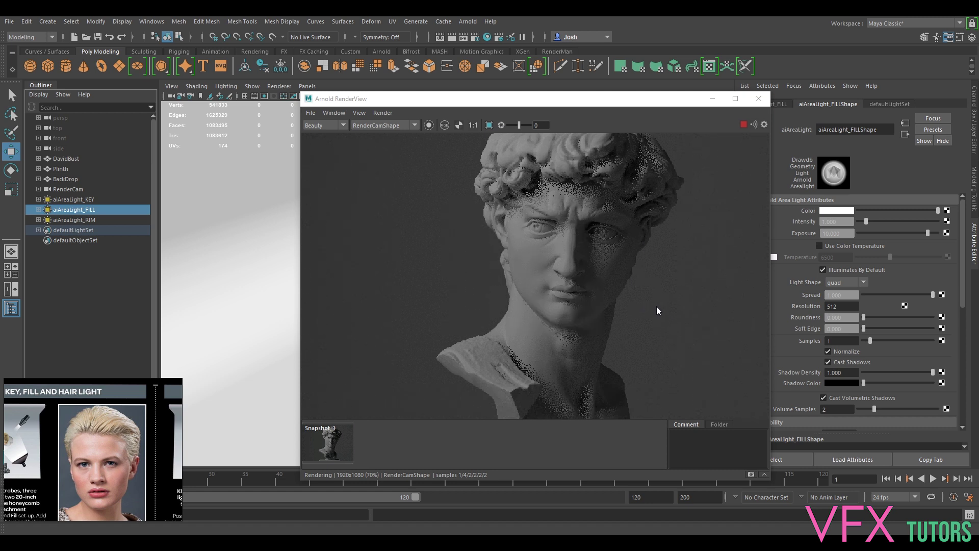
Step: Compare fill light exposures of 12 and 10 in the live render, and set the exposure to 11
left_click_drag(840, 233, 720, 231)
type("12")
key("Return")
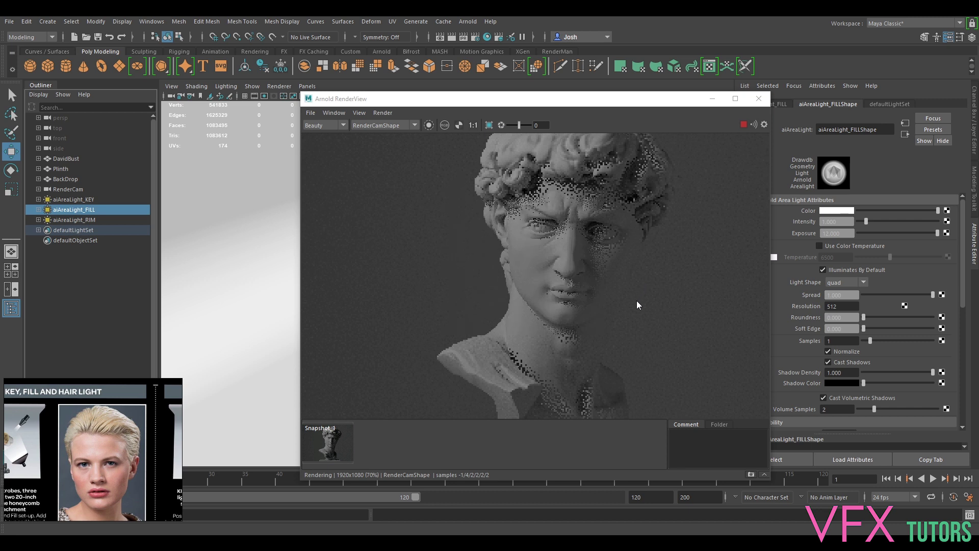
left_click_drag(840, 233, 819, 233)
type("10")
key("Return")
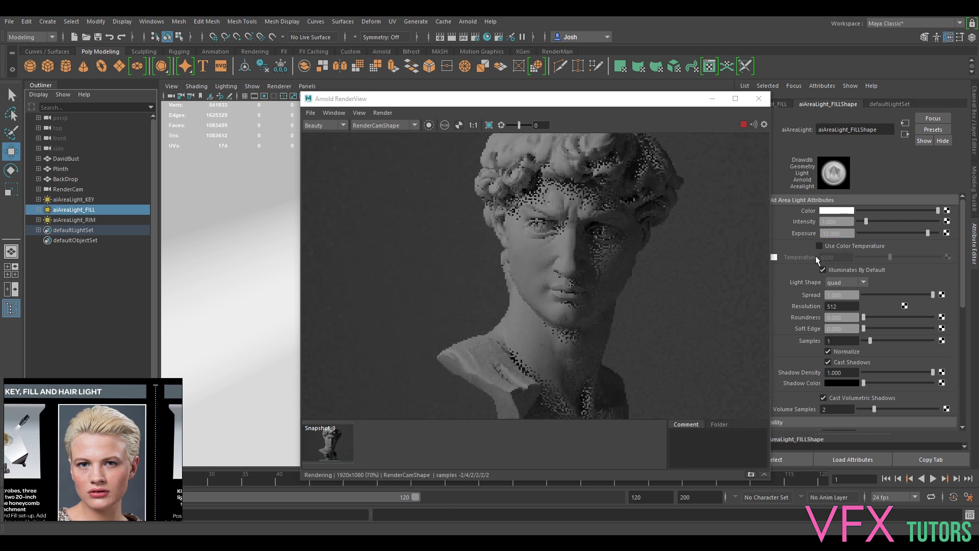
left_click_drag(840, 233, 818, 234)
type("11")
key("Return")
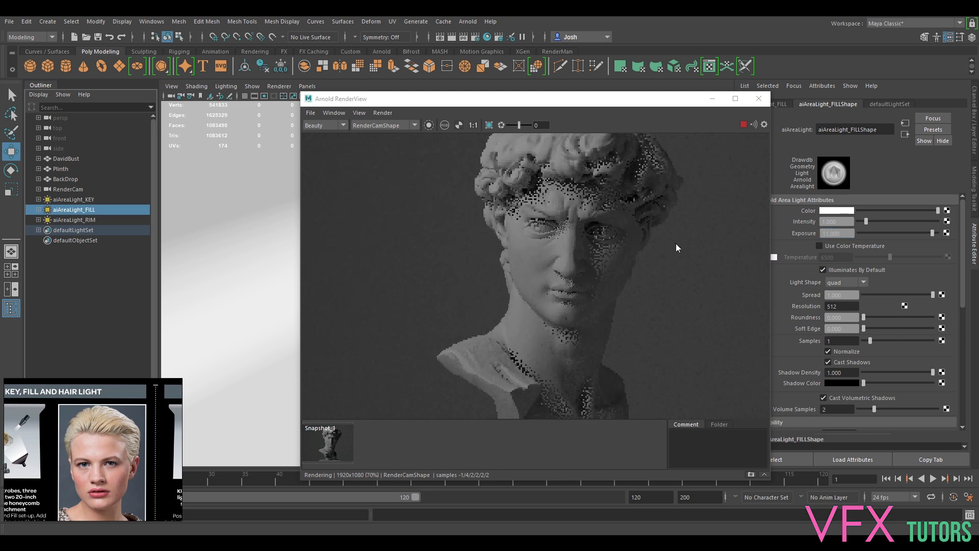
Step: Hide the key light, rerun the live render, and raise the render's display exposure to 4.55
left_click(744, 126)
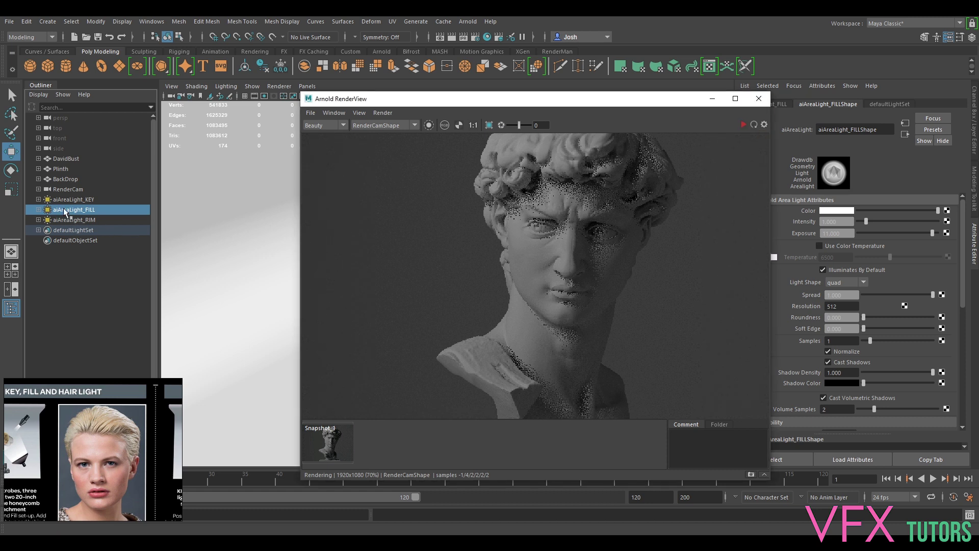
left_click(77, 199)
key("h")
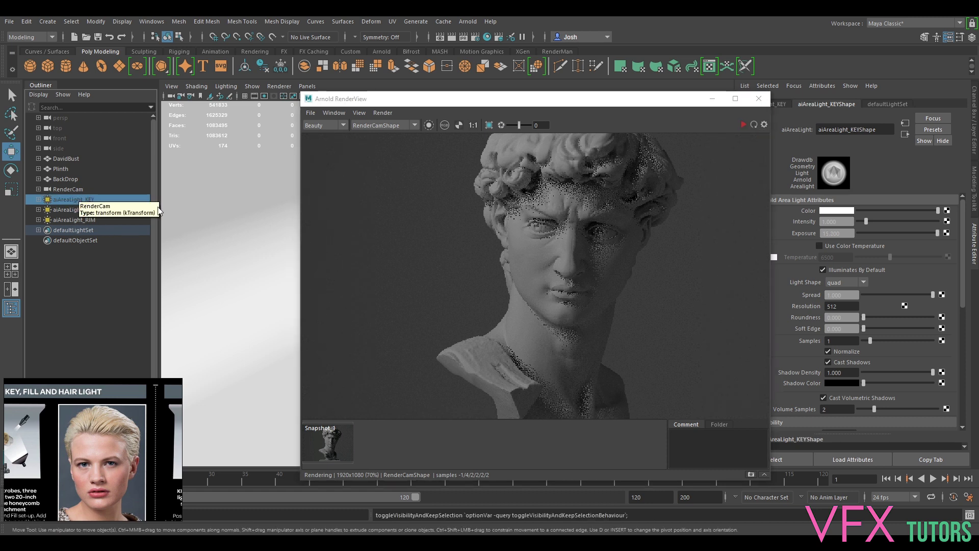
left_click(744, 126)
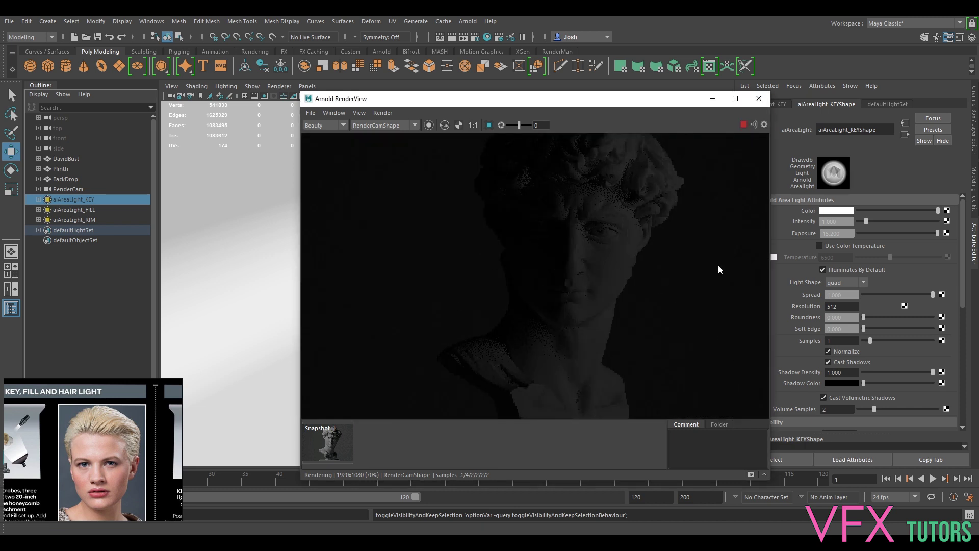
left_click_drag(542, 125, 519, 125)
left_click_drag(519, 125, 527, 129)
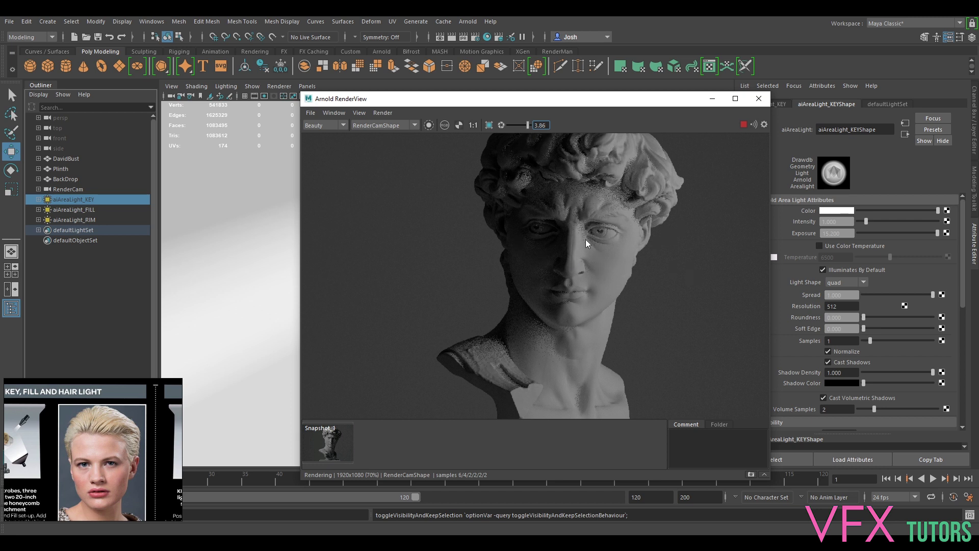
left_click_drag(523, 124, 528, 125)
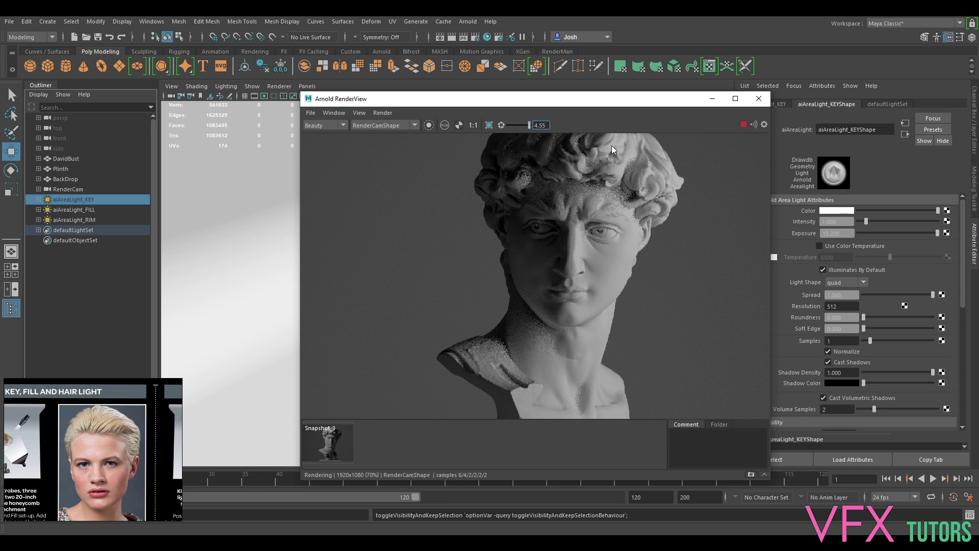
Step: Rotate the fill light toward the bust to about -219° in Y and rerun the live render
left_click_drag(685, 100, 891, 129)
middle_click_drag(460, 237, 396, 253, "alt")
left_click_drag(395, 282, 399, 306, "alt")
left_click_drag(444, 268, 492, 264, "alt")
left_click(446, 229)
key("e")
left_click_drag(455, 312, 428, 294)
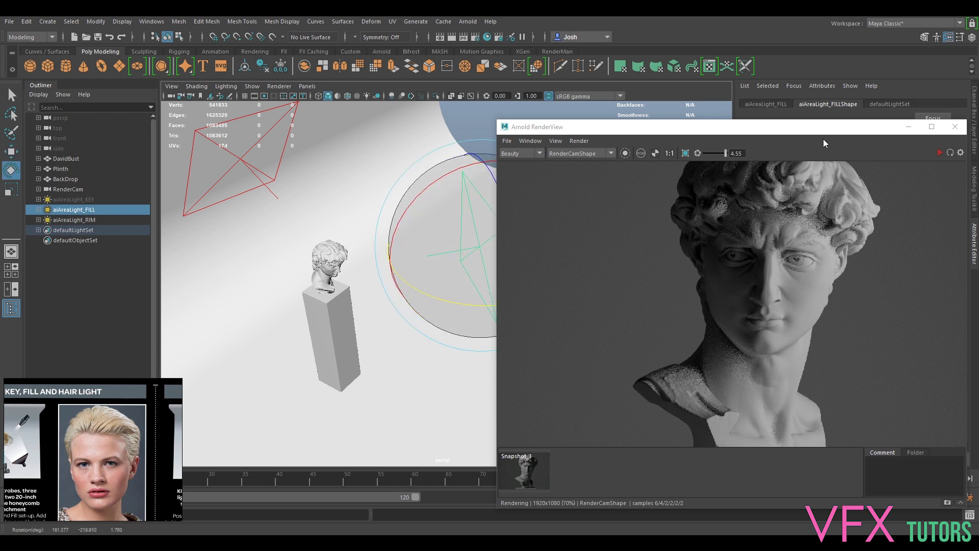
left_click_drag(816, 127, 749, 92)
left_click(873, 118)
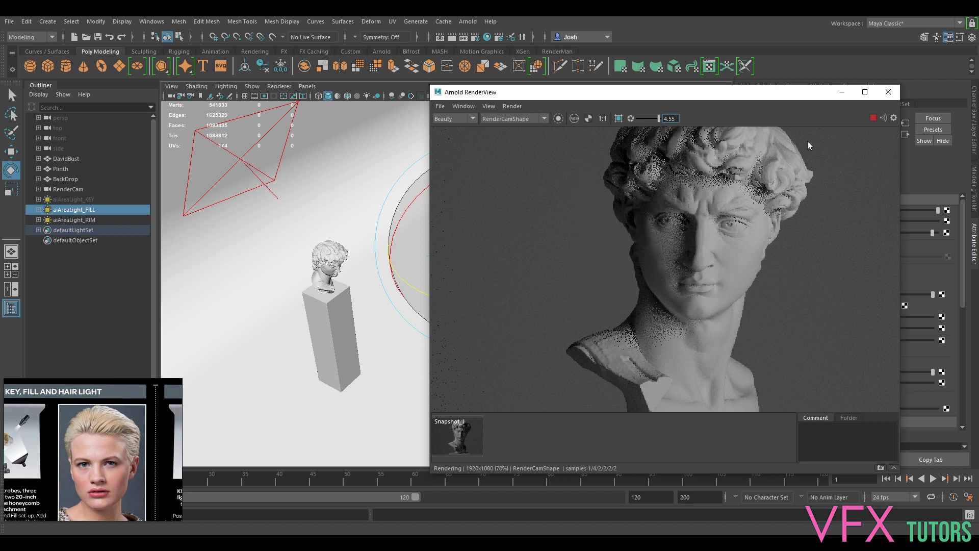
Step: Move the fill light to about X -154, Y 189, Z 115 cm and rotate it to about -222° in Y, rerunning the live render
left_click(876, 118)
key("w")
key("f")
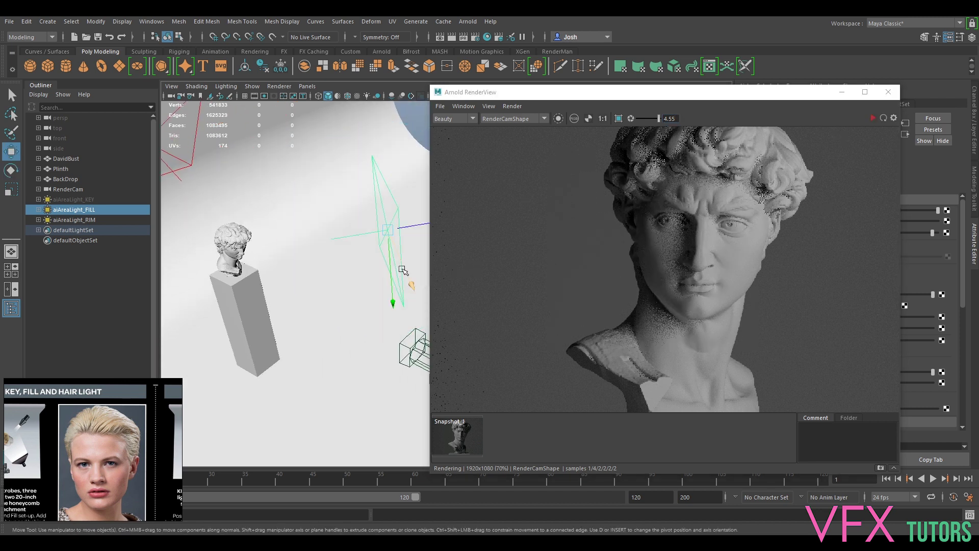
left_click_drag(393, 250, 397, 257)
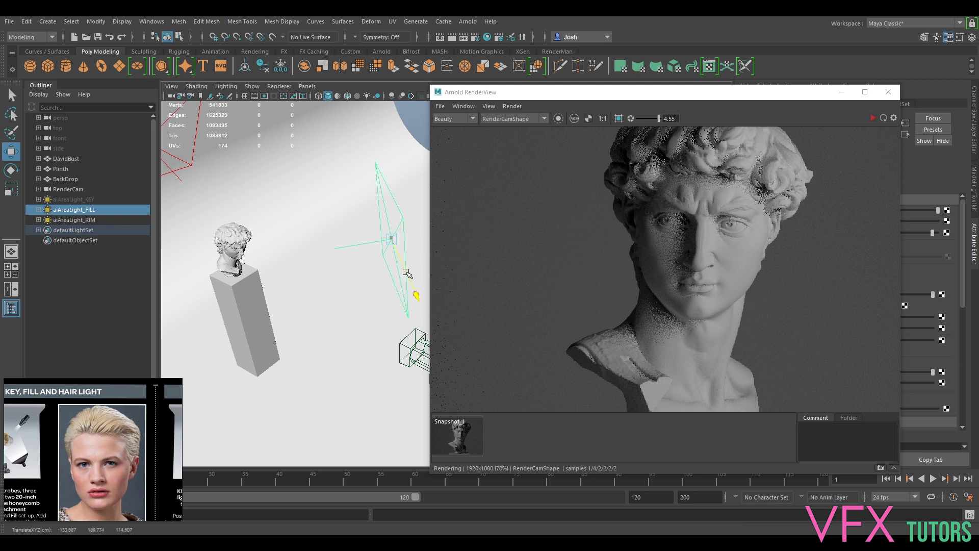
key("e")
left_click_drag(387, 302, 408, 309)
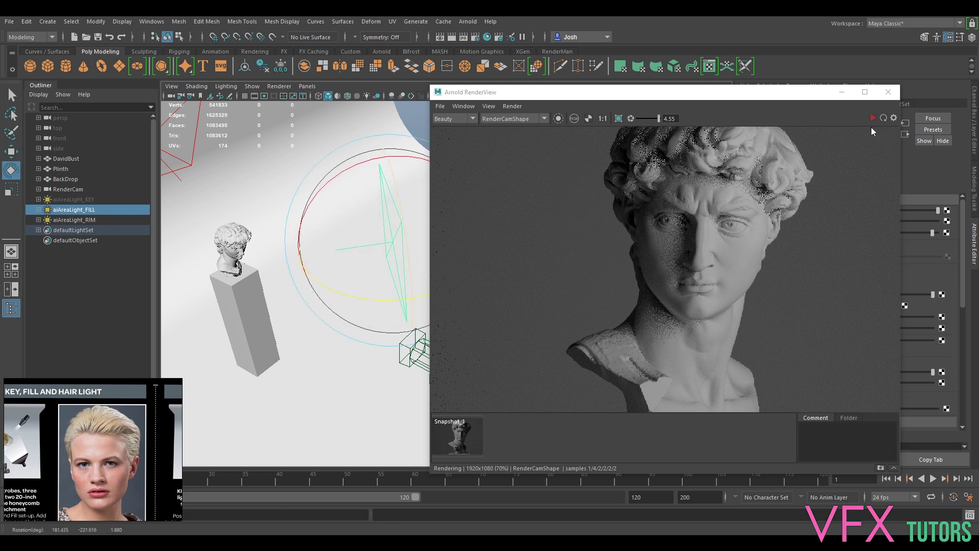
left_click(873, 119)
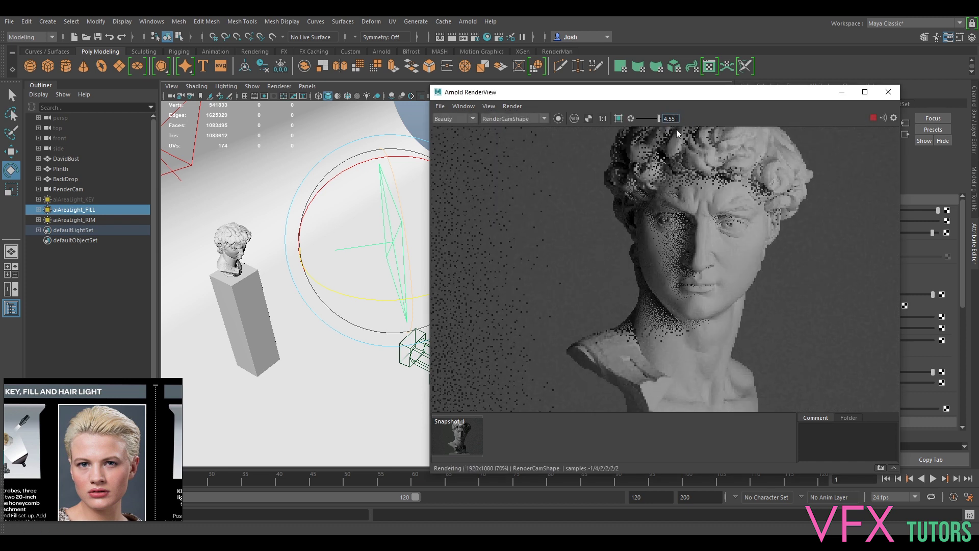
Step: Reset the render's display exposure to 0 and unhide the key light, restarting the live render
type("0")
key("Return")
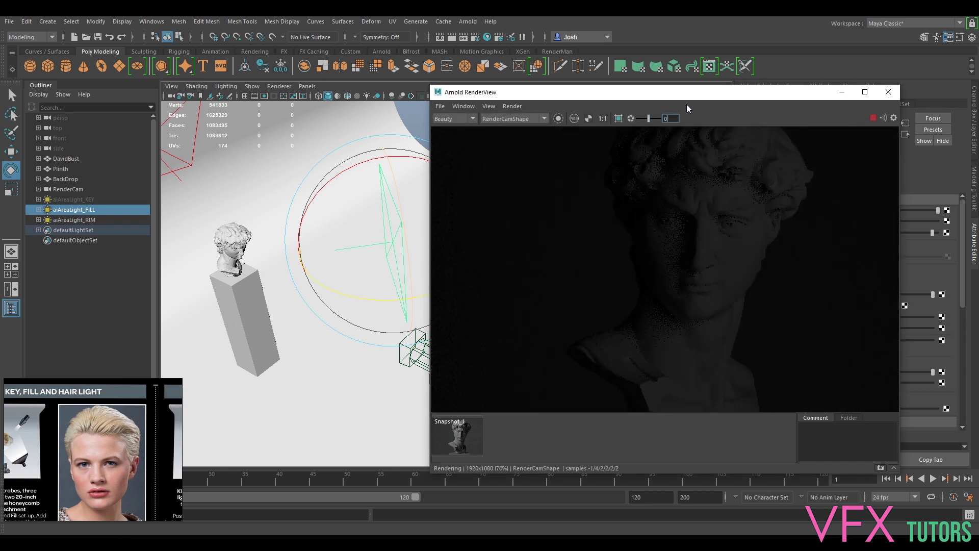
left_click(872, 118)
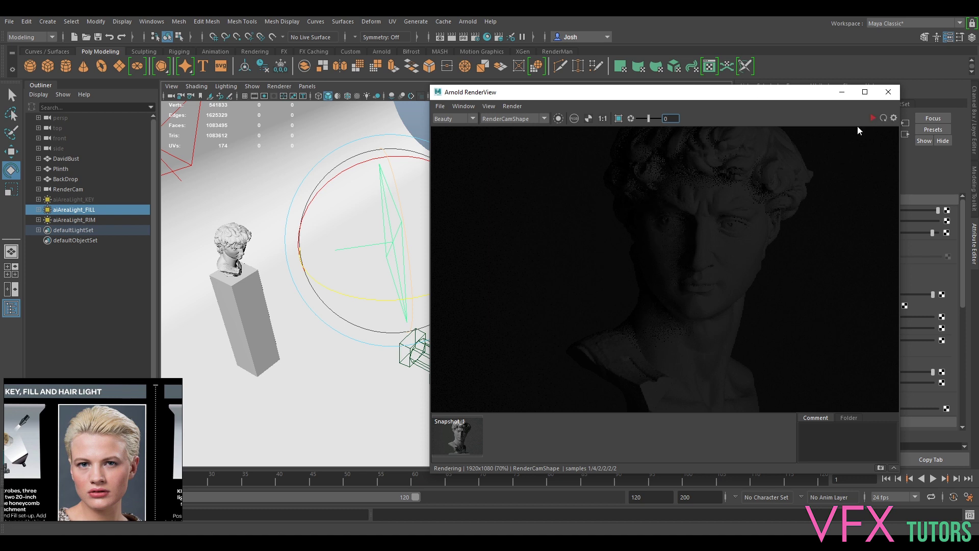
left_click(82, 199)
key("h")
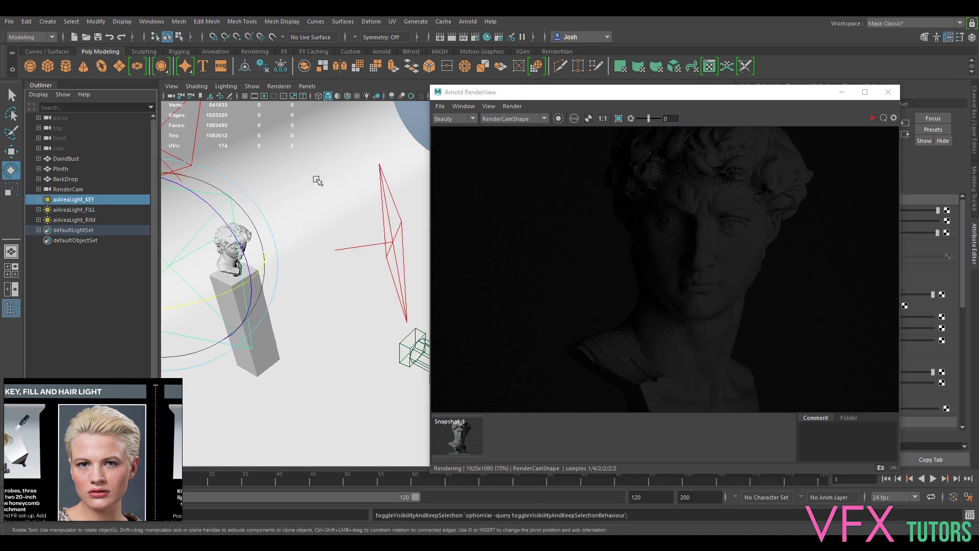
left_click(873, 118)
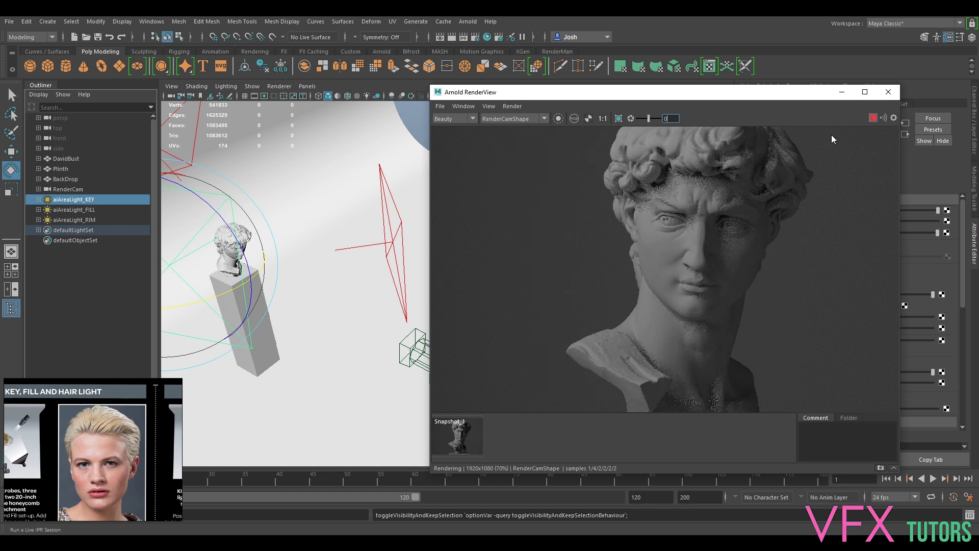
Step: Set the fill light's exposure to 12 and restart the live render
left_click(387, 246)
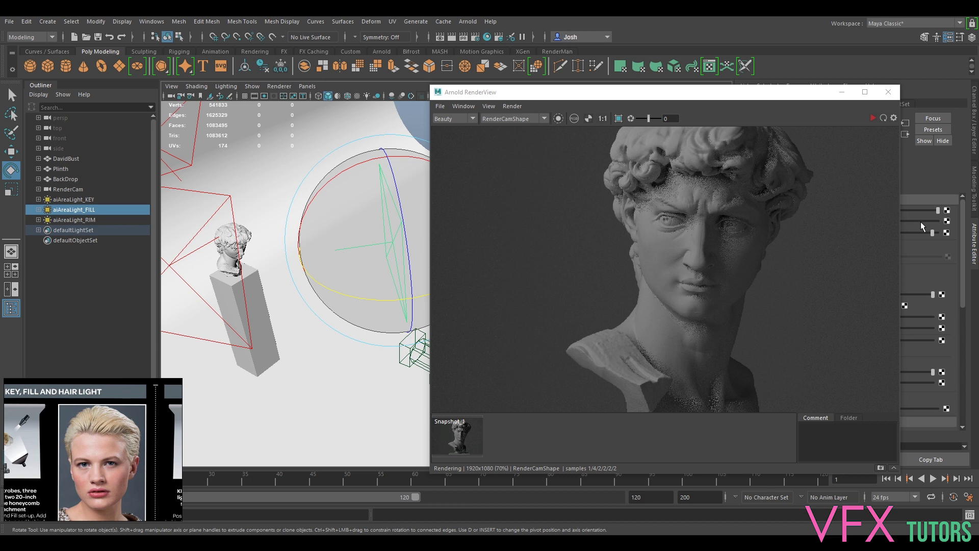
left_click_drag(809, 101, 720, 103)
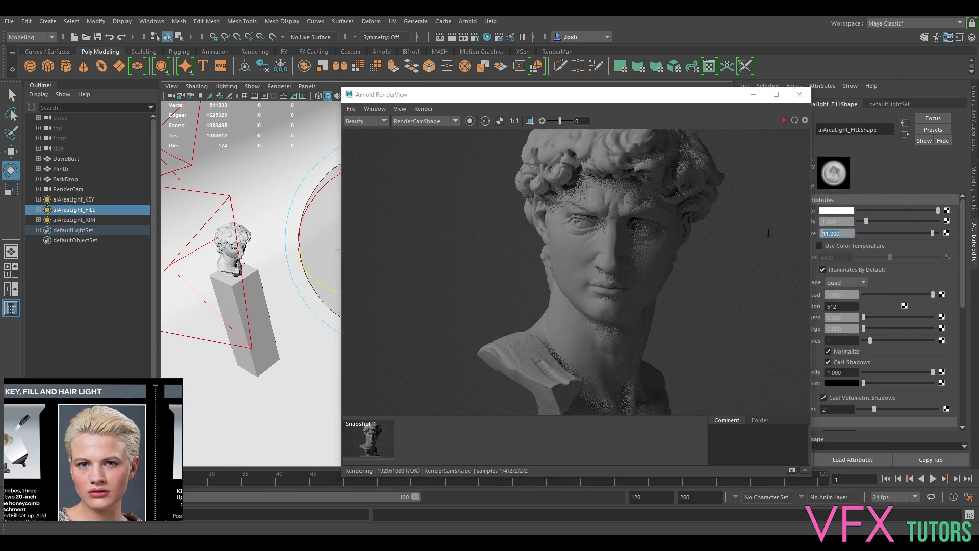
type("12")
key("Return")
left_click(784, 121)
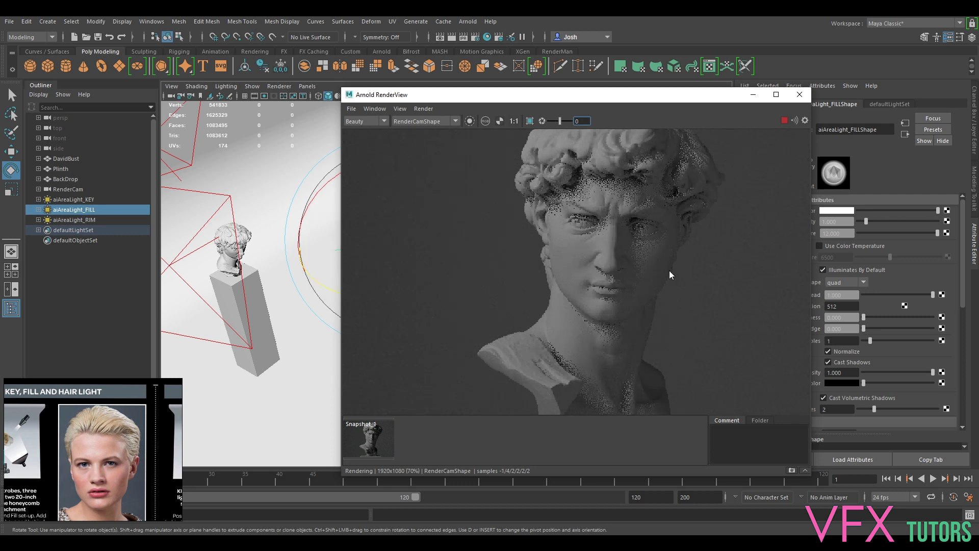
Step: Try fill light exposures of 13 and 13.5 in the live render, and stop the render
left_click(842, 234)
type("13")
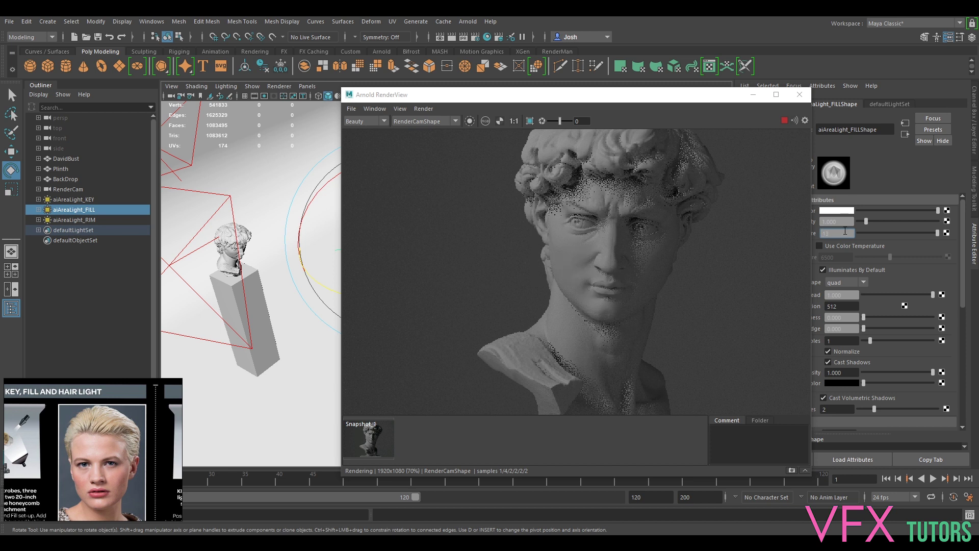
key("Return")
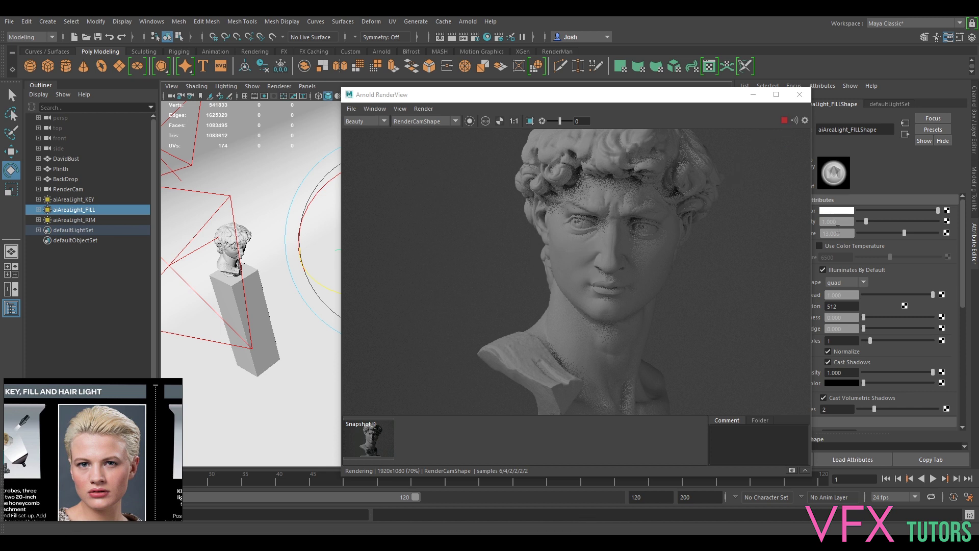
left_click_drag(846, 234, 772, 235)
type("13.5")
key("Return")
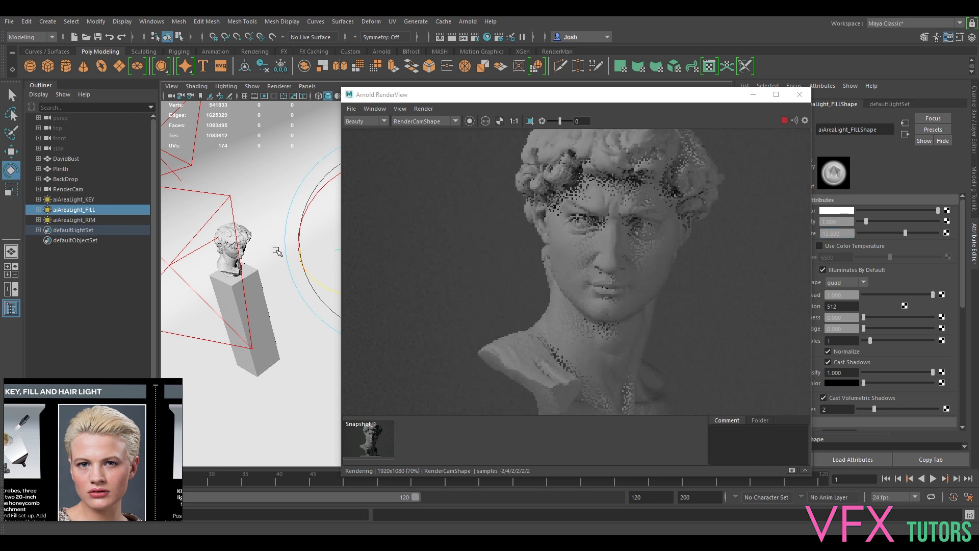
left_click(784, 120)
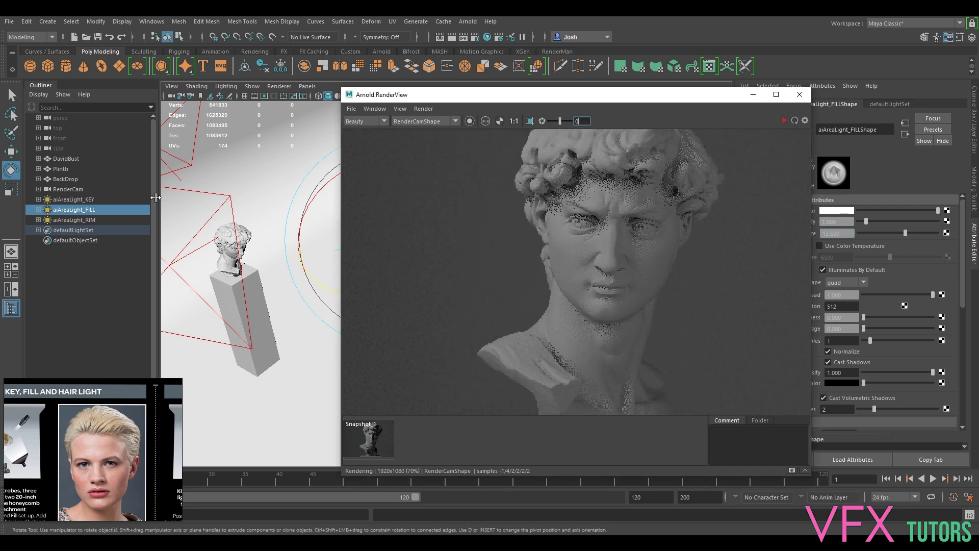
Step: Set the key light's exposure to 16 and rerun the live render
left_click(74, 200)
double_click(845, 233)
type("16")
key("Return")
left_click(782, 120)
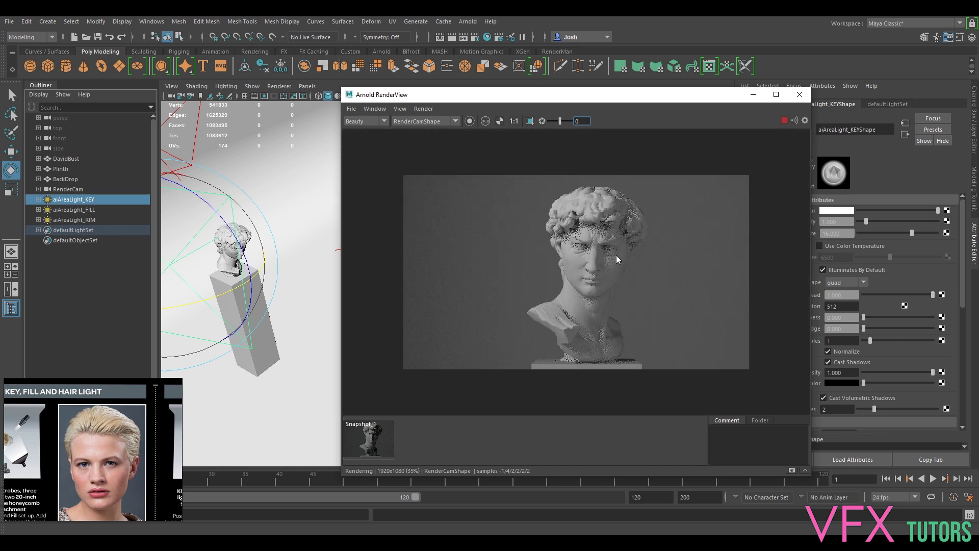
Step: Set the key light's exposure to 15.5 and rerun the live render
scroll(616, 254, "up", 2)
left_click(783, 121)
left_click_drag(855, 233, 707, 243)
type("15.5")
key("Return")
left_click(784, 121)
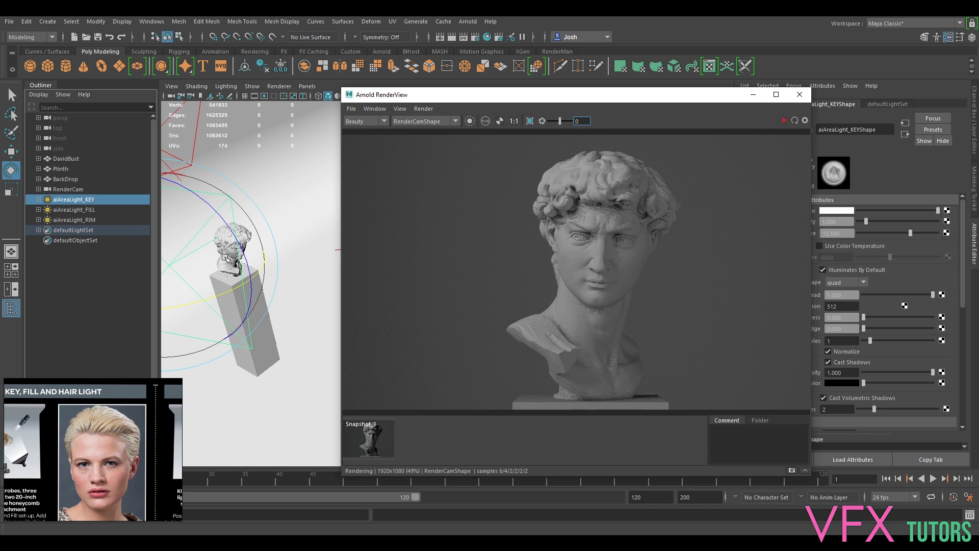
Step: Rotate the David bust together with the backdrop to about 206° in Y and restart the live render
left_click(305, 248)
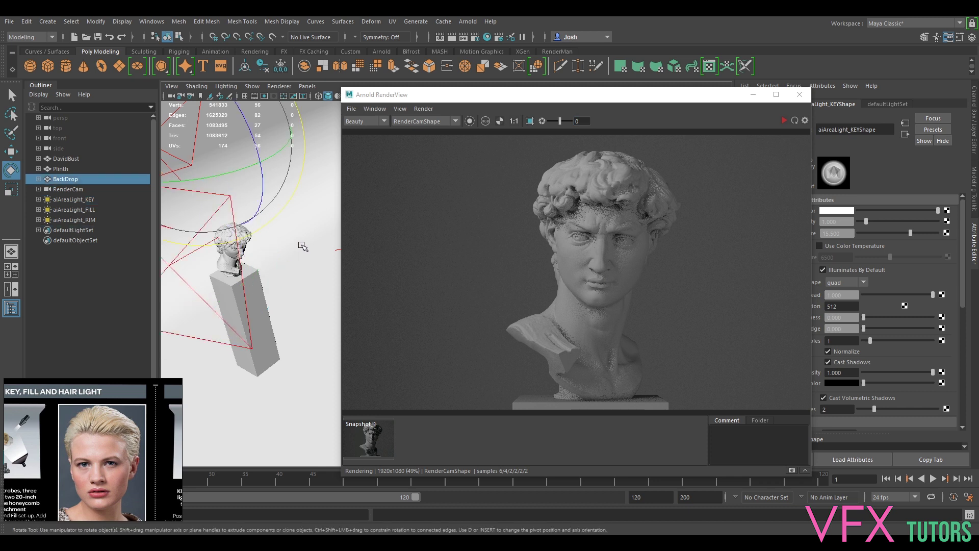
left_click(246, 251, "shift")
left_click_drag(269, 321, 285, 288)
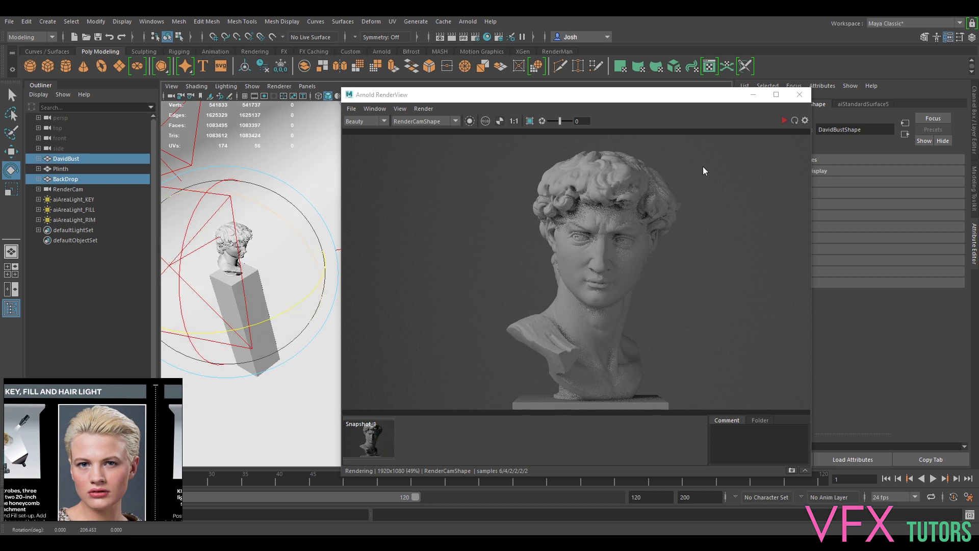
left_click(793, 120)
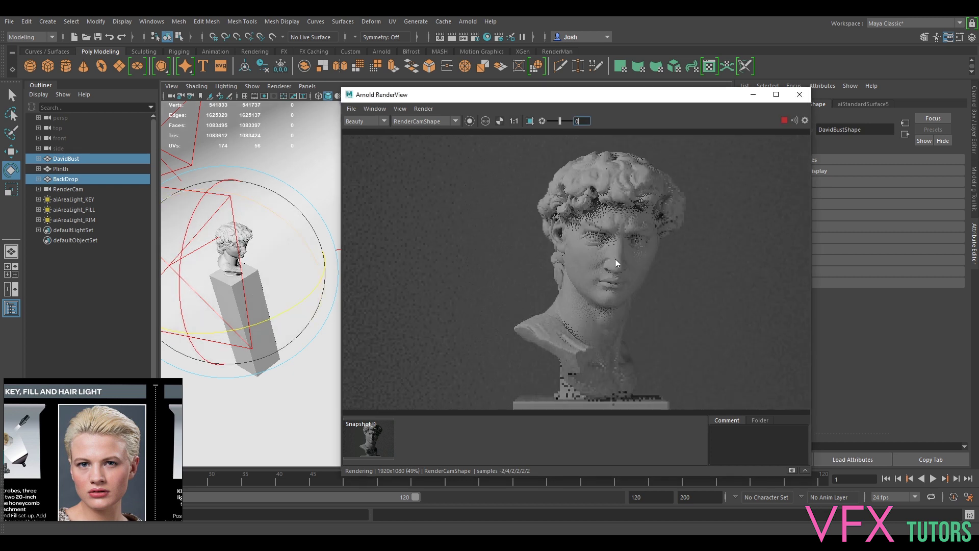
Step: Rotate the bust and backdrop slightly back in Y, rerun the live render and stop it
left_click(258, 322)
left_click(784, 122)
left_click_drag(265, 319, 262, 320)
left_click(785, 121)
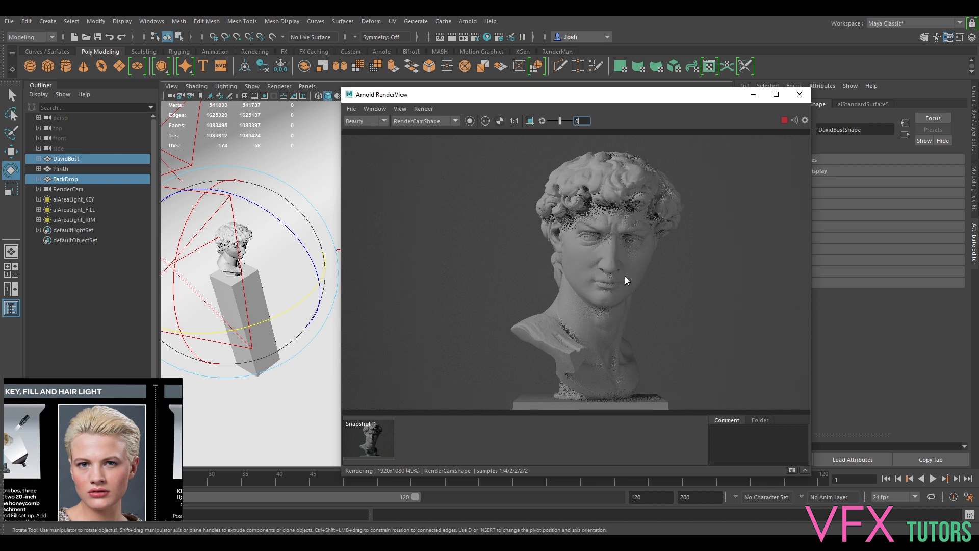
left_click(794, 120)
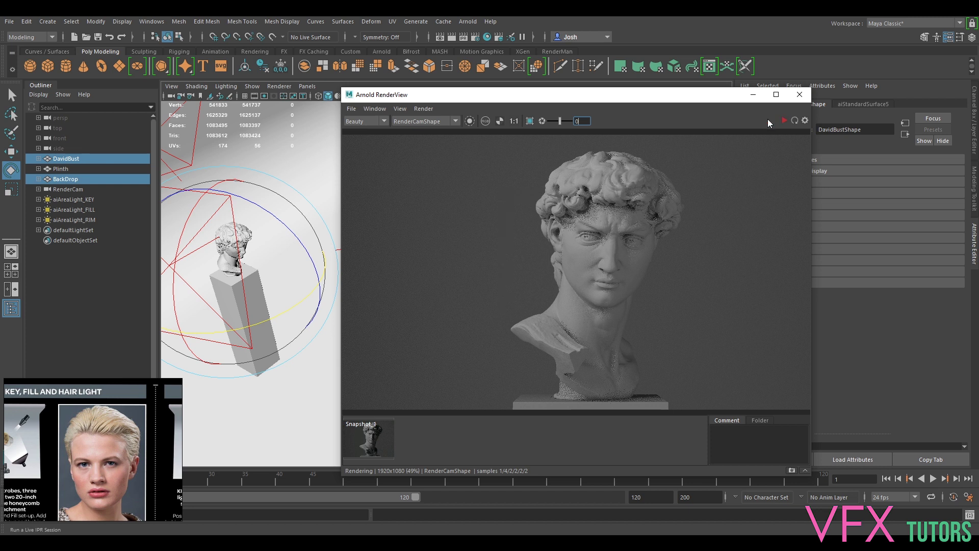
Step: Move the fill light to about X -169, Y 189, Z 101 cm and rotate it to about -225° in Y
left_click_drag(530, 95, 636, 125)
left_click(391, 259)
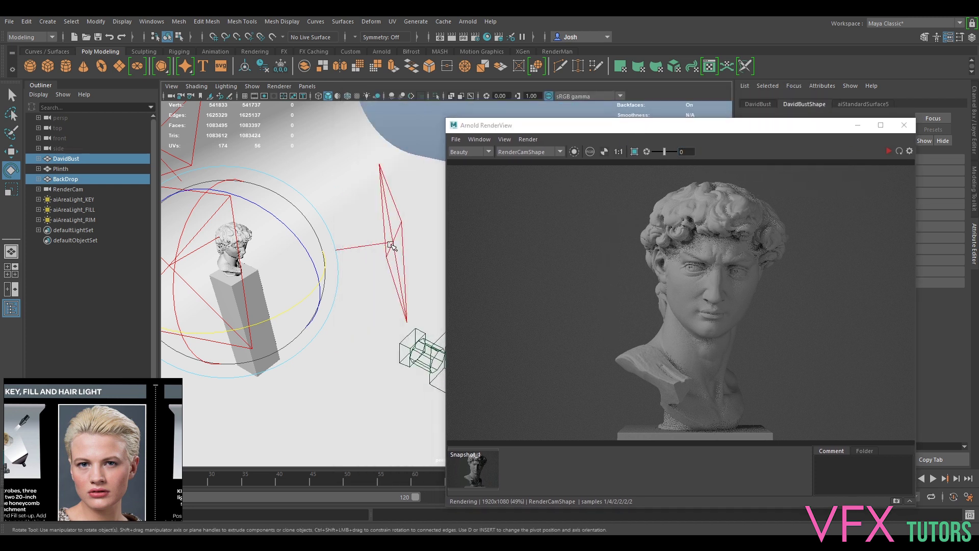
key("w")
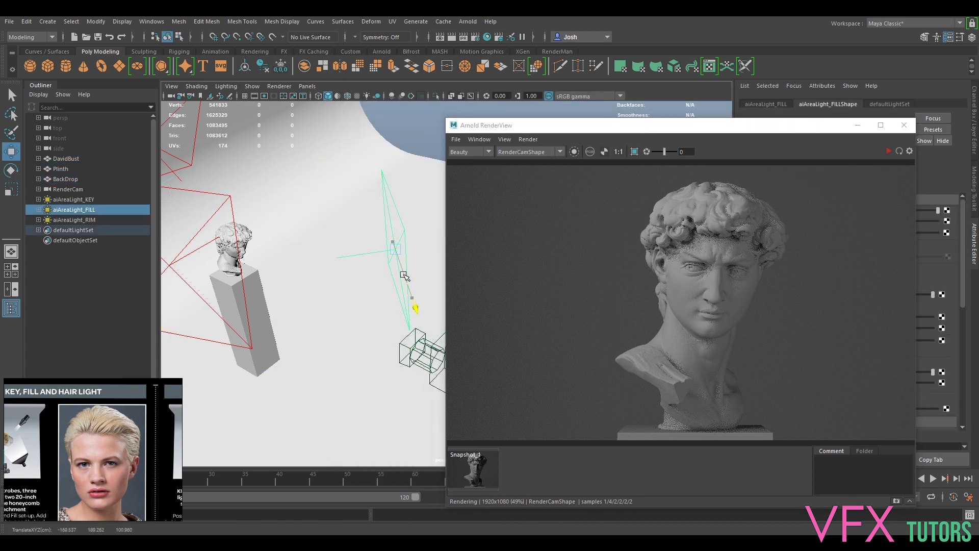
key("e")
left_click_drag(379, 311, 370, 310)
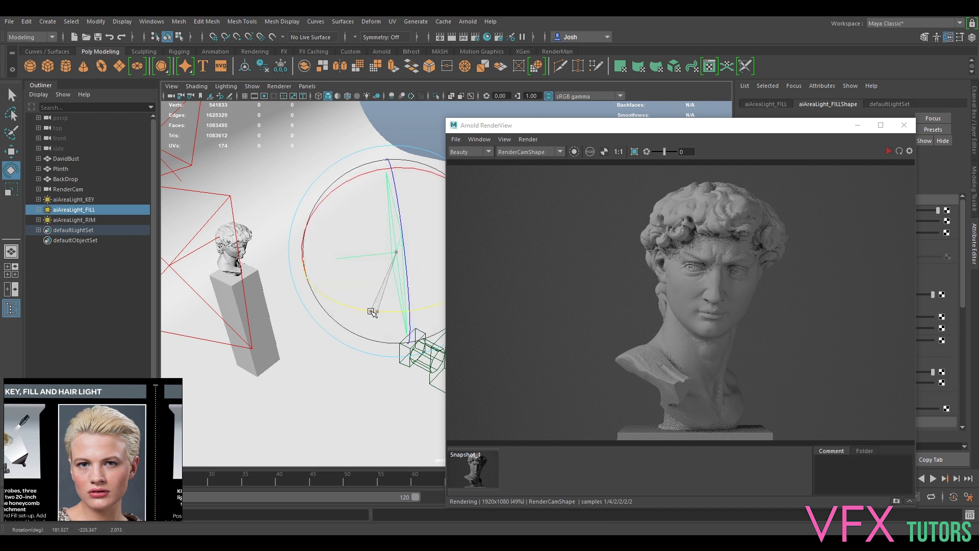
Step: Move the fill light closer to the bust, to about X -152, Y 189, Z 73 cm, checking the live render
key("w")
left_click_drag(411, 249, 408, 250)
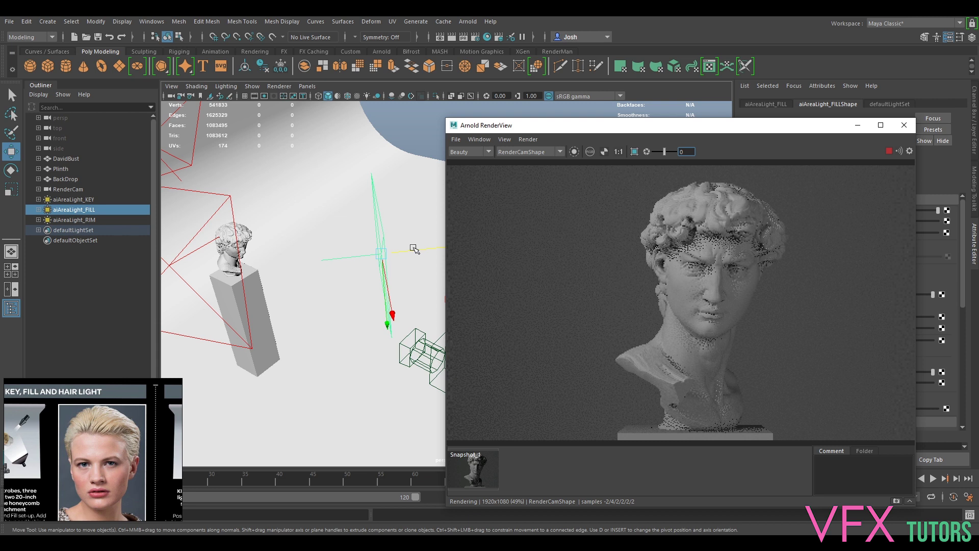
left_click(371, 257)
left_click_drag(372, 257, 383, 255)
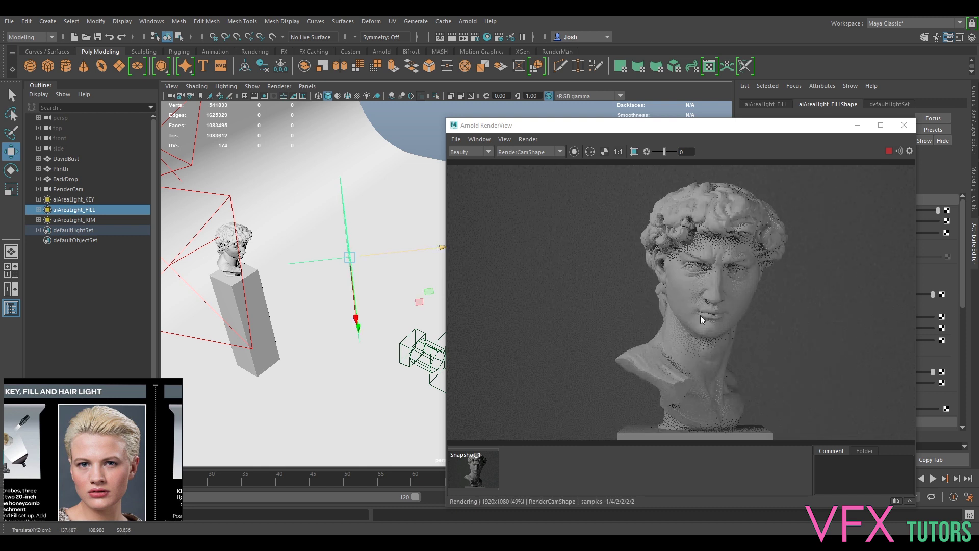
scroll(784, 286, "up", 2)
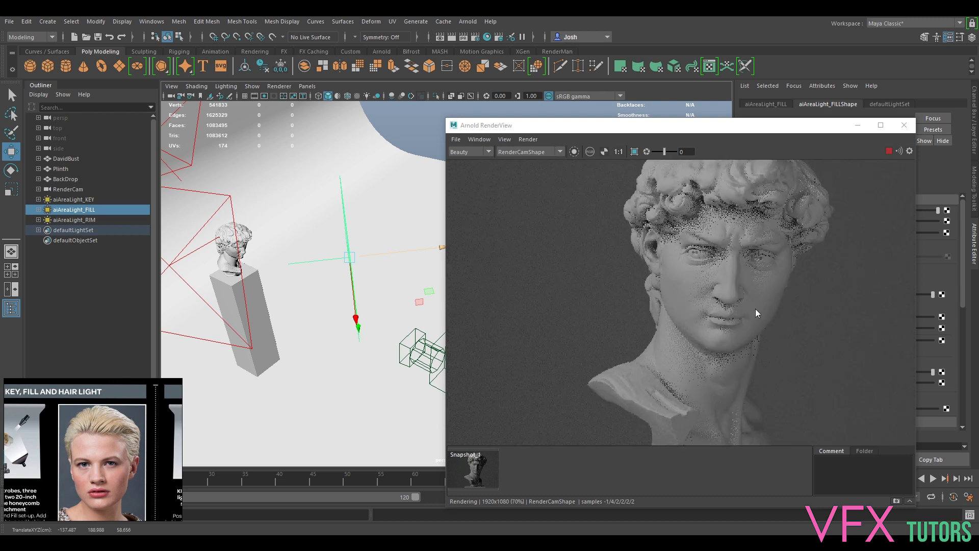
left_click_drag(395, 252, 415, 256)
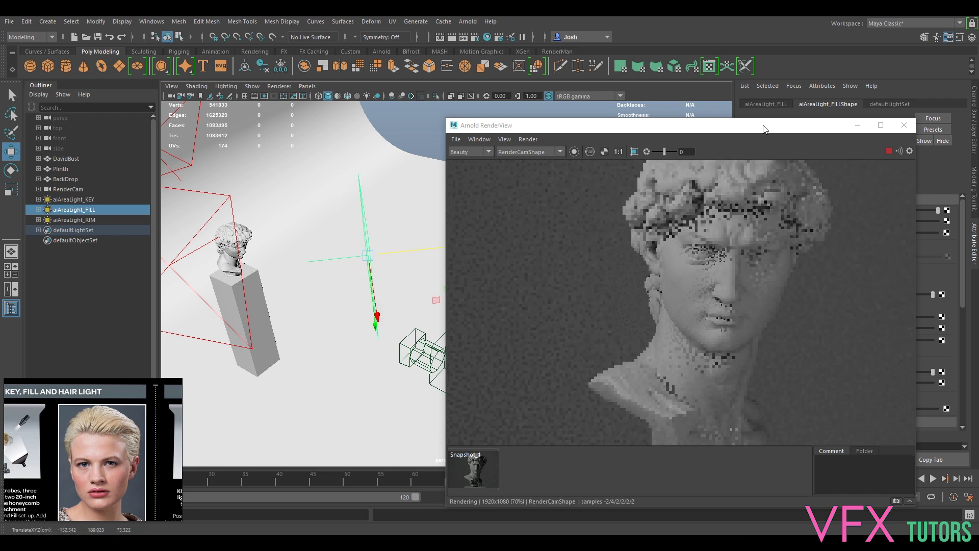
Step: Set the fill light's exposure to 13.2 with the live render running
left_click_drag(764, 129, 647, 98)
double_click(832, 232)
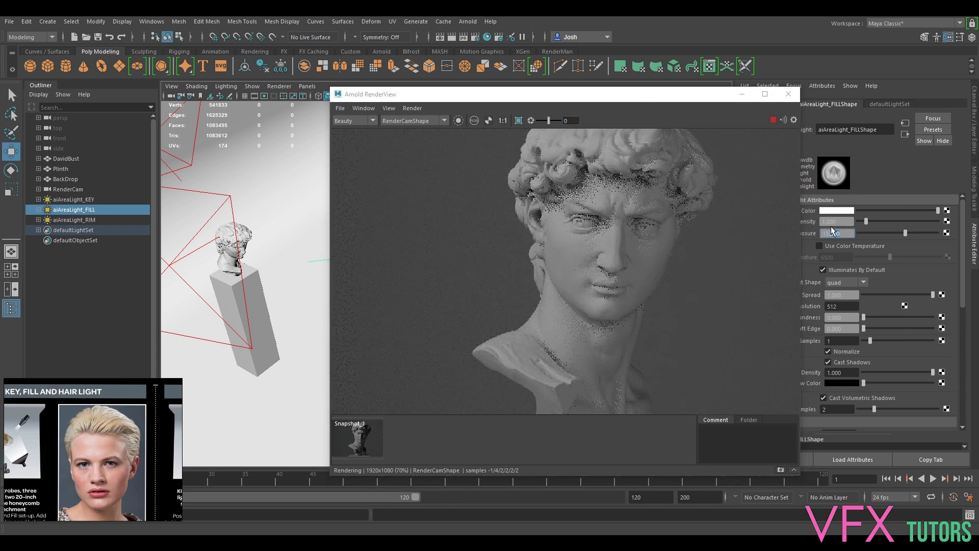
type("2")
key("Return")
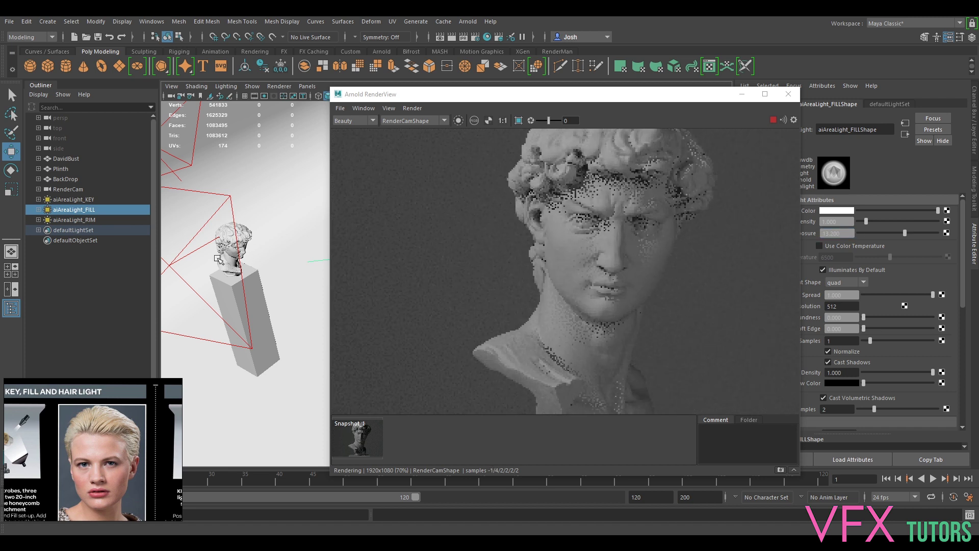
Step: Reduce the key light's spread to about 0.67, comparing settings in the live render
left_click(172, 261)
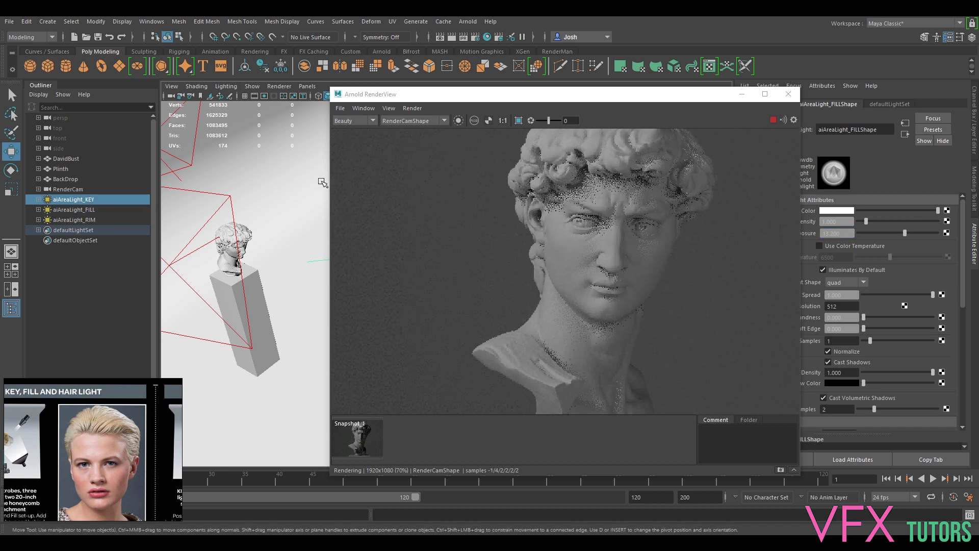
left_click(773, 120)
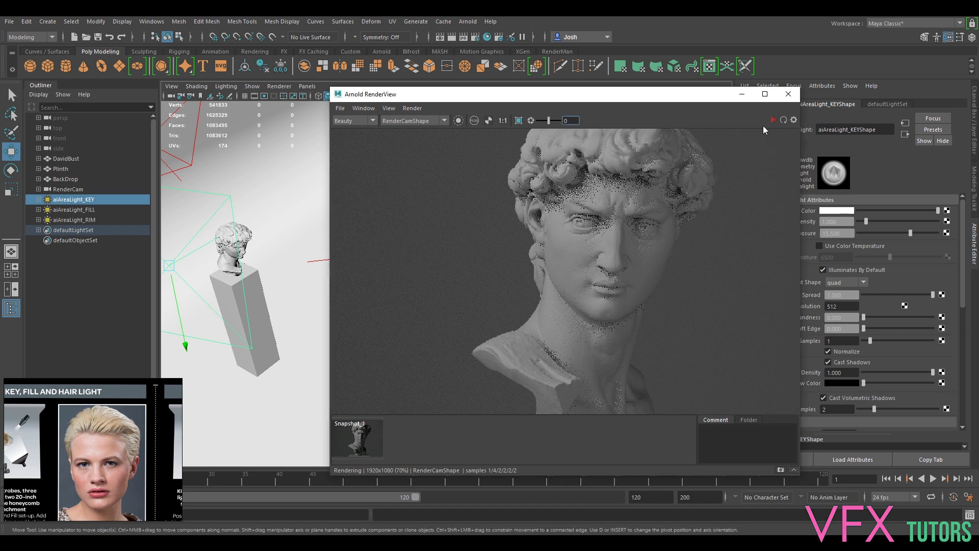
left_click_drag(933, 295, 901, 298)
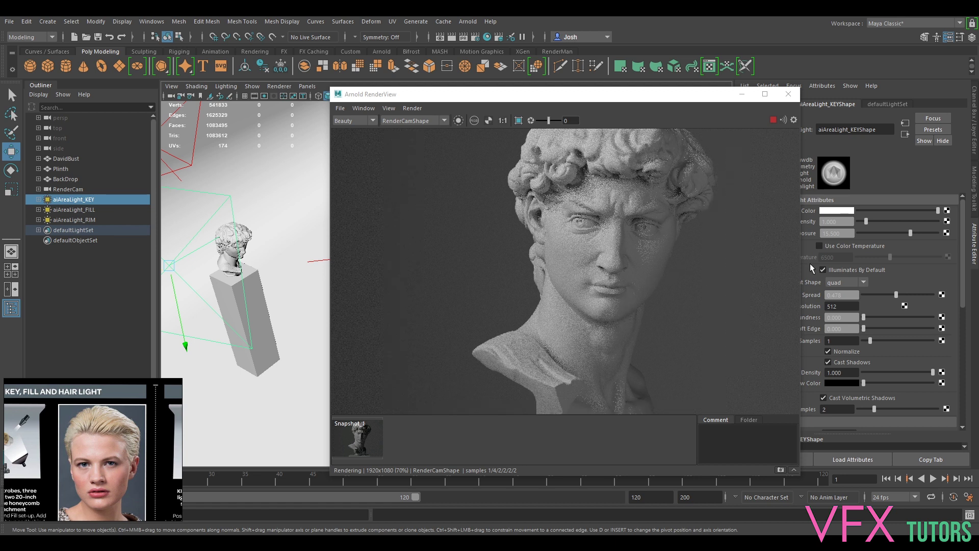
left_click_drag(896, 294, 902, 294)
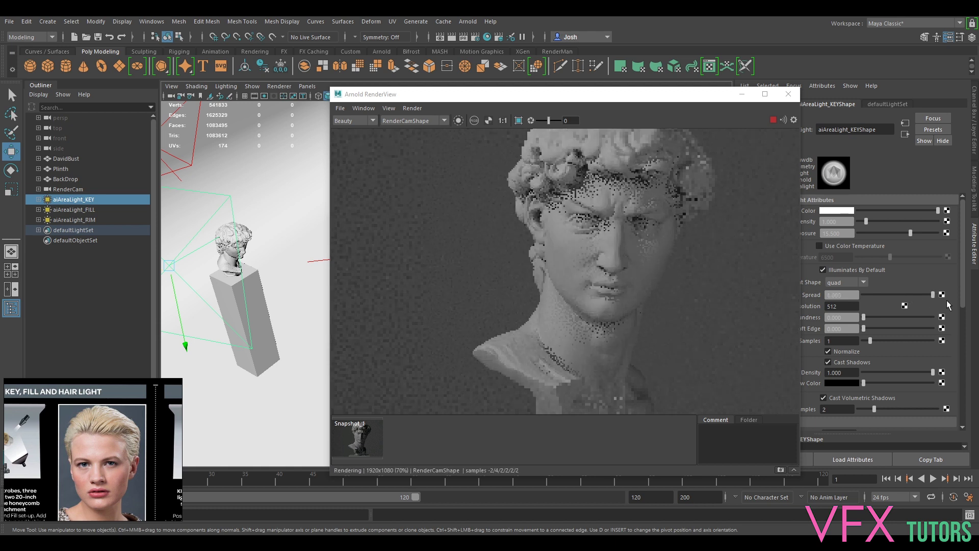
left_click(917, 295)
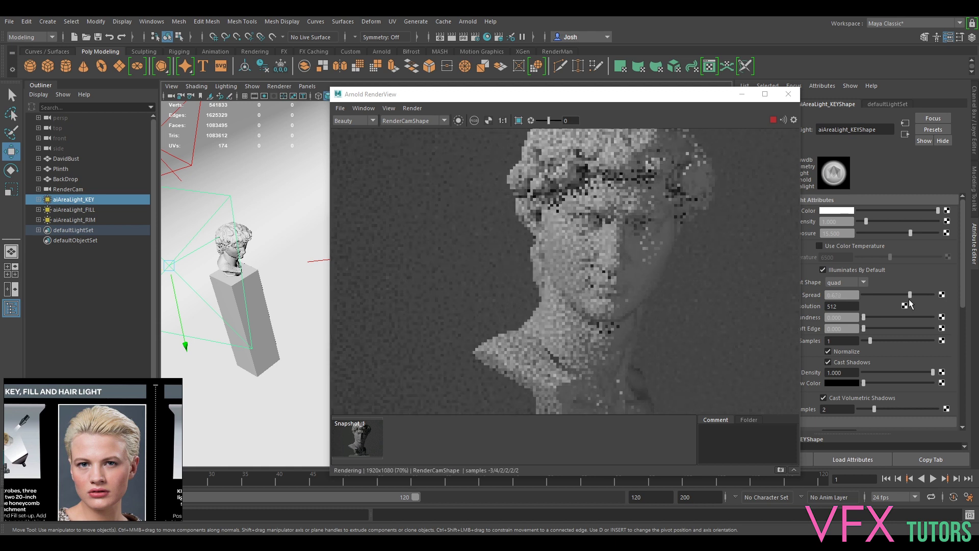
left_click_drag(917, 295, 905, 295)
Step: Set the fill light's exposure to 14 with the live render running
left_click(321, 261)
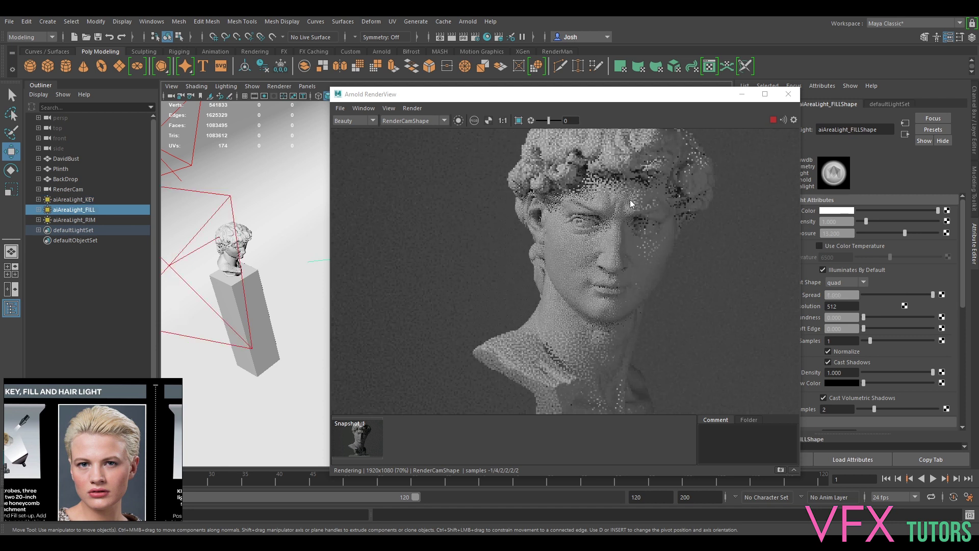
left_click(845, 232)
type("14")
key("Return")
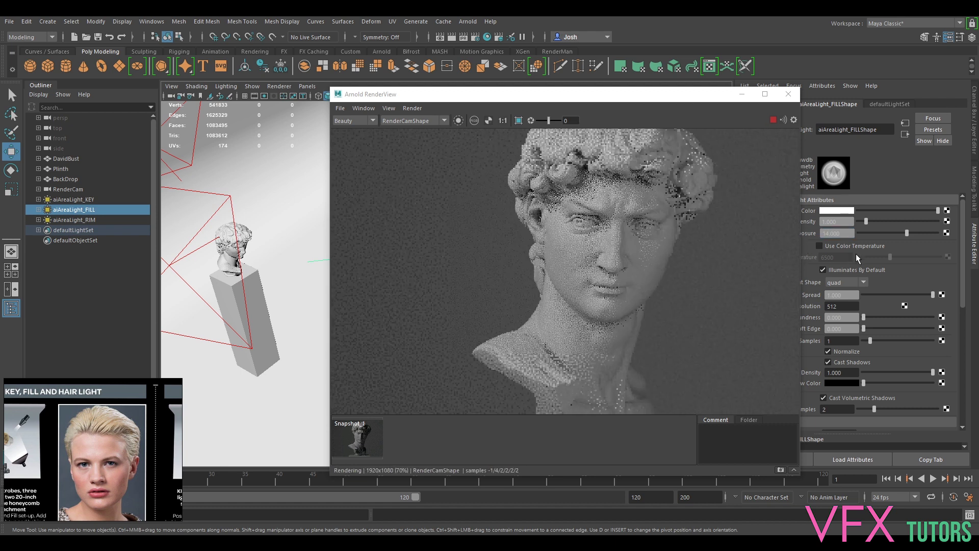
Step: Reduce the fill light's spread to about 0.7, check the whole bust in the live render and stop it
left_click_drag(928, 293, 905, 296)
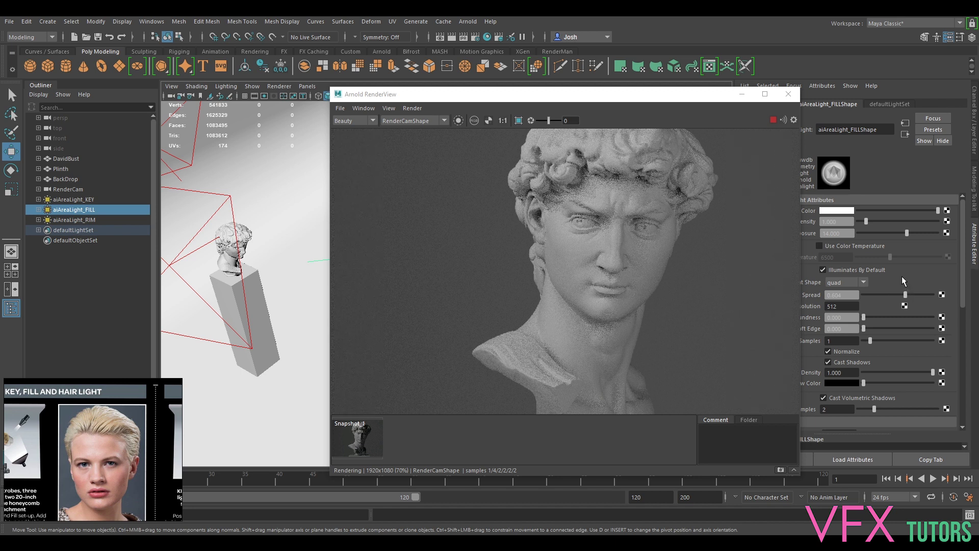
left_click_drag(905, 296, 912, 296)
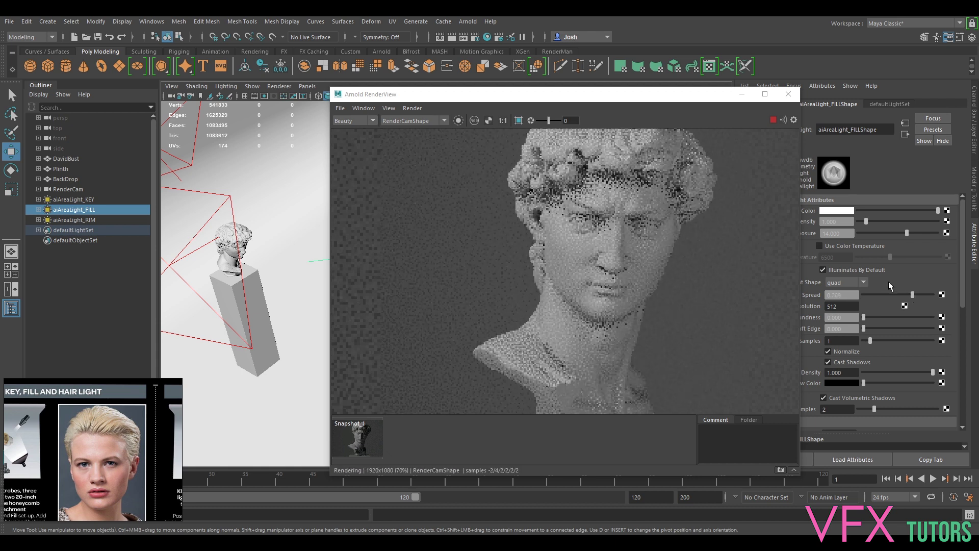
scroll(642, 173, "down", 2)
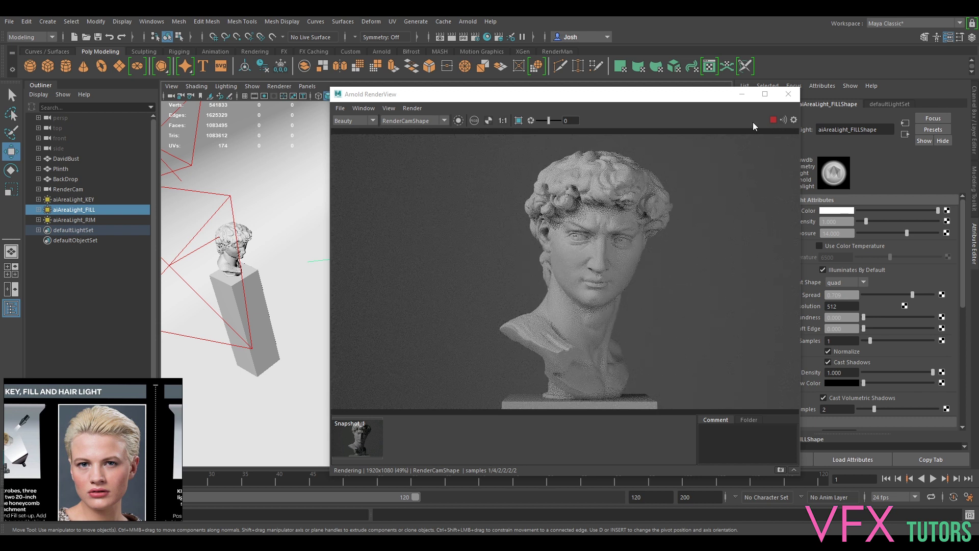
left_click(768, 126)
left_click(772, 121)
Step: Hide the key and fill lights so that only the rim light illuminates the bust
left_click(99, 448)
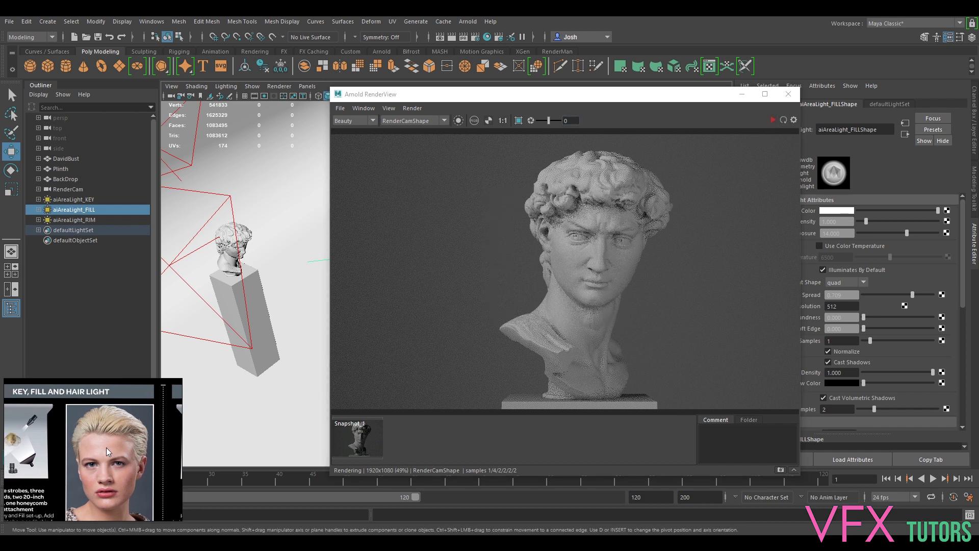
left_click(84, 199, "ctrl")
key("h")
Step: Set the rim light's exposure to 15, run the live render to check it, and stop the render
left_click(97, 220)
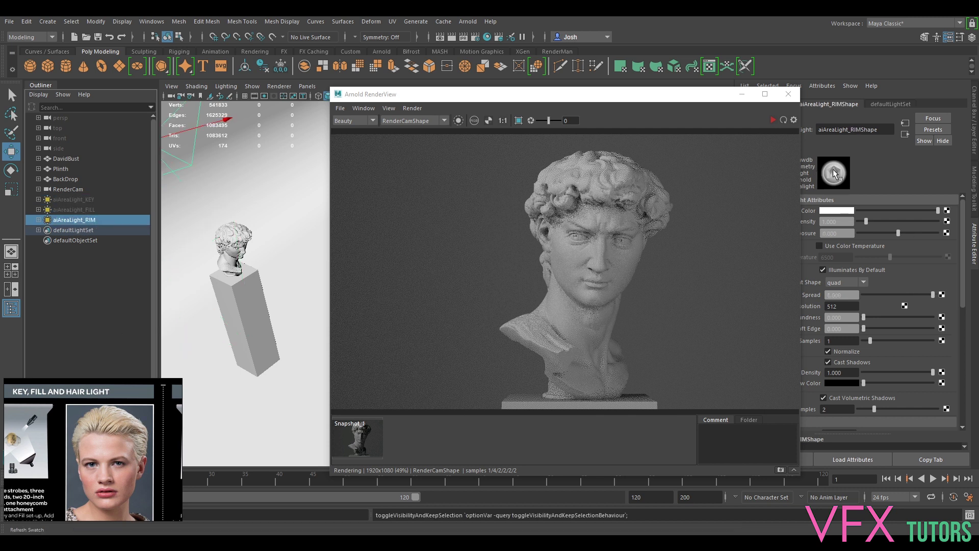
type("15")
key("Return")
left_click(773, 120)
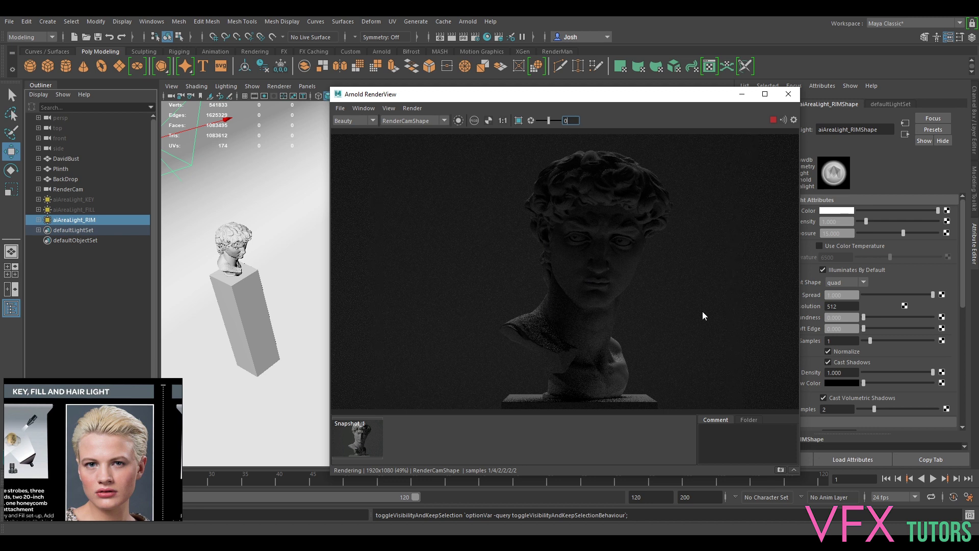
left_click_drag(605, 96, 640, 103)
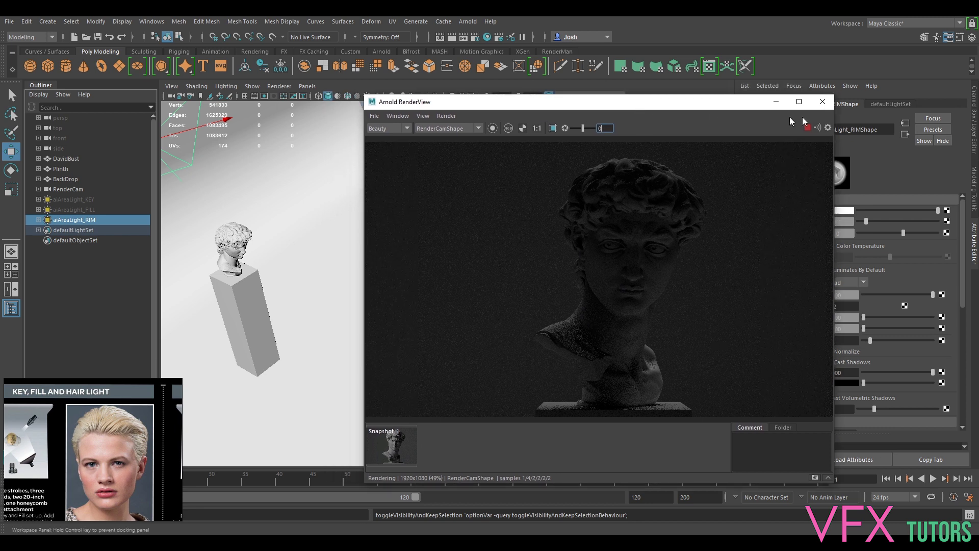
left_click(806, 127)
middle_click_drag(262, 181, 327, 174, "alt")
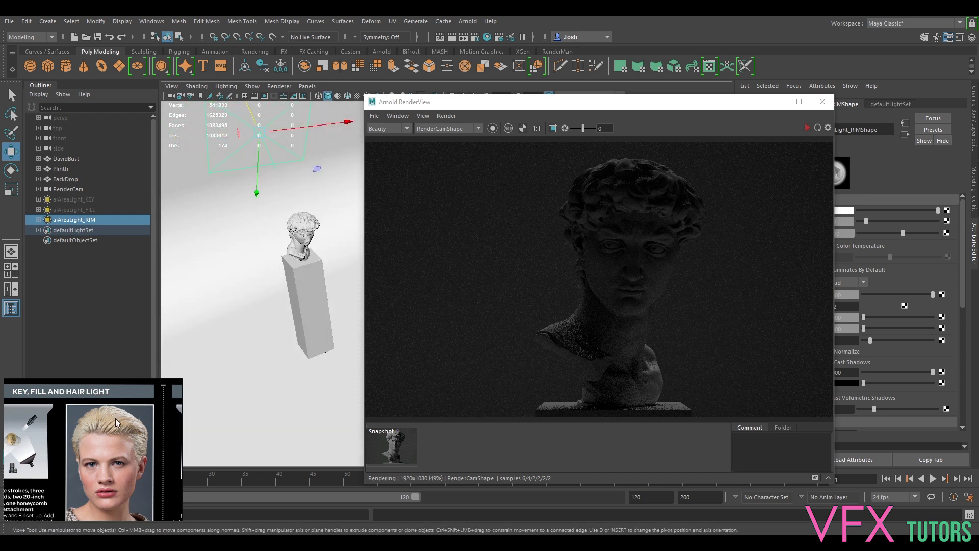
Step: Move the rim light across above the bust and rotate its aim, checking each change in the live render
left_click_drag(284, 125, 311, 134)
left_click(807, 127)
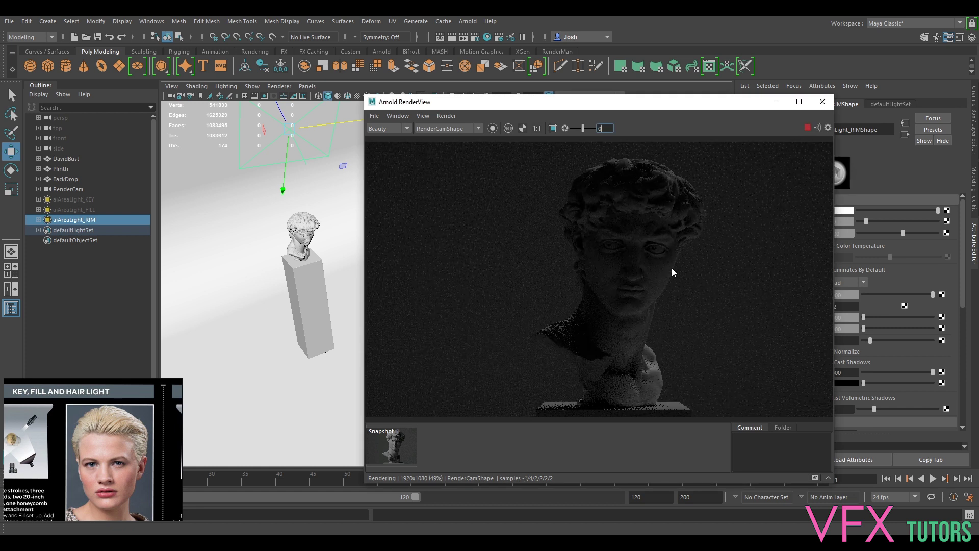
type("e")
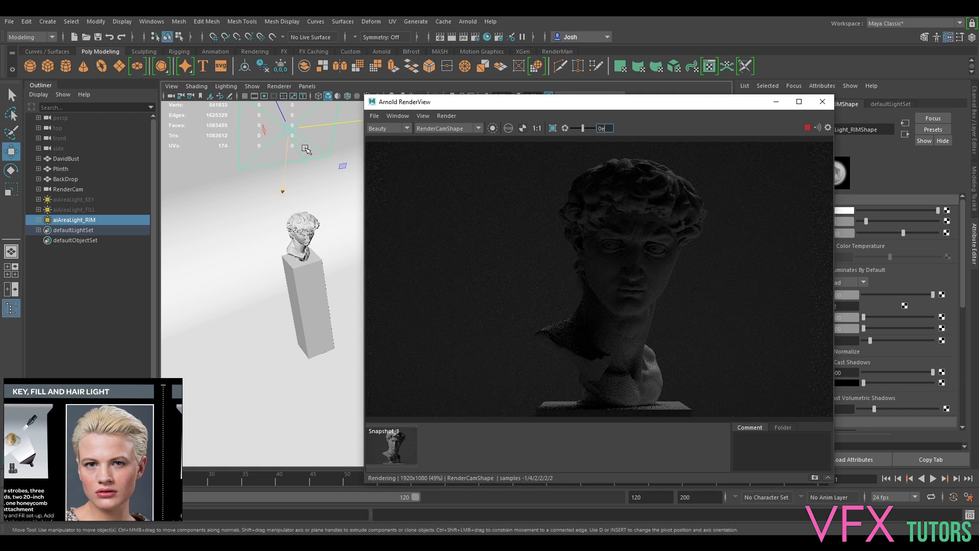
left_click(302, 154)
key("e")
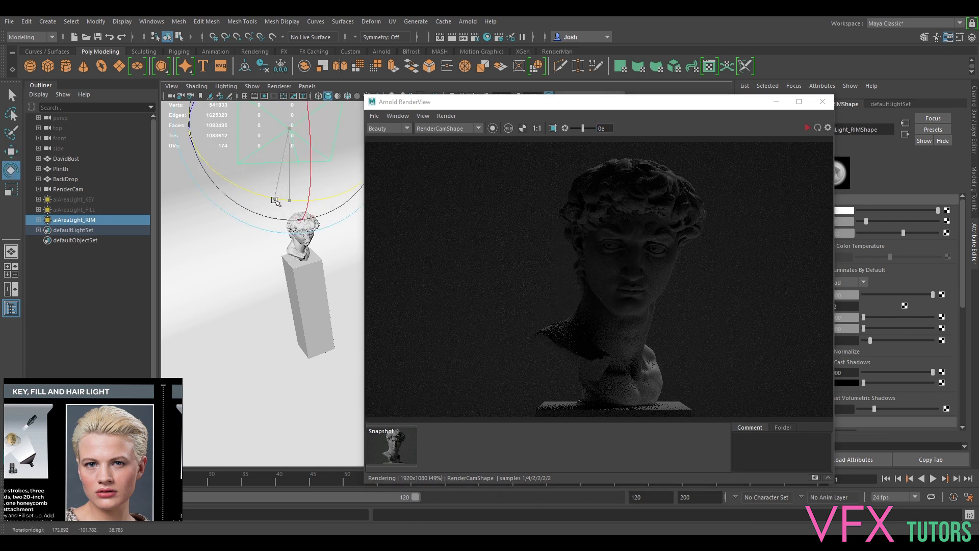
left_click(805, 126)
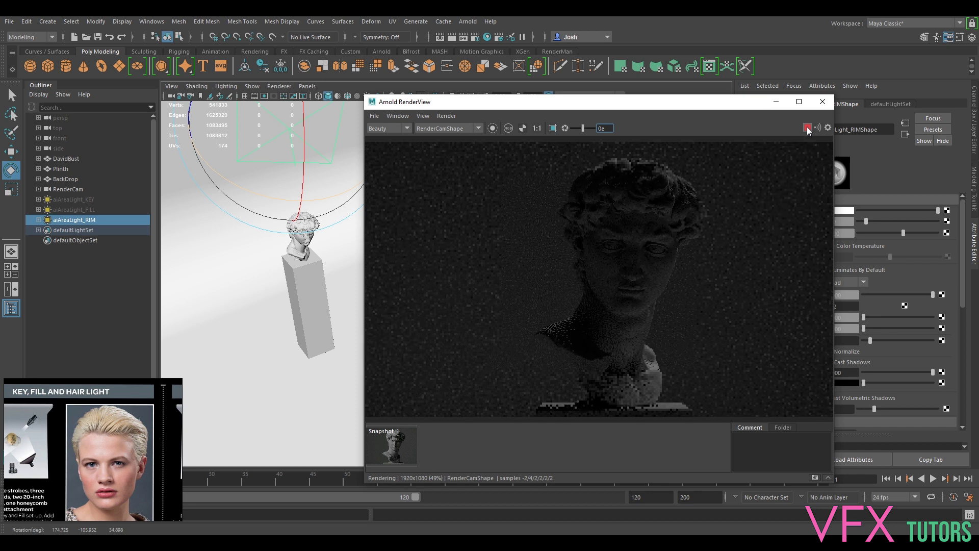
left_click(806, 128)
Step: Try a rim light spread of about 0.7 and the maximum exposure in the live render, and undo the exposure change
left_click_drag(682, 106, 598, 118)
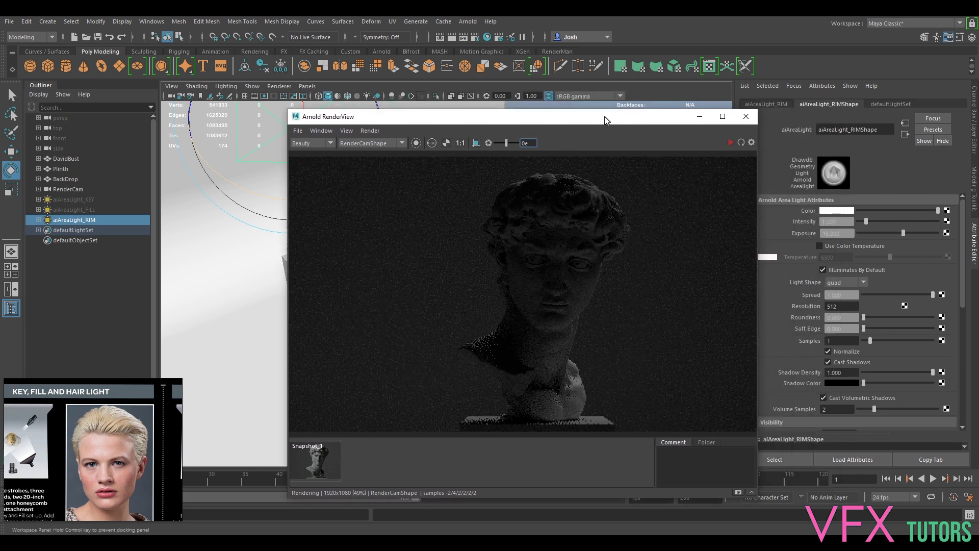
left_click(912, 294)
left_click(721, 140)
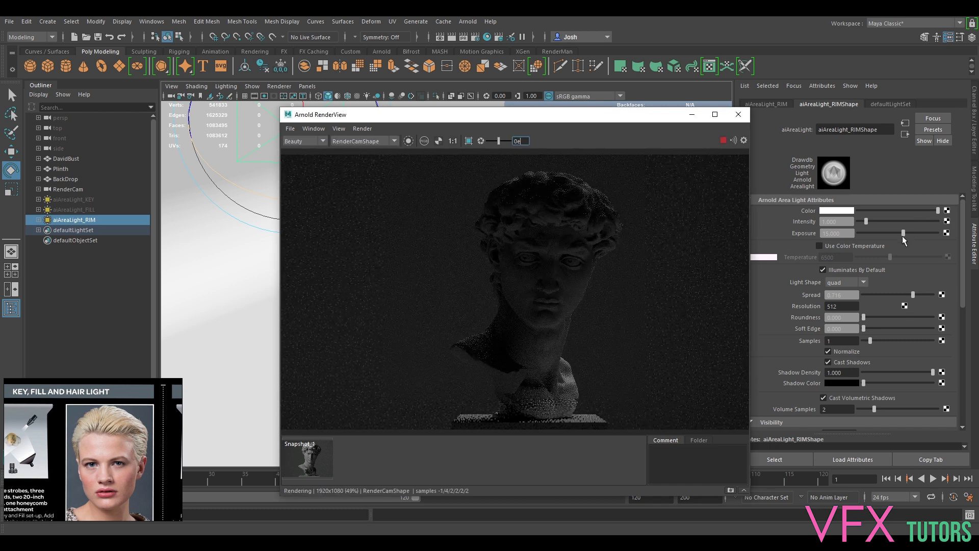
left_click_drag(902, 234, 949, 241)
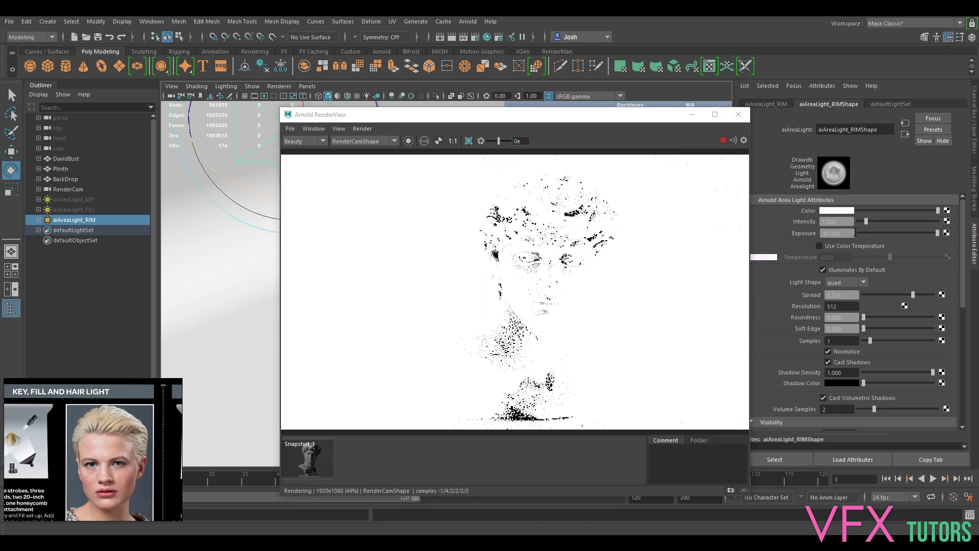
key("ctrl+z")
Step: Compare wide and narrow rim light spreads in the live render, set the spread to about 0.96 and stop the render
left_click_drag(912, 292, 942, 298)
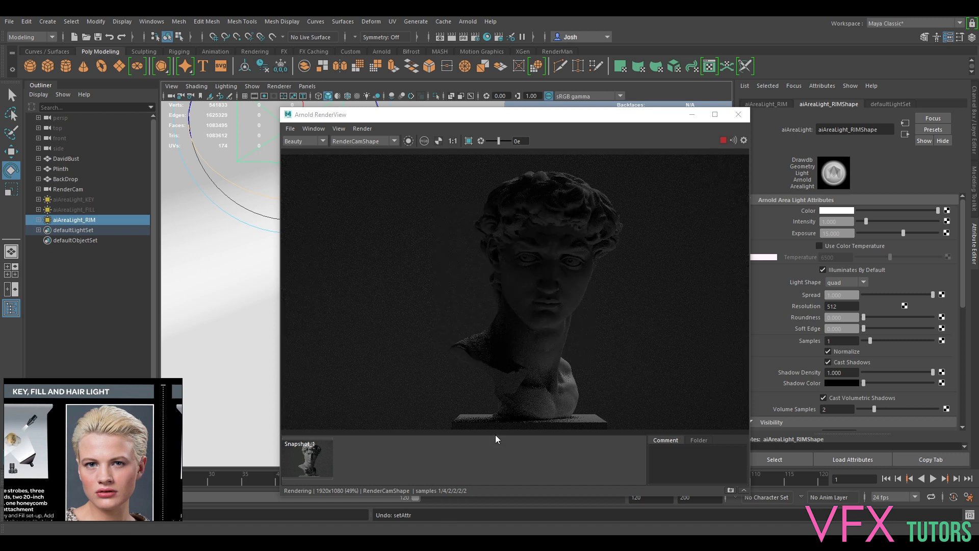
left_click_drag(935, 295, 898, 298)
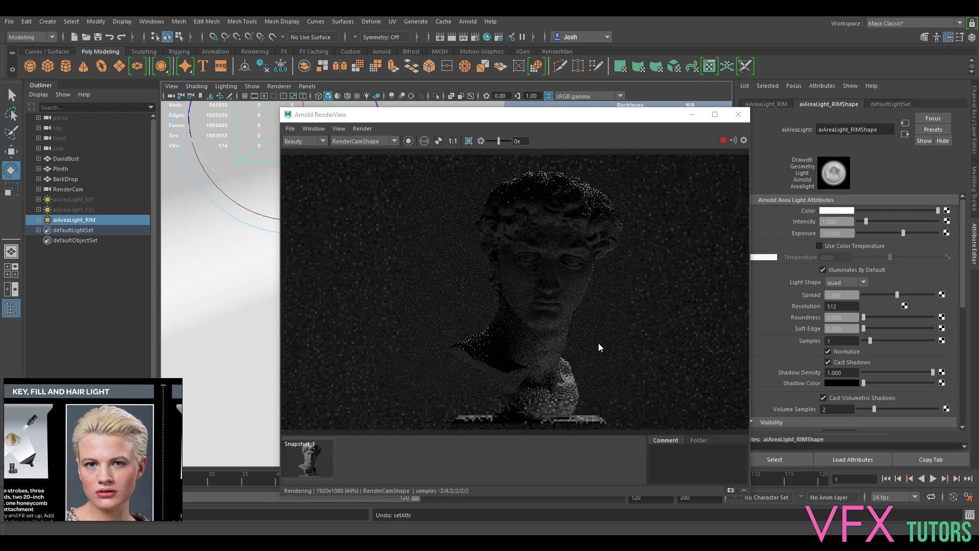
left_click_drag(898, 295, 889, 296)
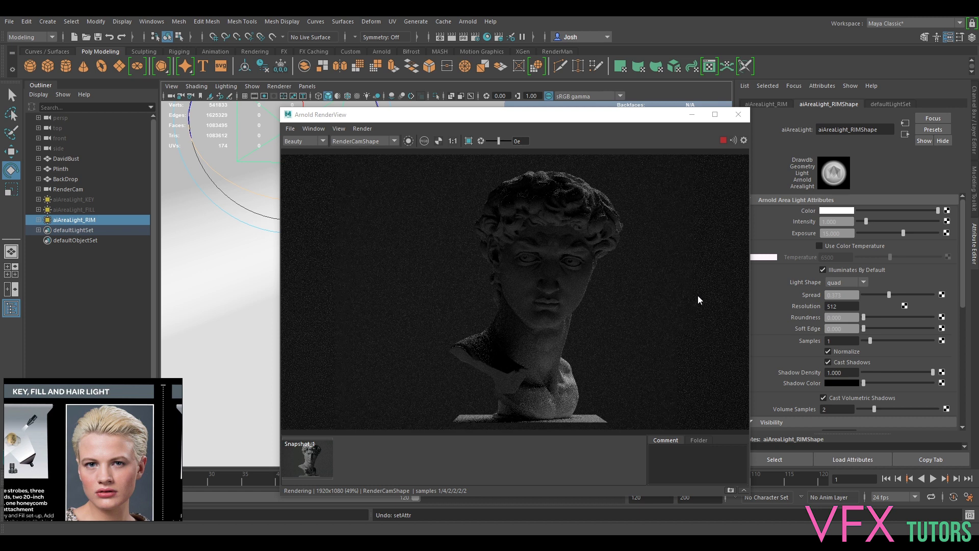
left_click_drag(888, 297, 928, 301)
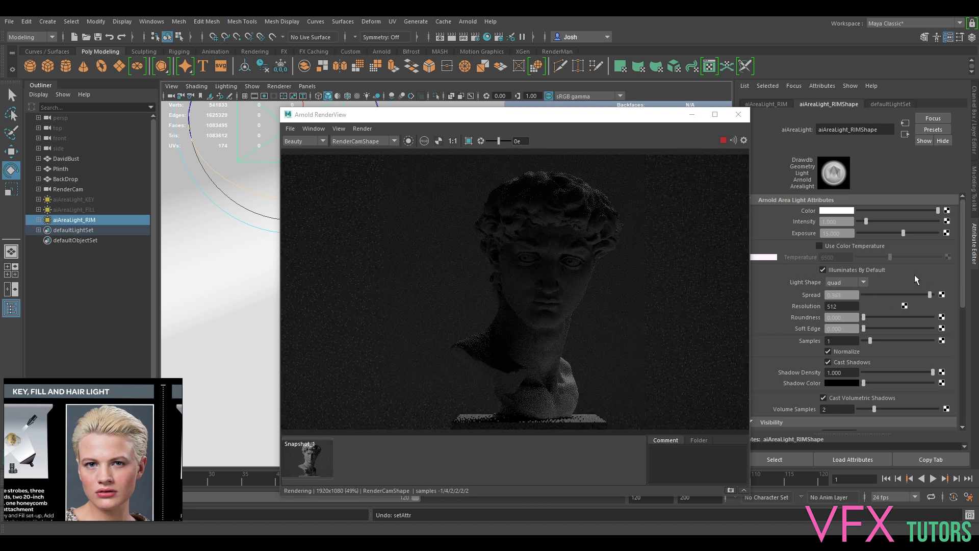
left_click(724, 140)
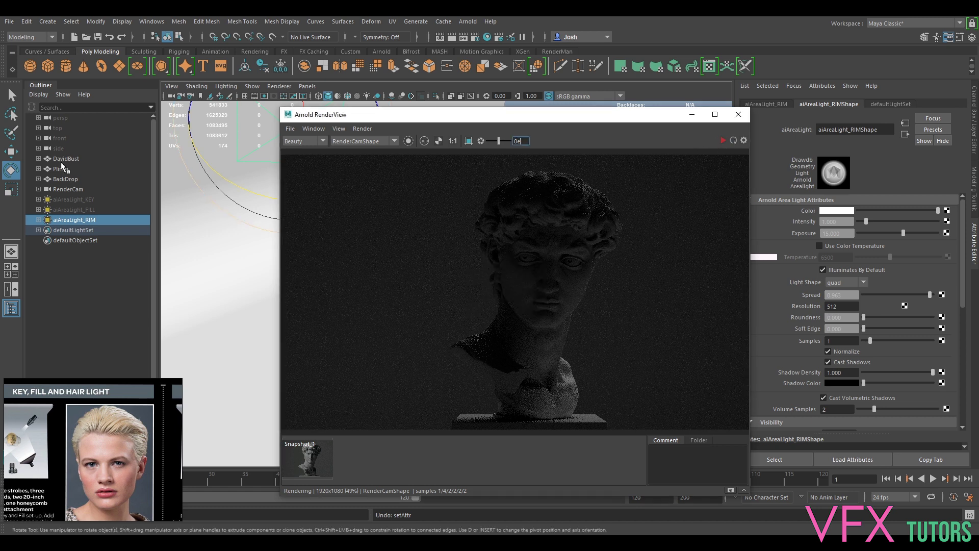
Step: Unhide the key and fill lights and run the live render to check all three lights together
left_click(74, 207)
left_click(84, 198, "shift")
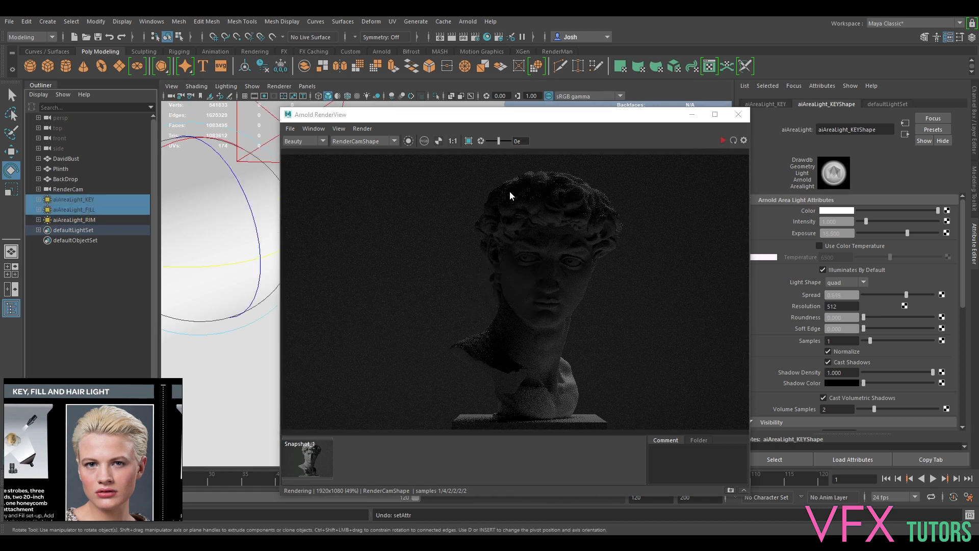
key("h")
left_click(723, 140)
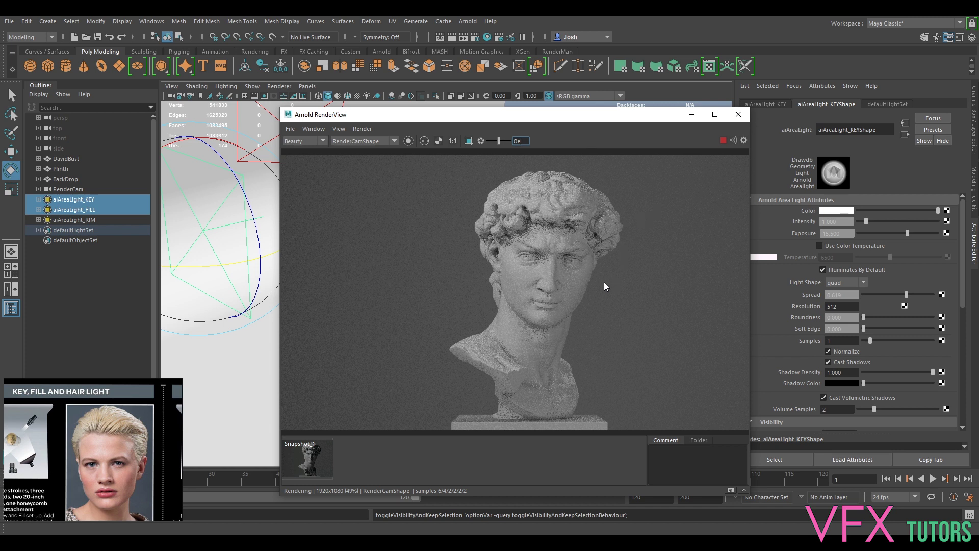
left_click(723, 140)
Step: Set the Arnold sampling to 4 Camera (AA) and 2 Diffuse samples in the render settings
left_click(473, 39)
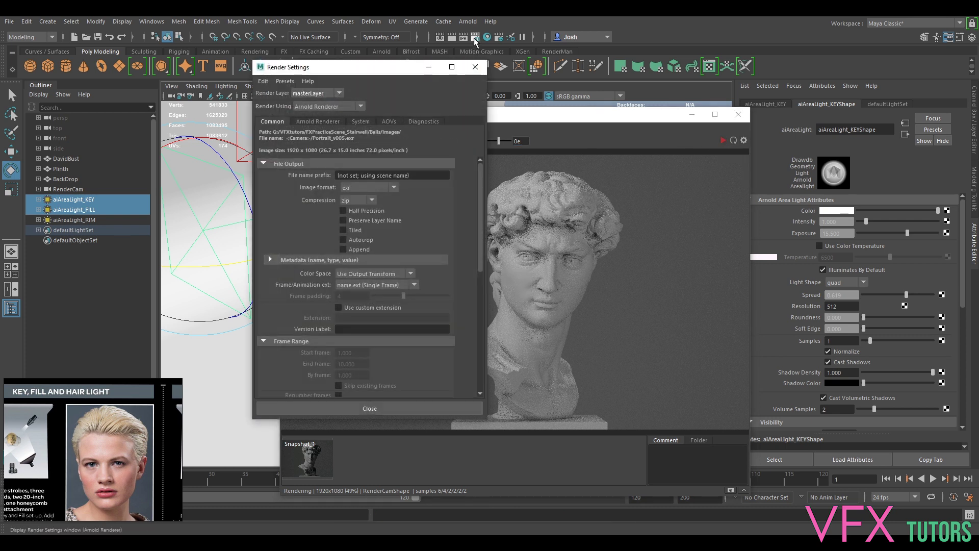
left_click(316, 122)
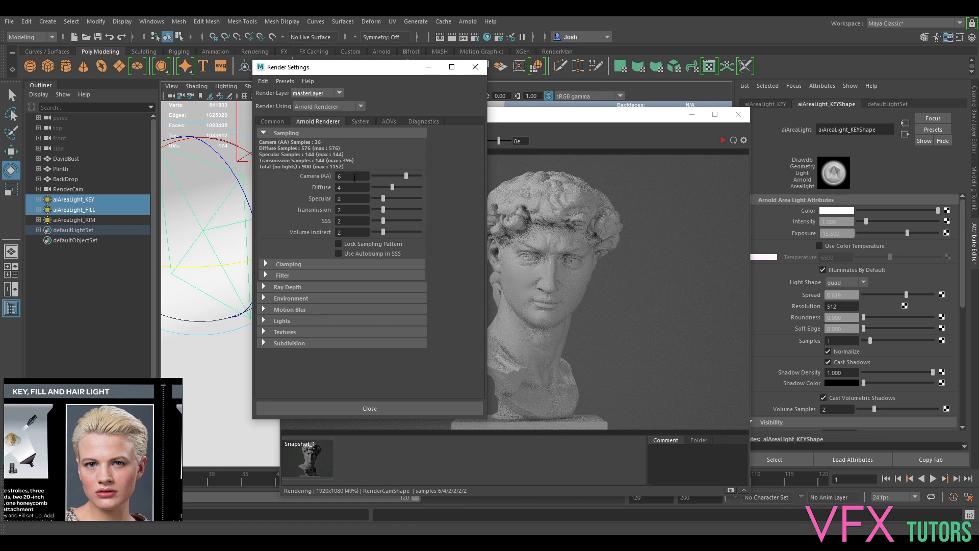
type("4")
double_click(352, 187)
type("2")
key("Return")
left_click(277, 120)
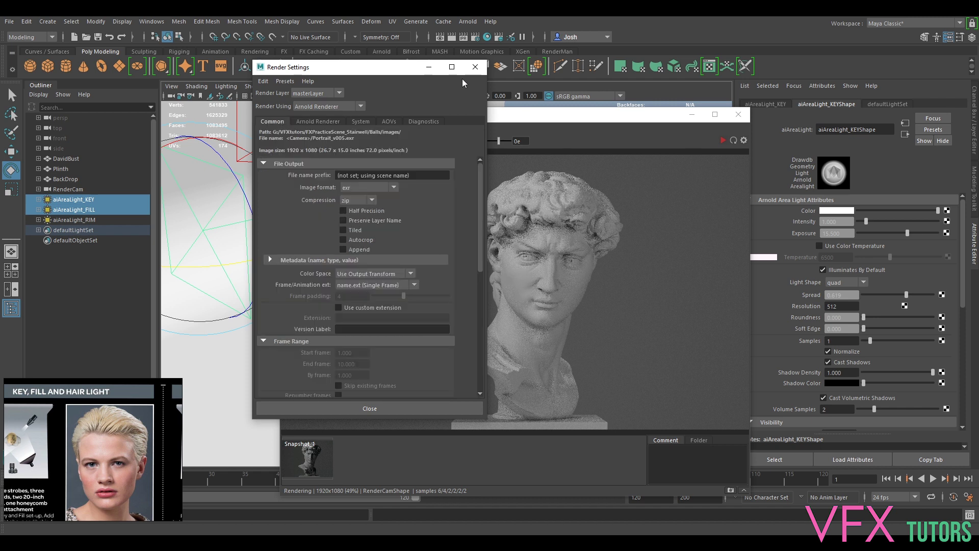
left_click(475, 67)
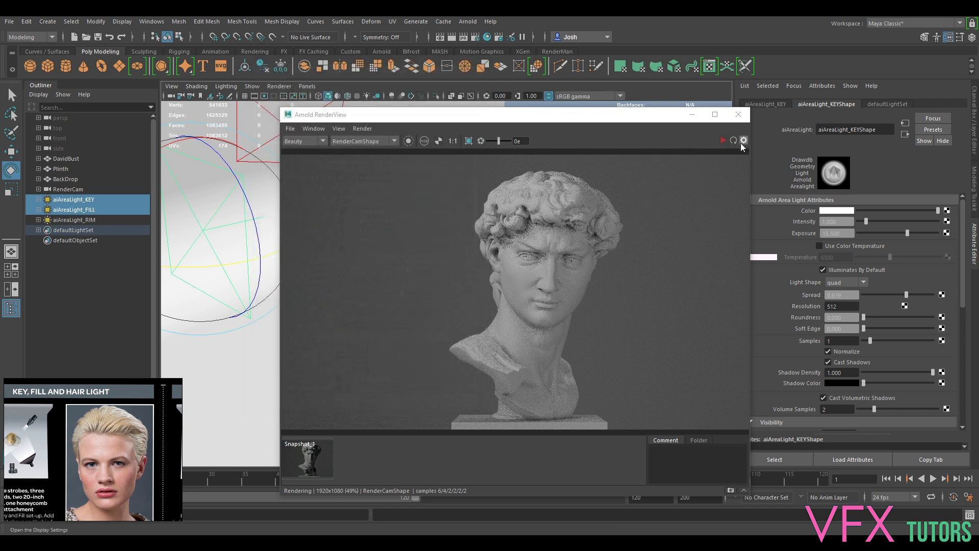
Step: Re-render the three-light setup with the new sampling settings and stop the live render
left_click(365, 131)
left_click(383, 205)
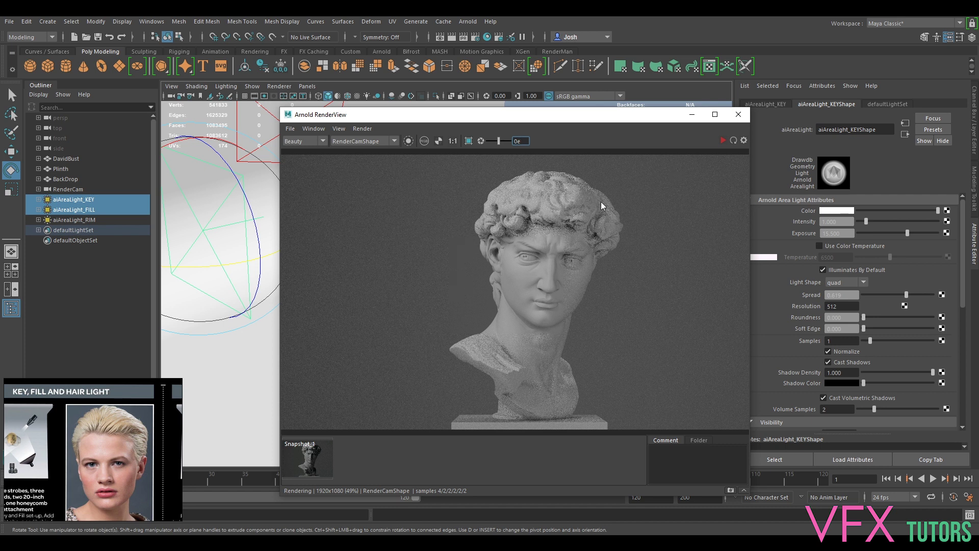
left_click(732, 140)
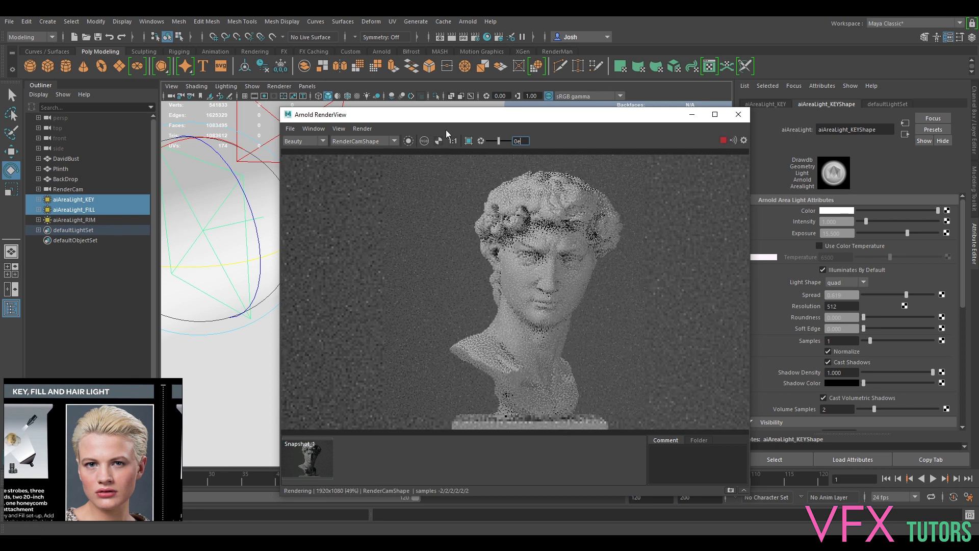
left_click(723, 140)
Step: Draw a crop region around the head and shoulders of the bust and render only that area
left_click(468, 141)
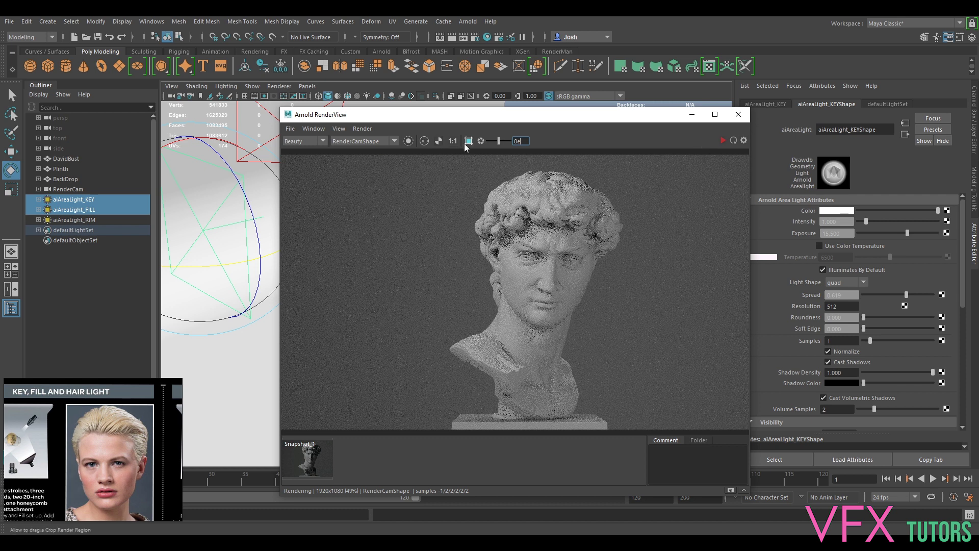
left_click_drag(437, 167, 515, 236)
left_click_drag(579, 290, 639, 417)
left_click(723, 139)
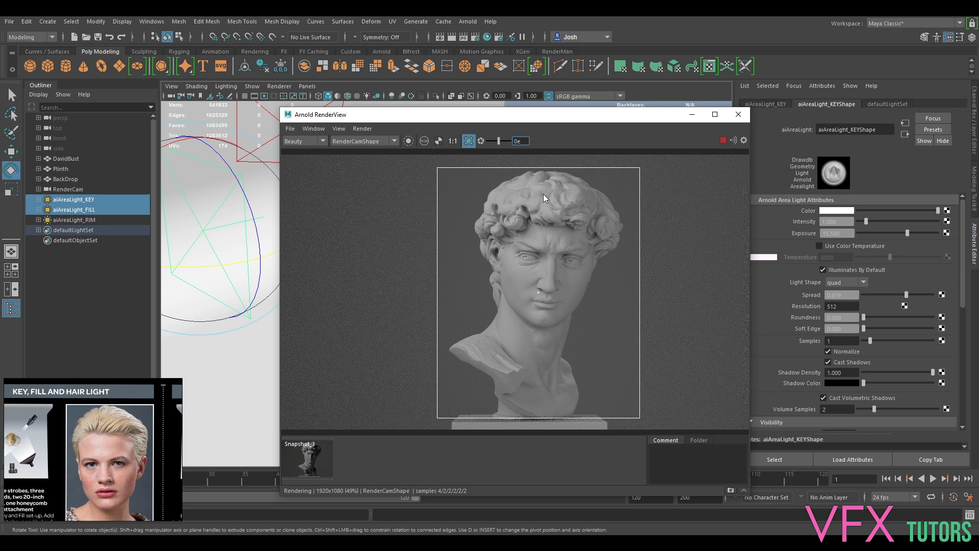
left_click(722, 141)
Step: Store a snapshot of the cropped three-light render and compare it back and forth with the earlier snapshot
left_click(729, 490)
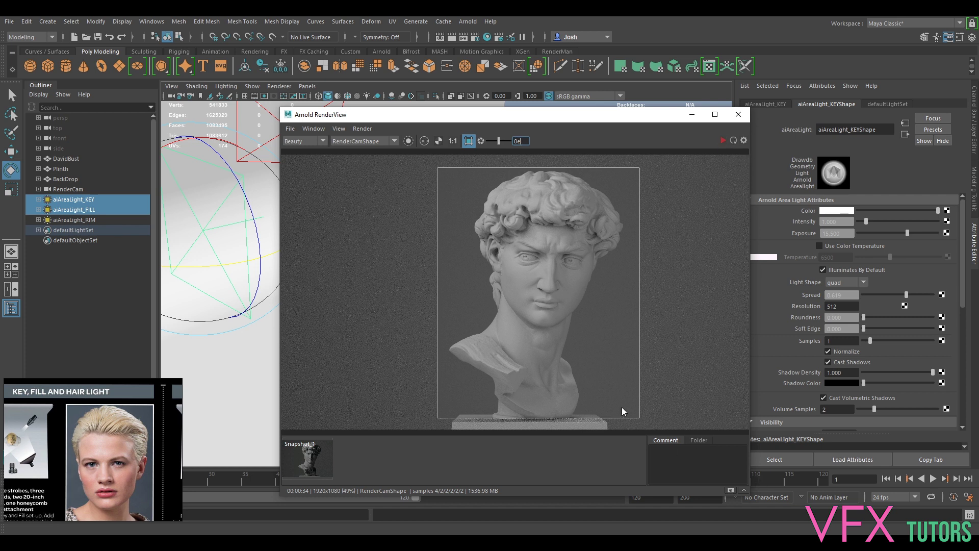
left_click(318, 468)
key("Right")
key("Left")
key("Right")
key("Left")
key("Right")
key("Left")
key("Right")
key("Left")
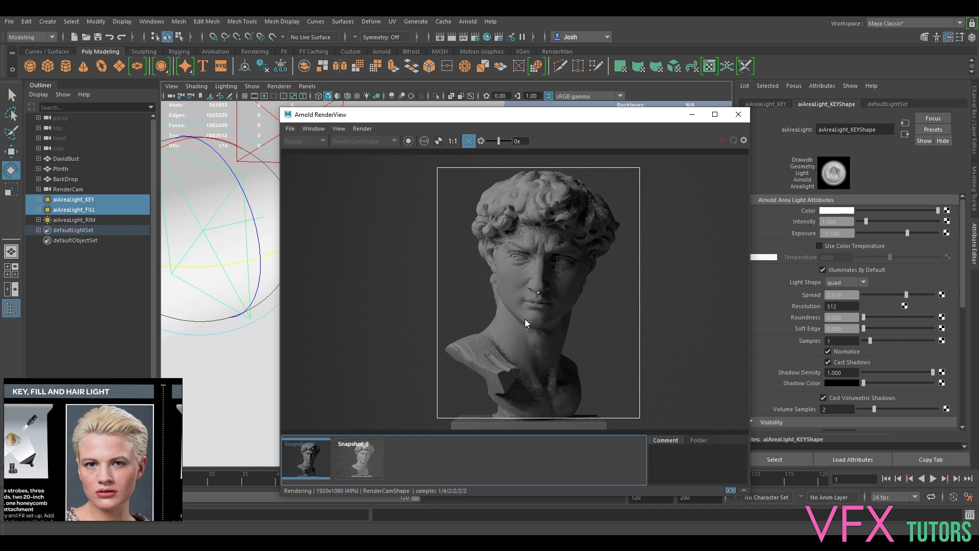
key("Right")
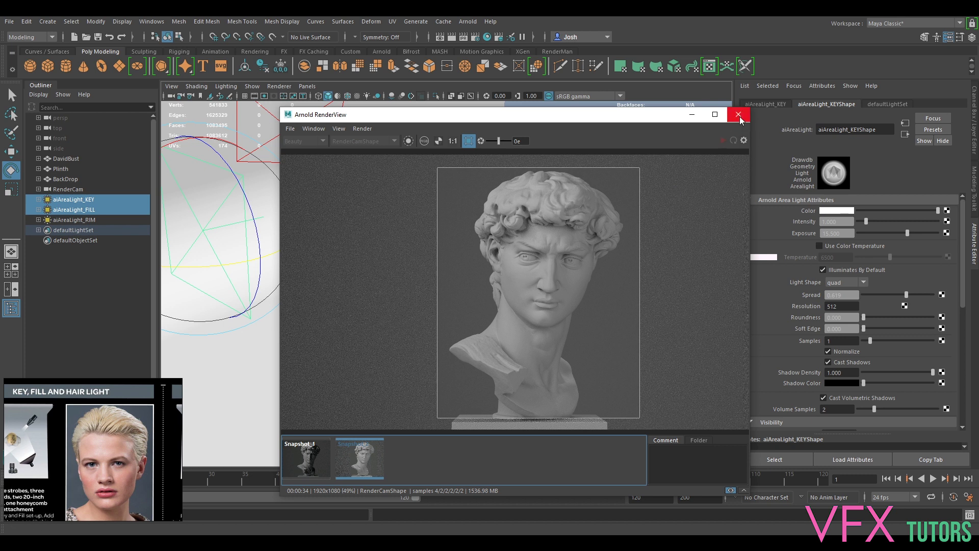
Step: Set the rim light's exposure to 18, leave the snapshot view and run the live render
left_click(87, 221)
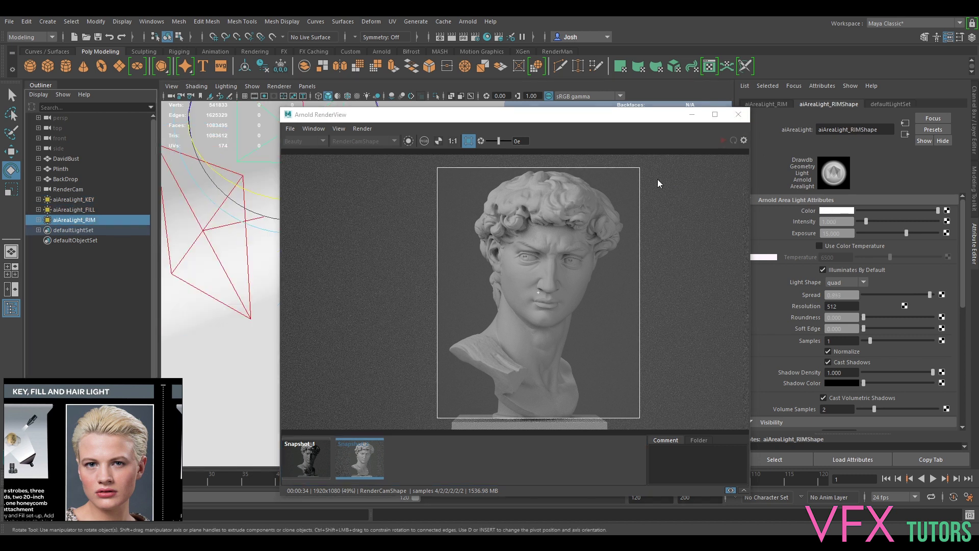
left_click(835, 233)
type("18")
key("Return")
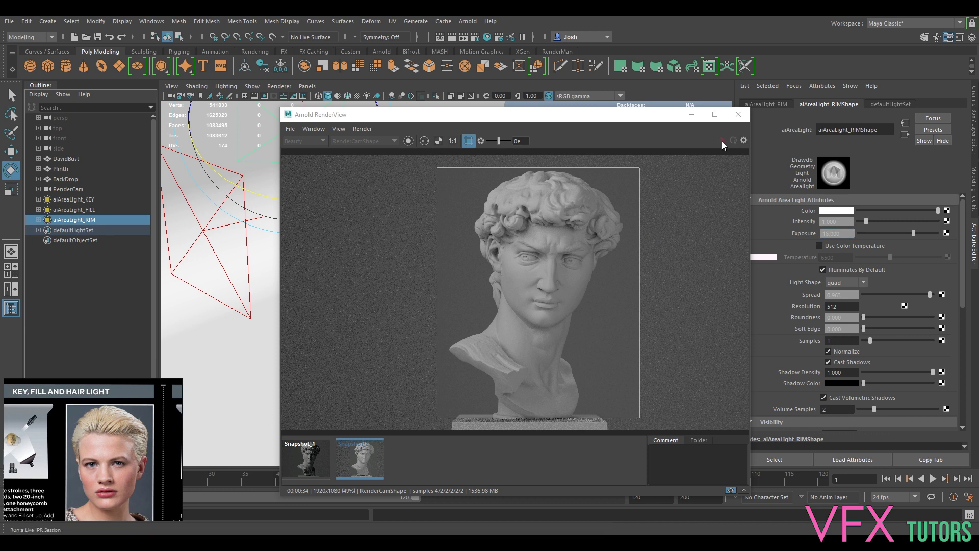
left_click(731, 490)
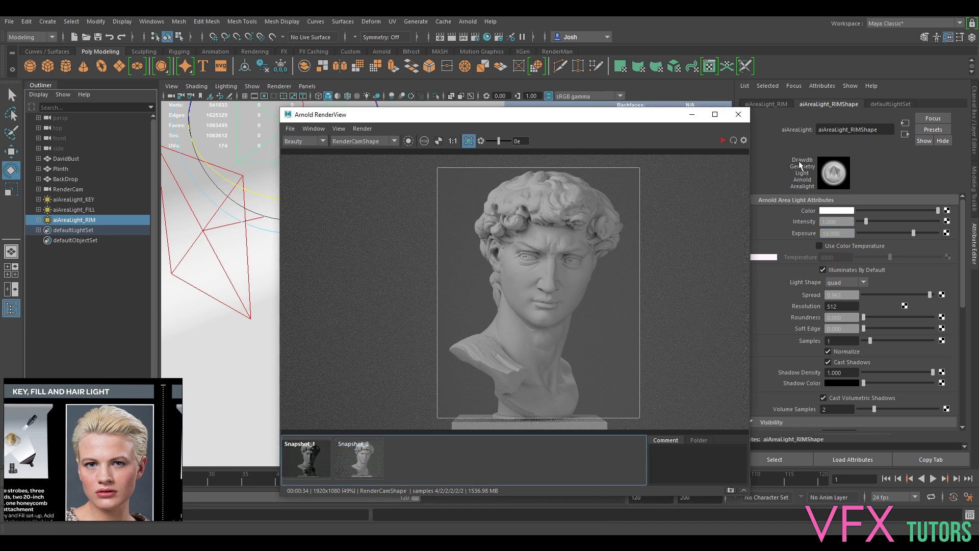
left_click(723, 141)
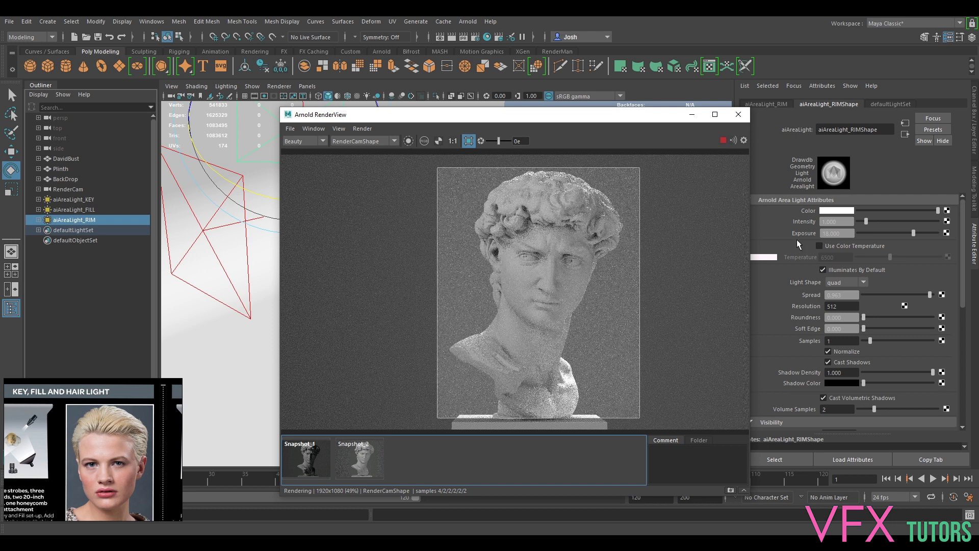
Step: Set the rim light's exposure to 17, re-render the cropped bust and stop the live render
left_click(722, 140)
left_click(846, 234)
type("17")
key("Return")
left_click(723, 140)
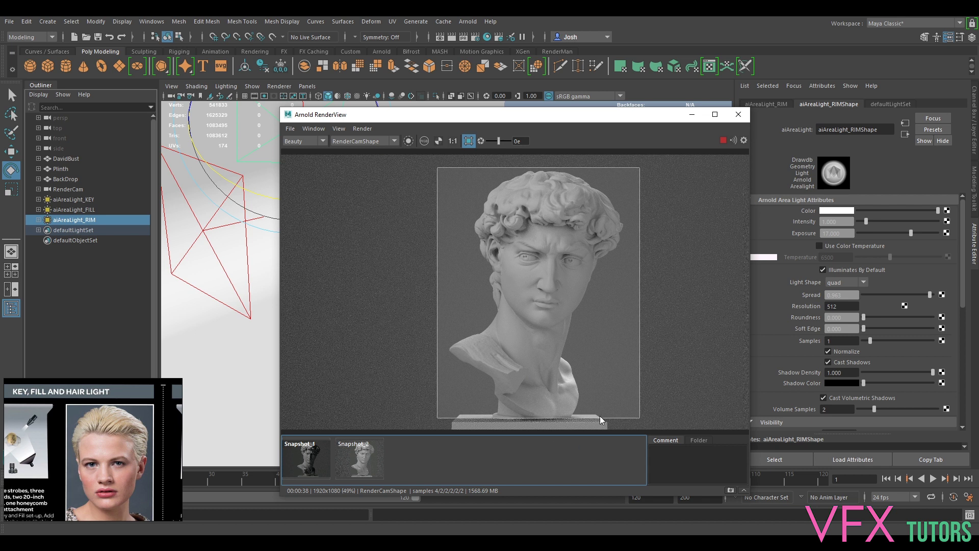
left_click(722, 140)
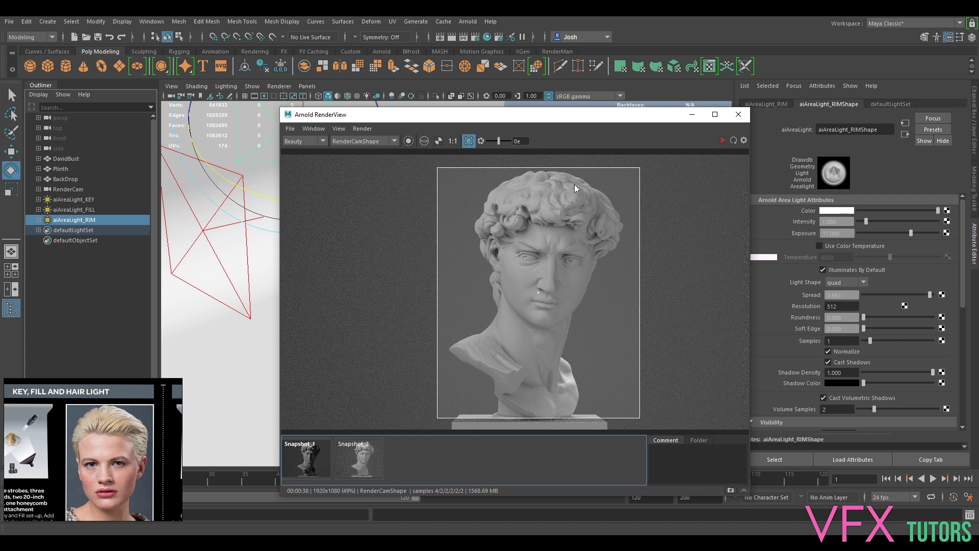
Step: Examine the lighting on the face, hair and neck in the rendered bust, both up close and as a whole
scroll(574, 184, "up", 3)
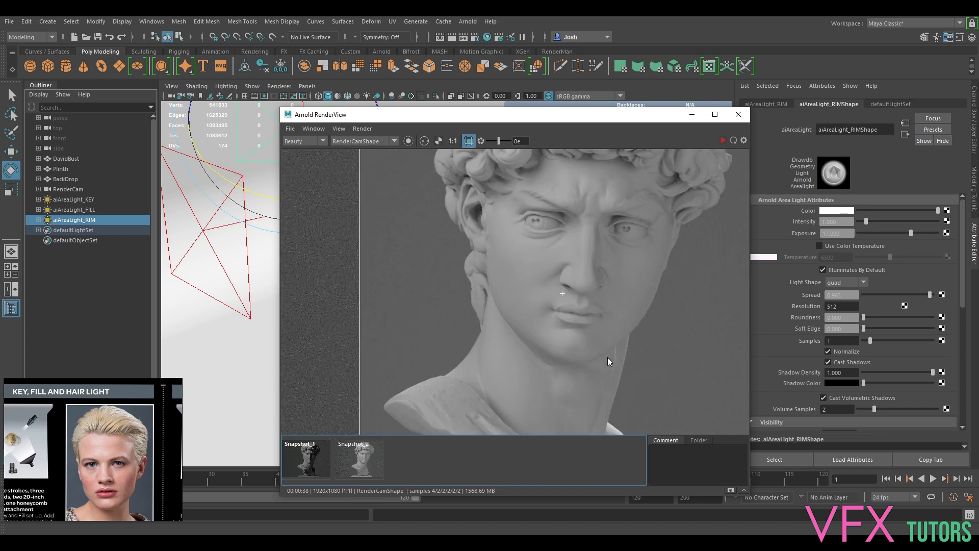
scroll(616, 313, "down", 2)
left_click(608, 292)
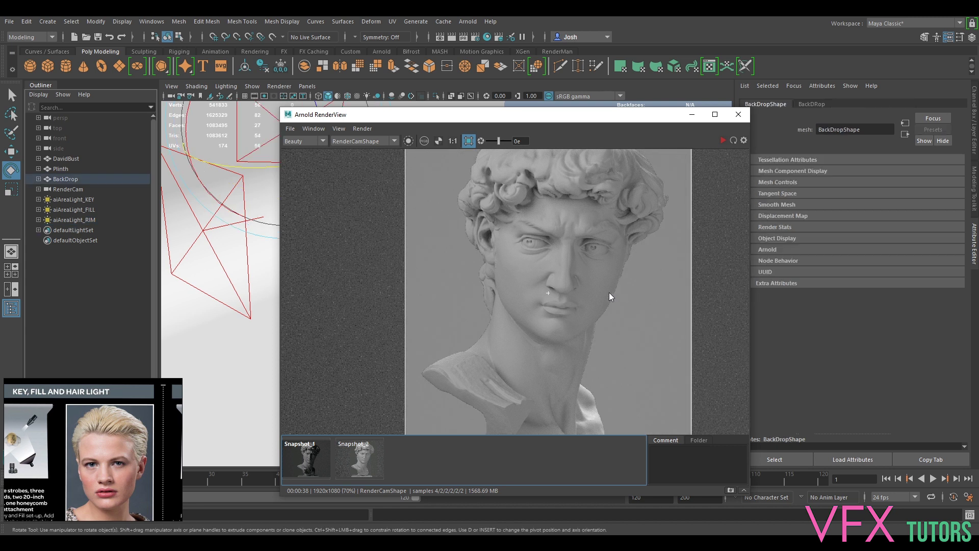
scroll(592, 237, "down", 1)
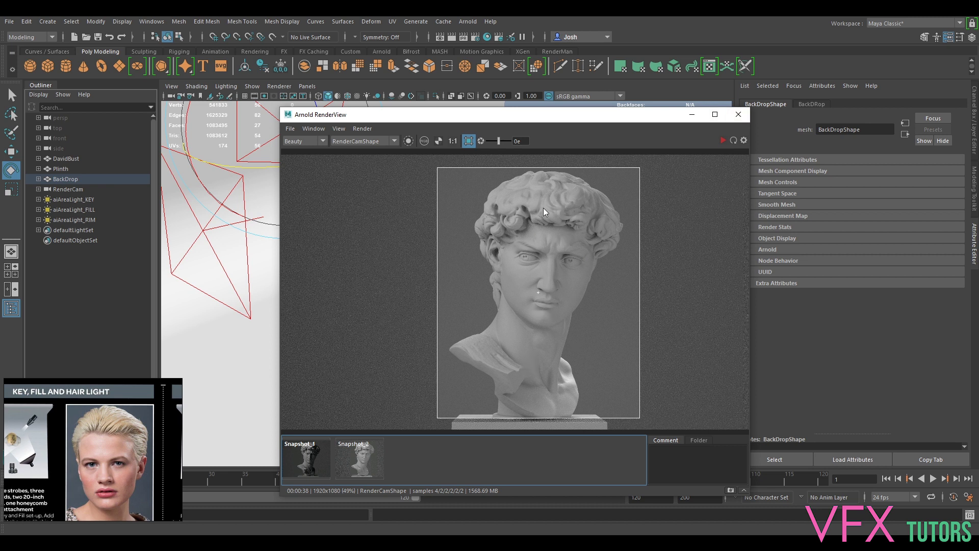
left_click_drag(656, 117, 675, 94)
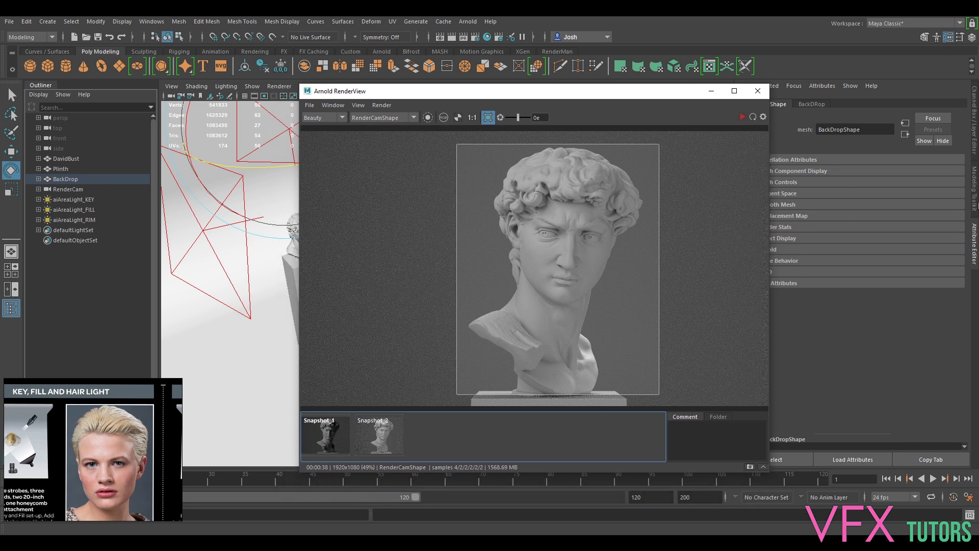
Step: Select the David bust in the viewport and store a snapshot of the current render
left_click_drag(656, 108, 742, 203)
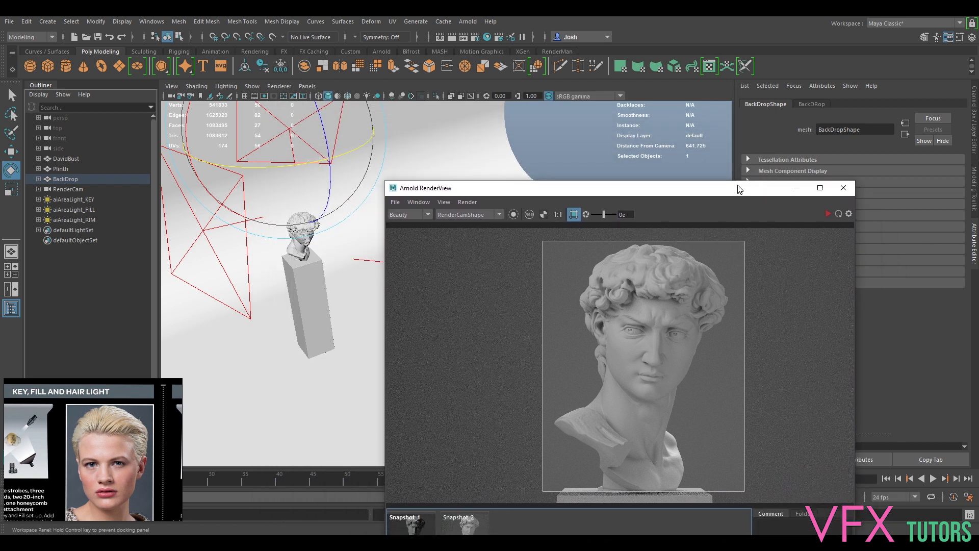
left_click(304, 259)
left_click_drag(672, 189, 534, 107)
left_click(700, 478)
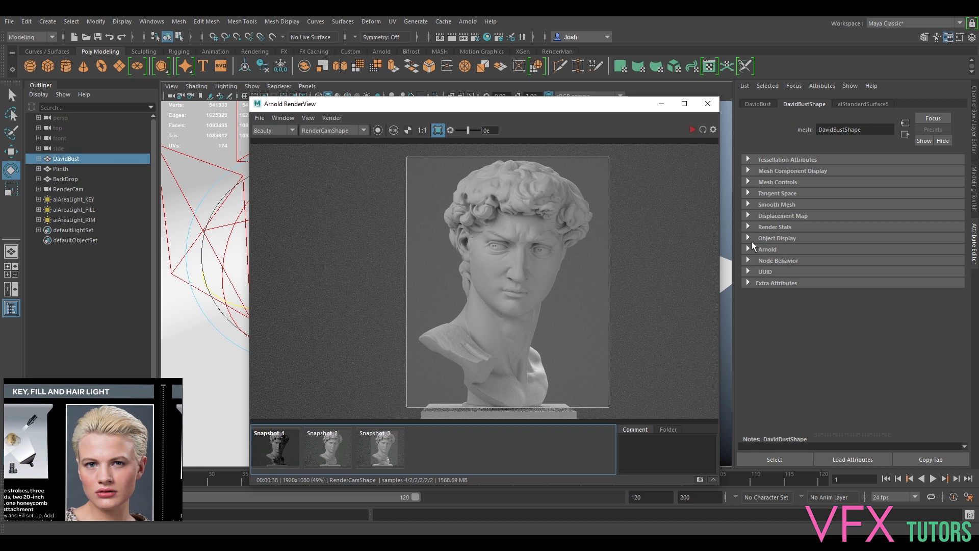
Step: Map a Noise texture to the specular roughness of the bust's aiStandardSurface5 material
left_click(860, 105)
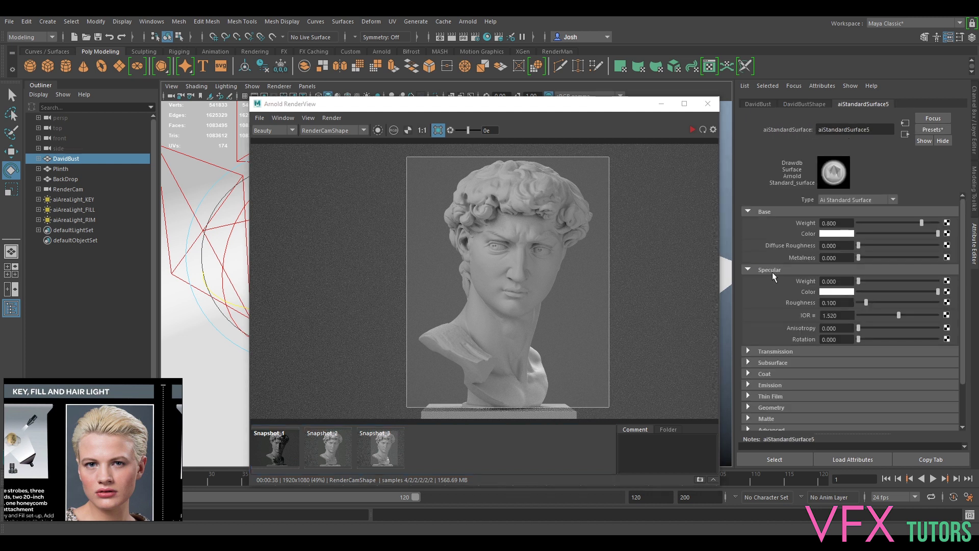
left_click(946, 302)
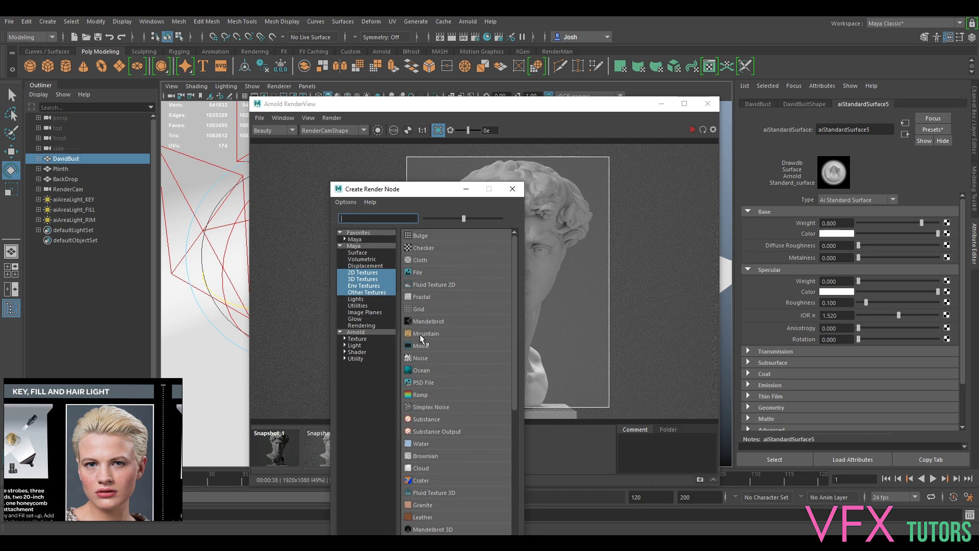
left_click(420, 357)
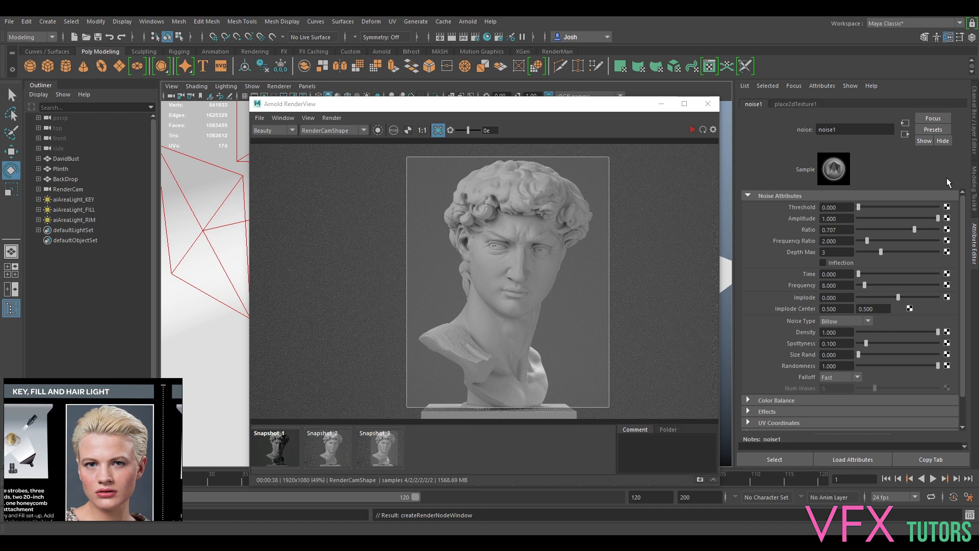
left_click(904, 133)
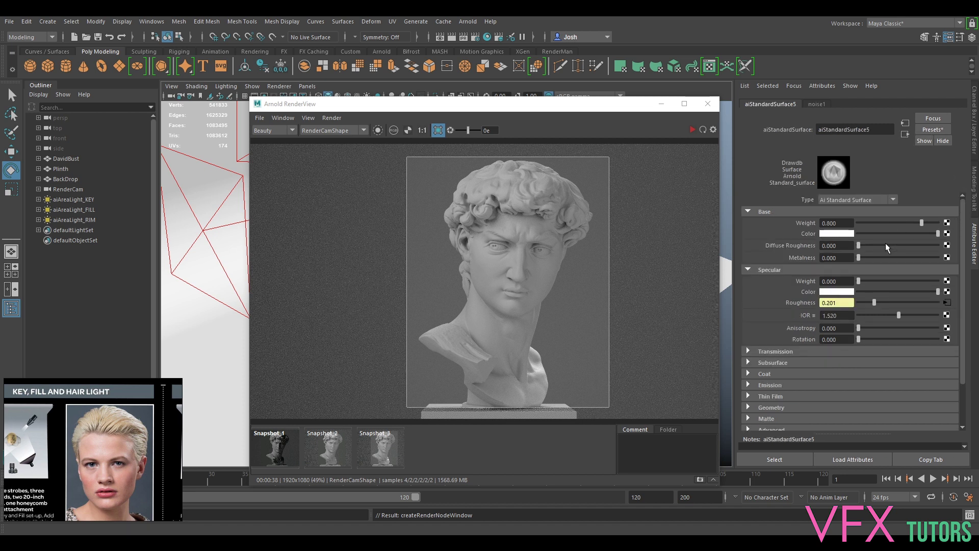
Step: Set the bust material's specular weight to 0.416 and run the live render with a full scene update
left_click_drag(863, 282, 890, 281)
left_click(692, 129)
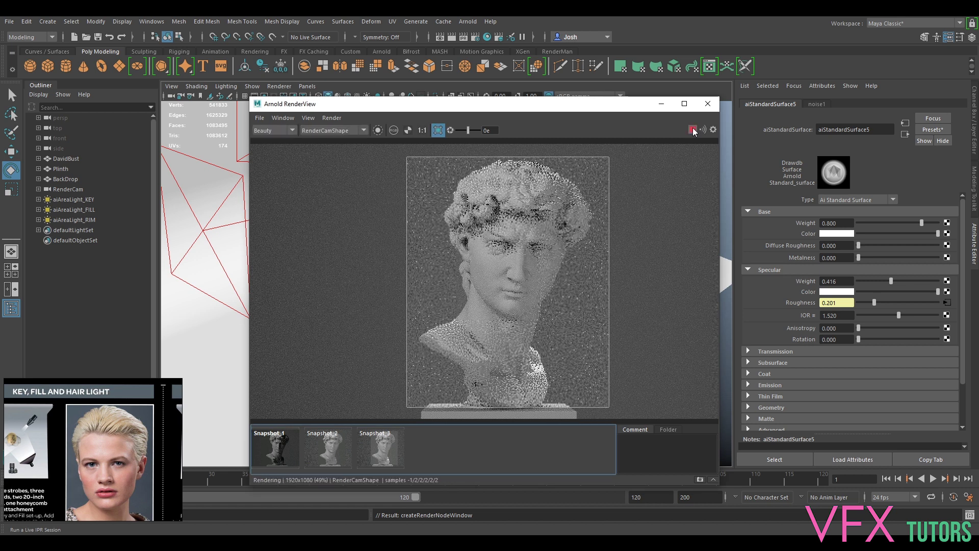
left_click(332, 117)
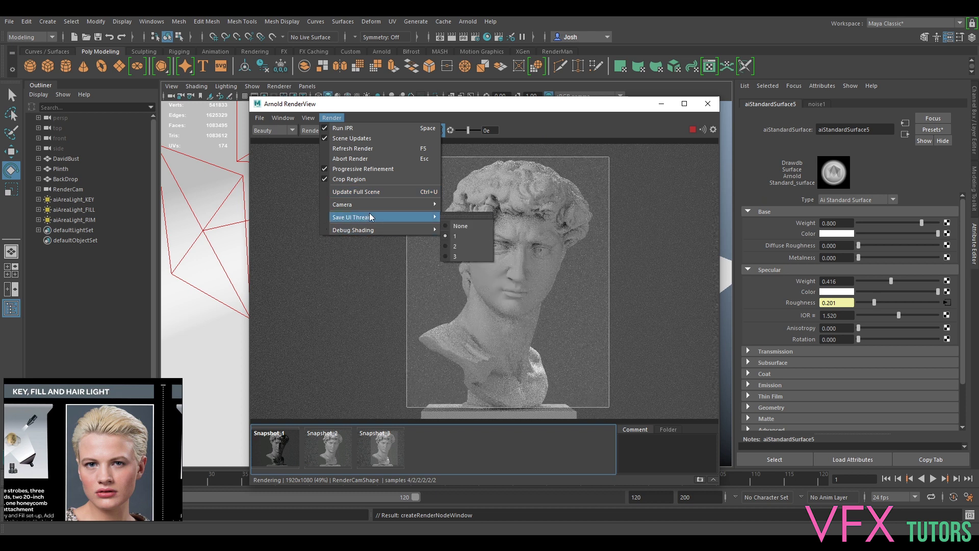
mouse_move(372, 204)
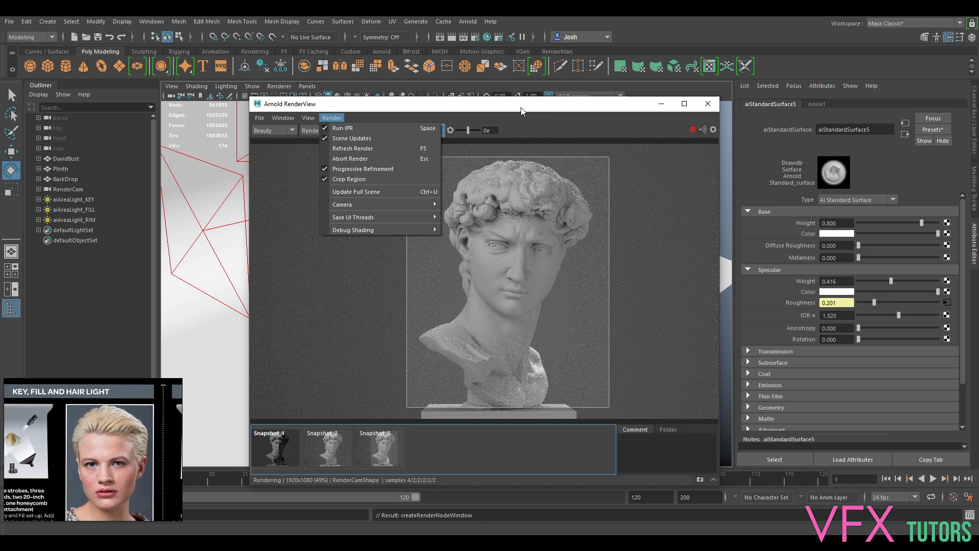
left_click(366, 191)
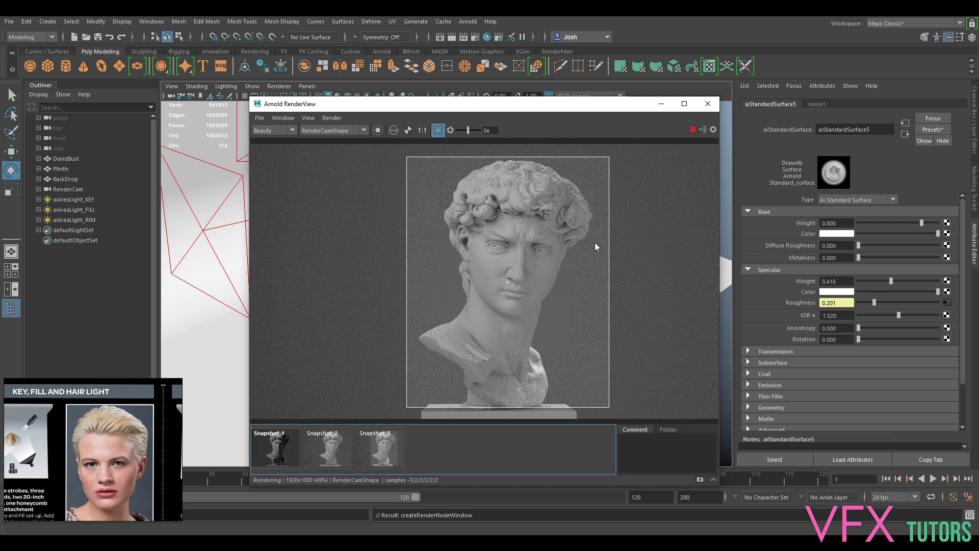
Step: Inspect the rendered face at 1:1, pick the bust in the render and stop the live render
key("1")
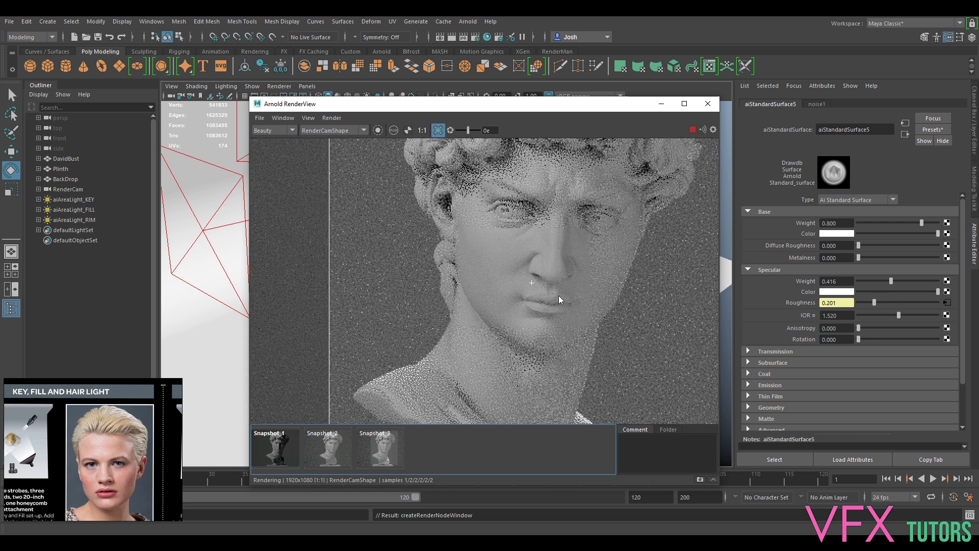
left_click(610, 221)
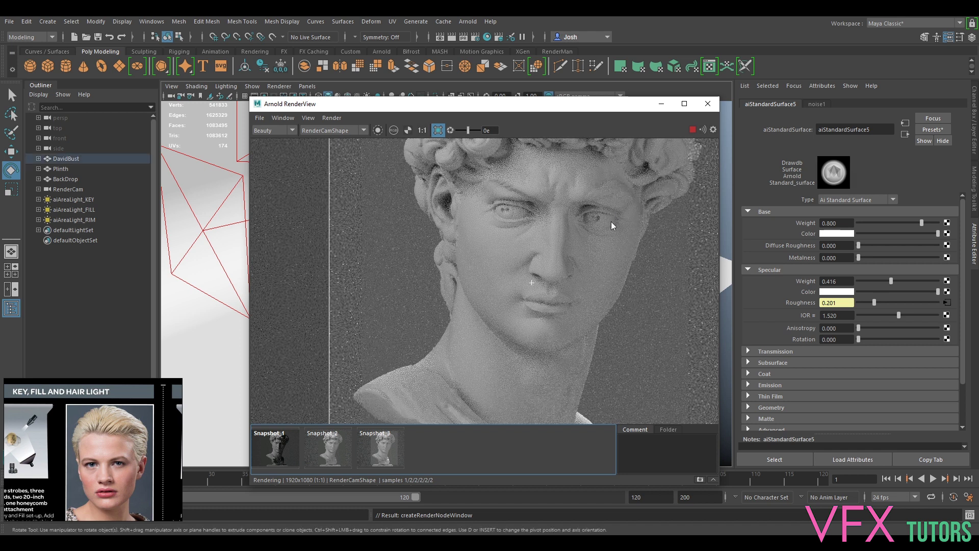
left_click(693, 130)
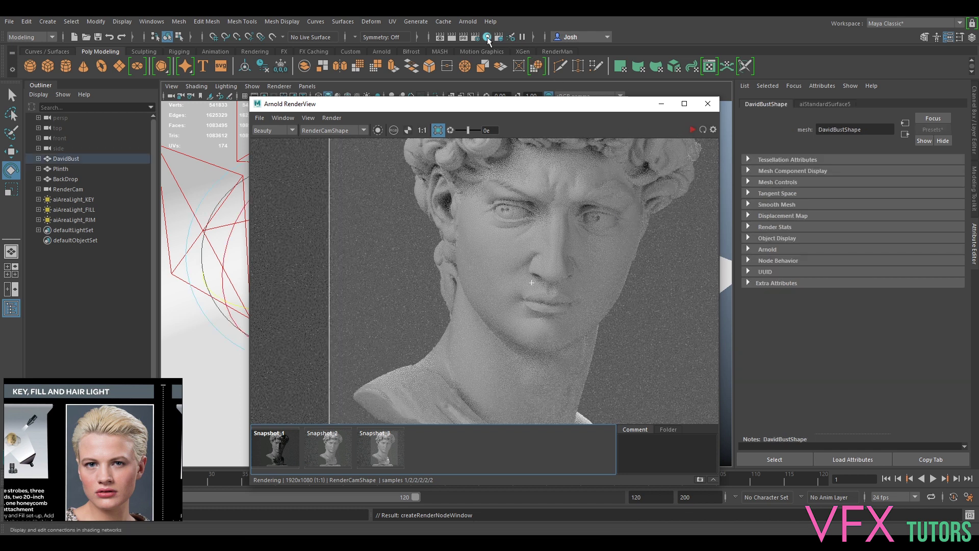
Step: Open the Hypershade and graph the bust's aiStandardSurface5 material with its connected nodes
left_click(487, 37)
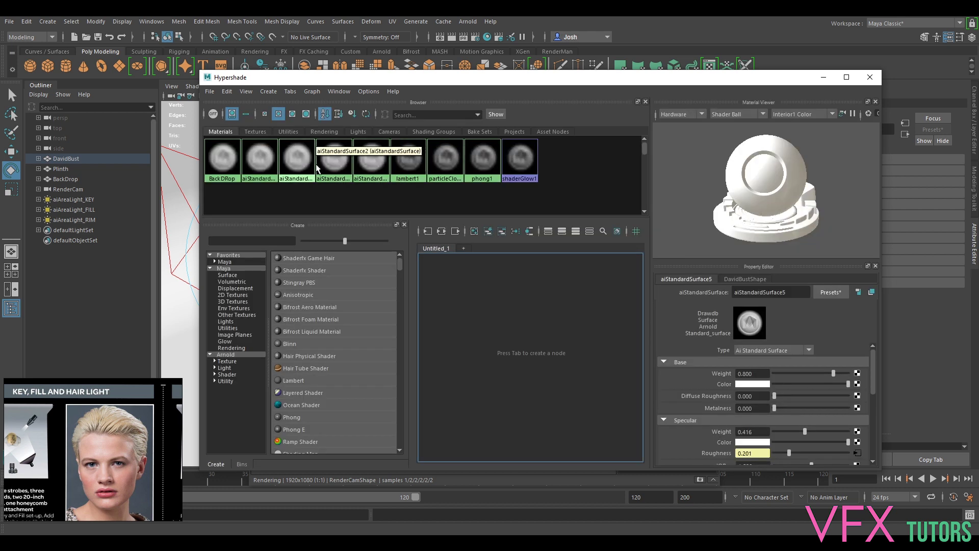
left_click_drag(376, 167, 462, 319)
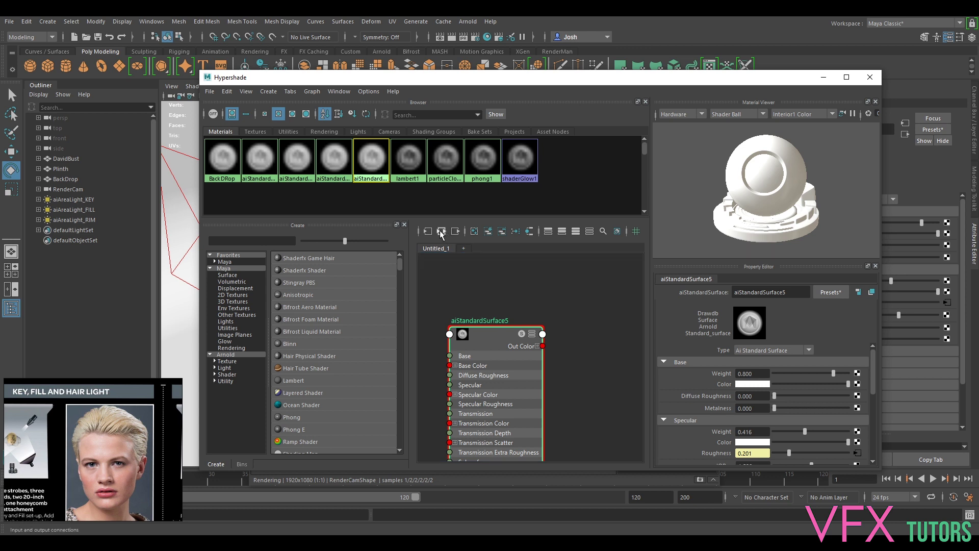
left_click(473, 231)
left_click(569, 315)
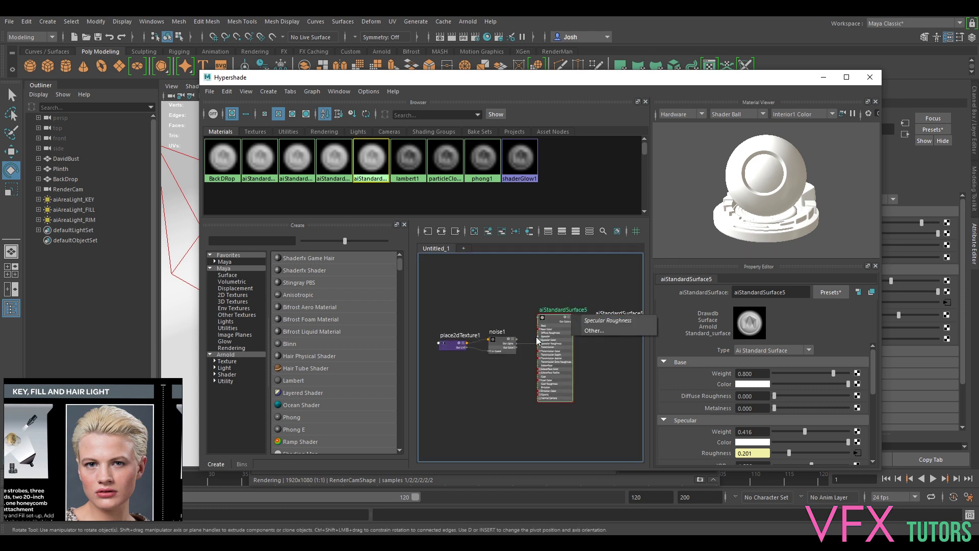
Step: Replace the noise texture's Out Alpha link to Specular Roughness with its Out Color R output
left_click(554, 322)
scroll(546, 338, "up", 4)
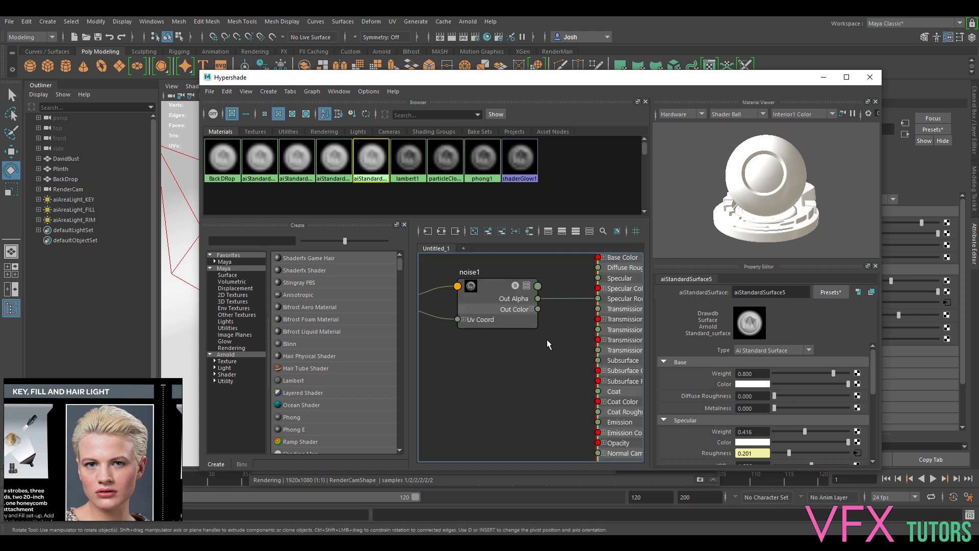
left_click(541, 318)
key("Delete")
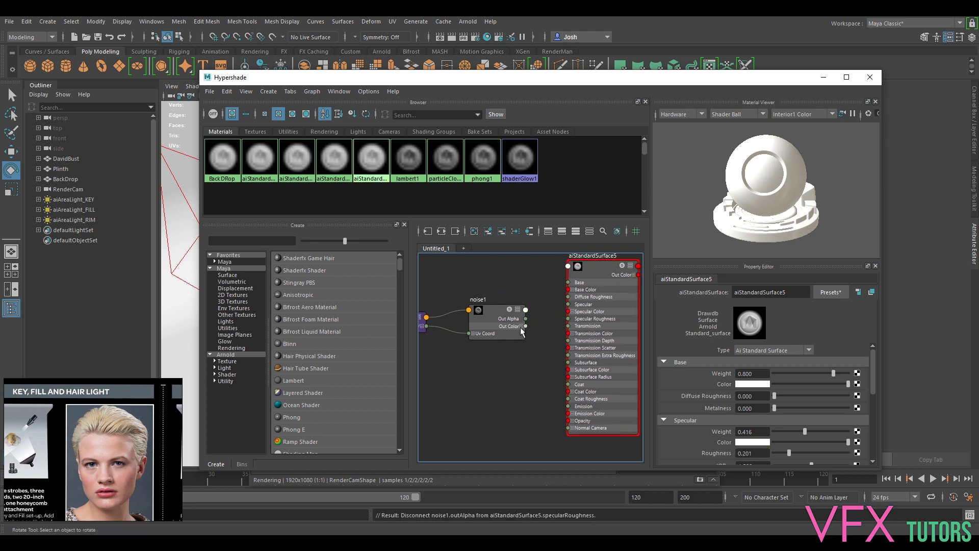
left_click(520, 326)
left_click_drag(525, 335, 569, 319)
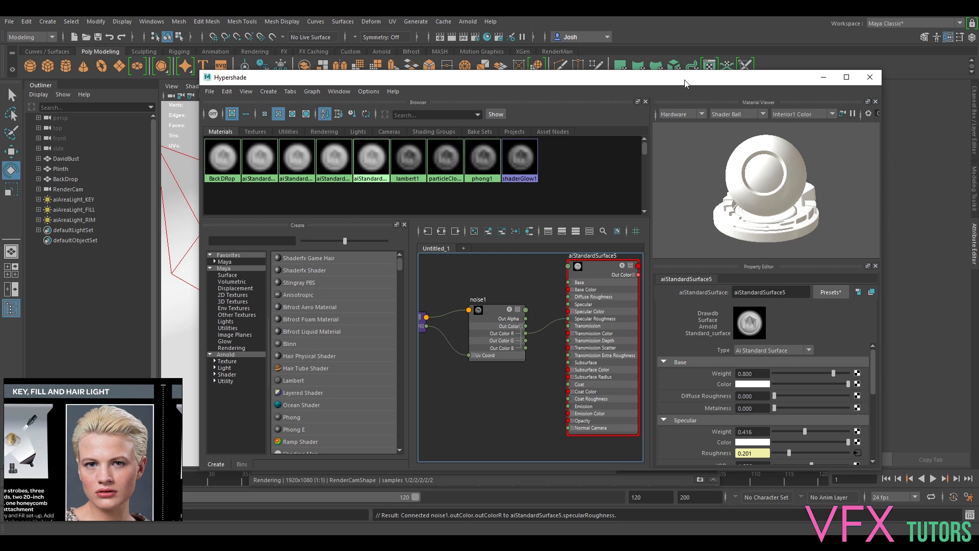
Step: Move the Hypershade off the render view, re-render the face close-up and stop the live render
left_click_drag(688, 80, 658, 85)
left_click(175, 83)
key("Escape")
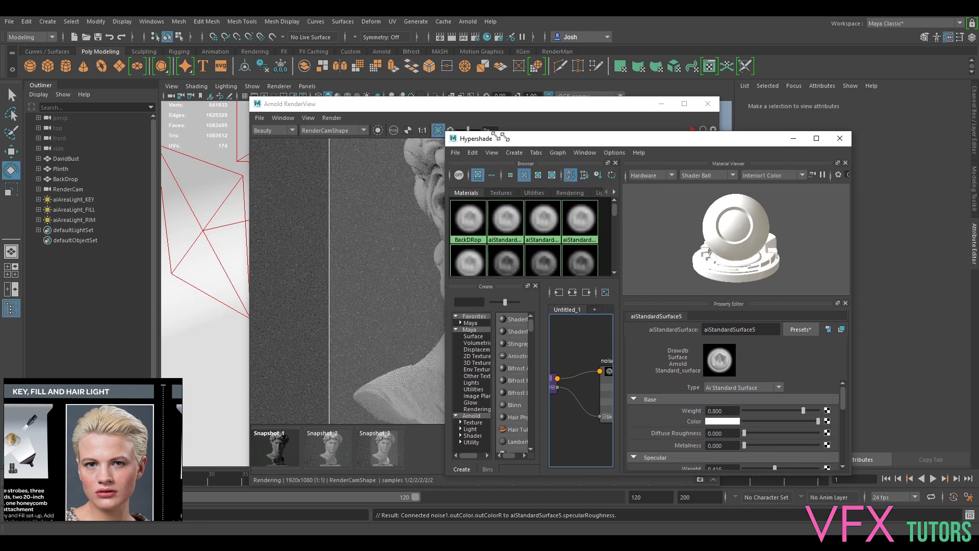
left_click_drag(495, 136, 410, 147)
left_click_drag(520, 138, 531, 282)
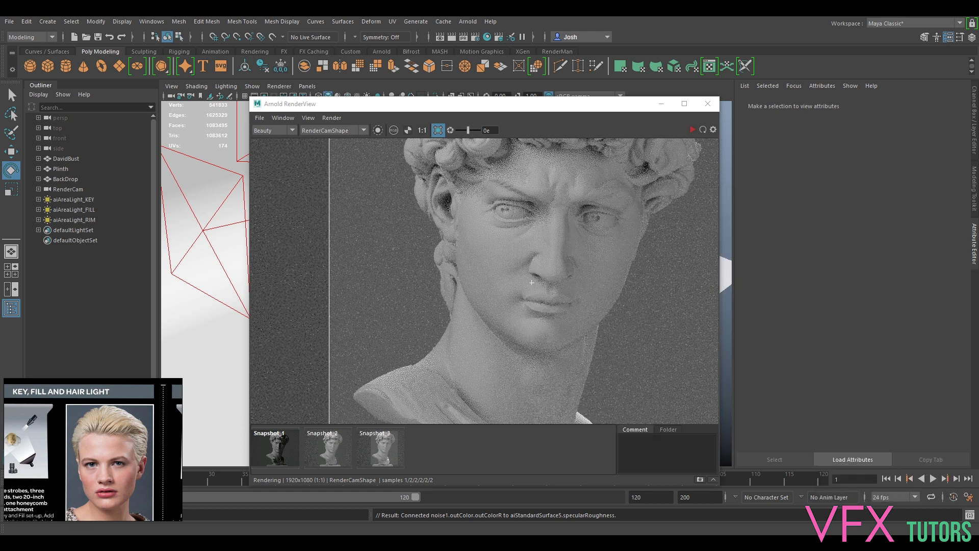
left_click(691, 129)
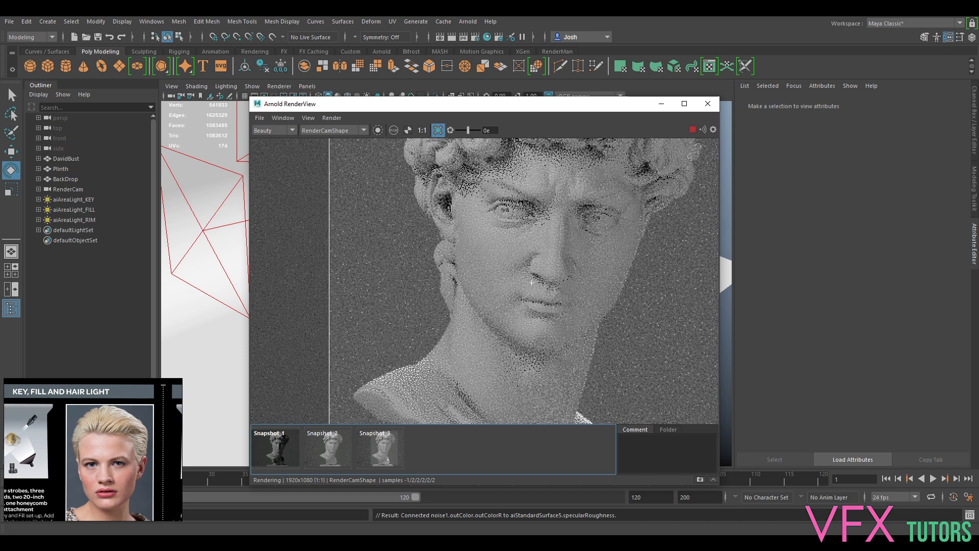
left_click_drag(638, 116, 687, 131)
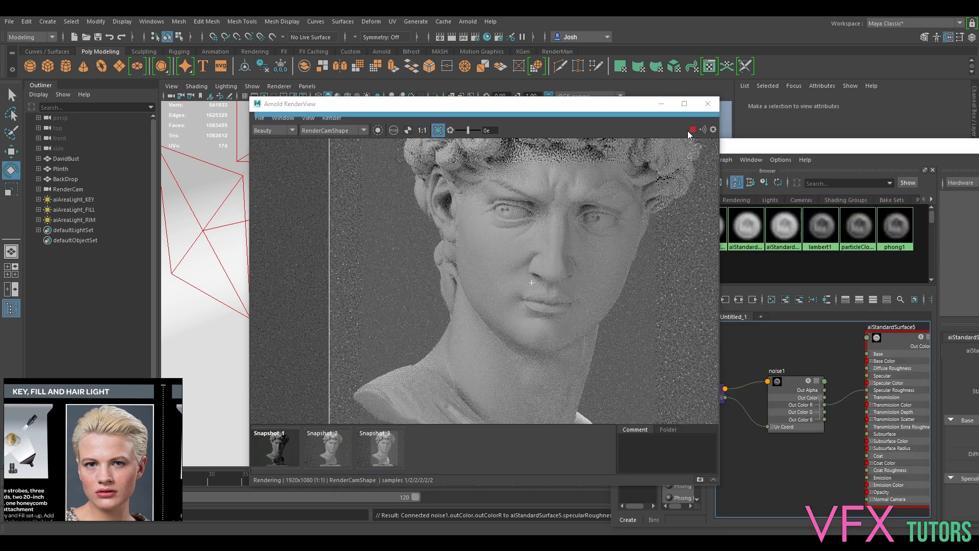
left_click(691, 131)
Step: Select aiStandardSurface5 in the Hypershade graph, raise its specular weight to 0.657 and uncover the render
left_click_drag(806, 142, 543, 58)
left_click(623, 249)
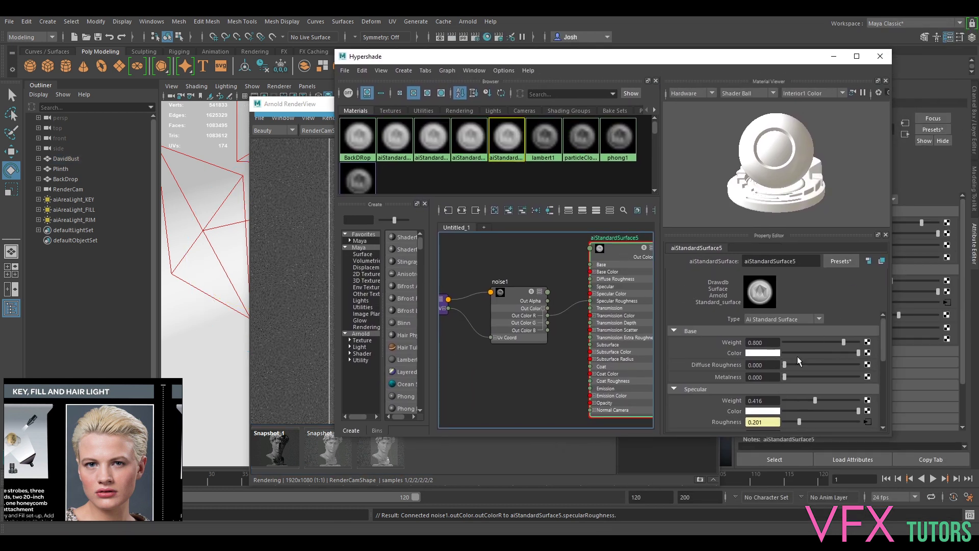
left_click_drag(818, 400, 832, 418)
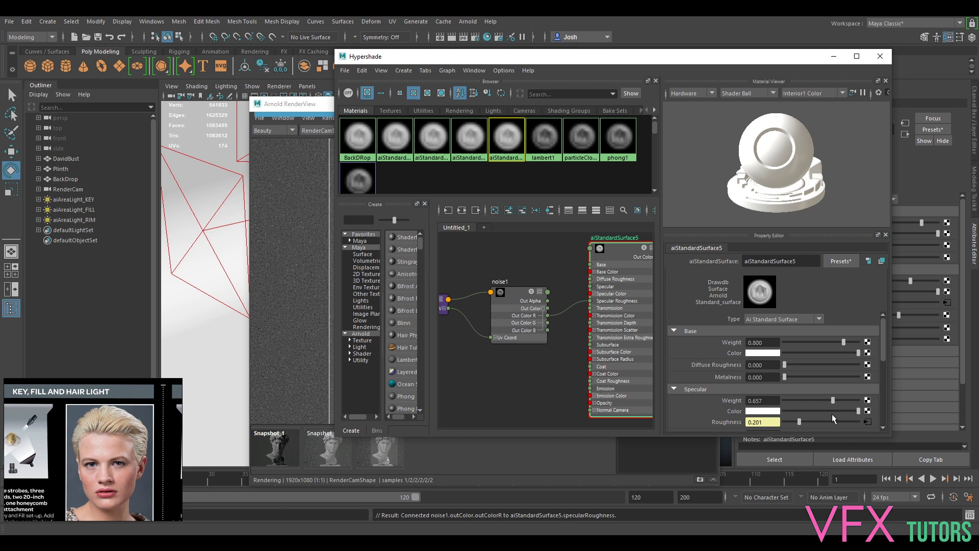
left_click_drag(696, 58, 546, 175)
left_click_drag(221, 169, 147, 325)
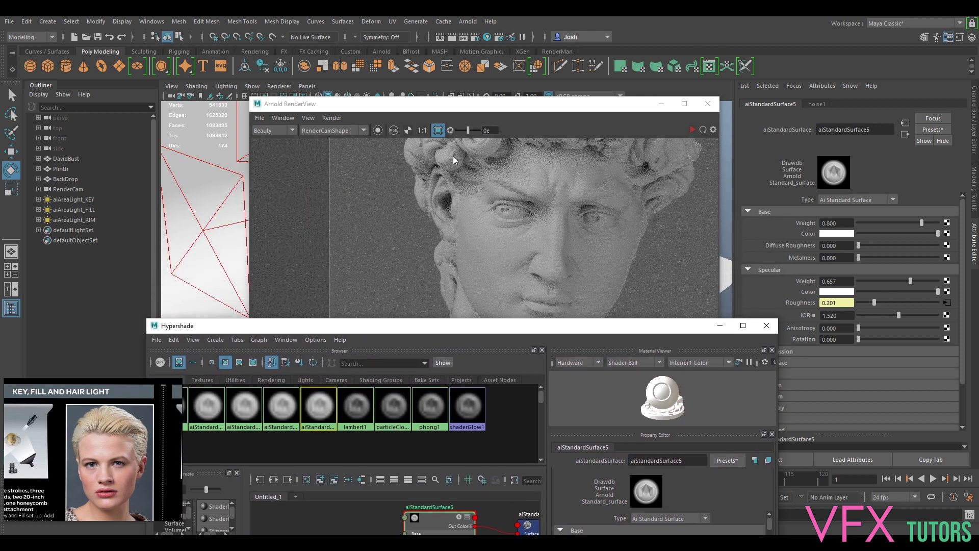
Step: Close the Hypershade, set the bust material's specular weight to 0.916 and run the live render
left_click(765, 326)
left_click_drag(535, 103, 387, 70)
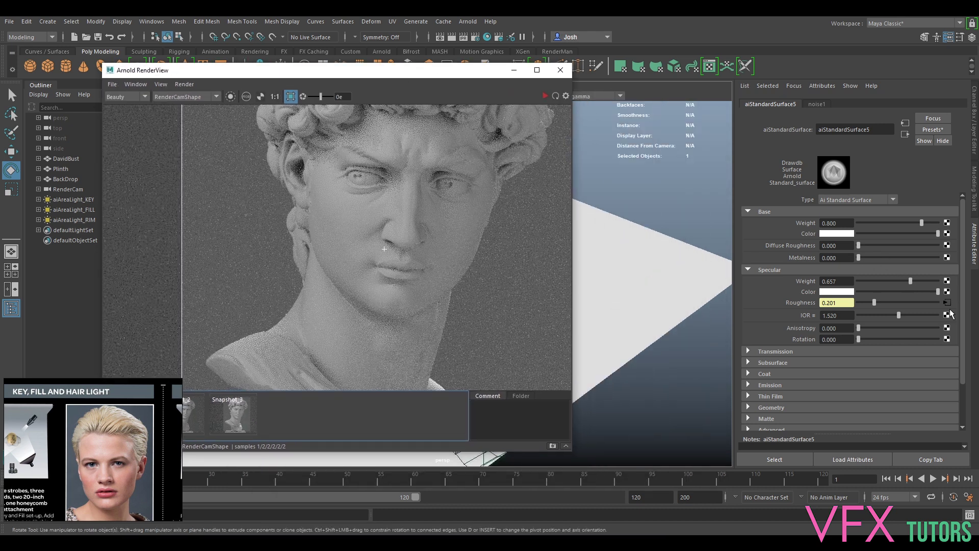
left_click_drag(910, 280, 930, 287)
left_click(544, 96)
left_click(545, 96)
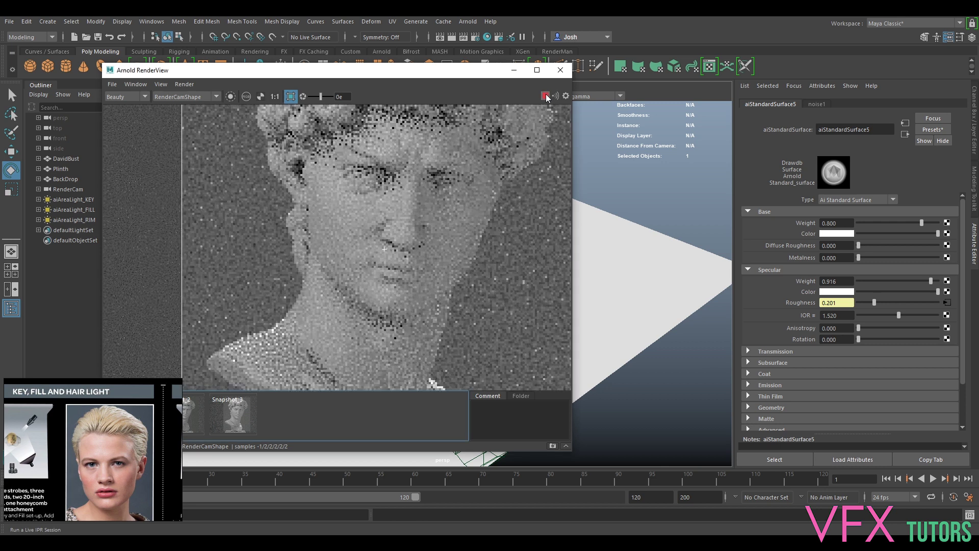
Step: Set the roughness noise texture's frequency to 1.948, re-render the bust and stop the live render
left_click(947, 303)
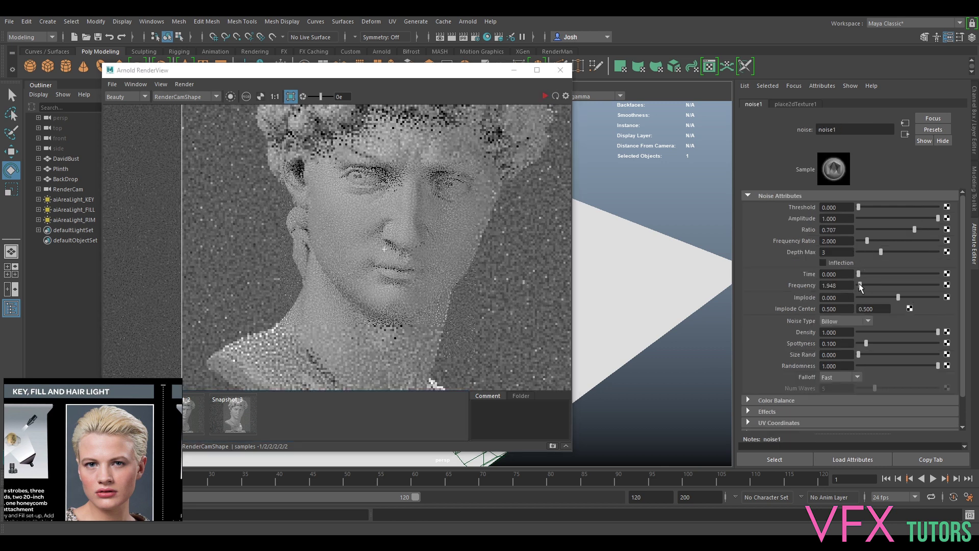
left_click(545, 96)
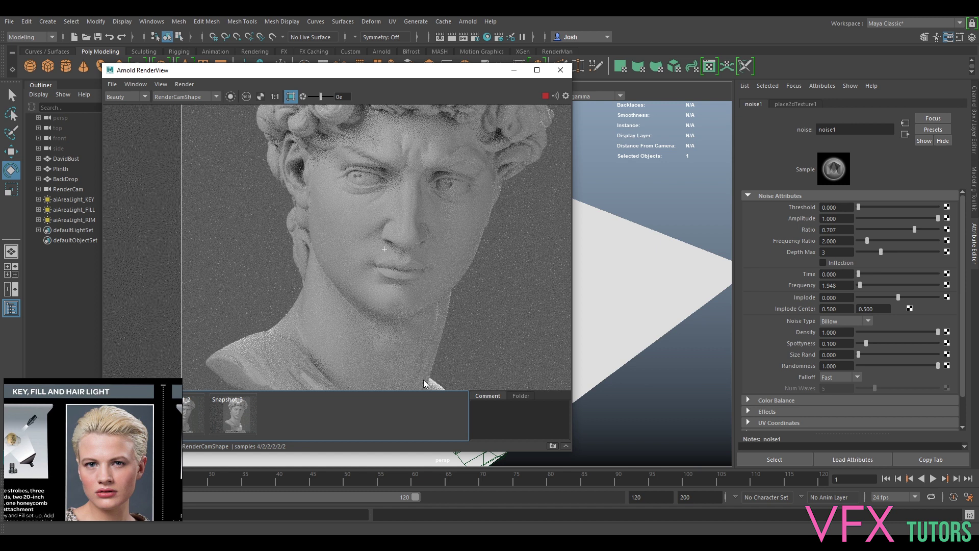
left_click(545, 95)
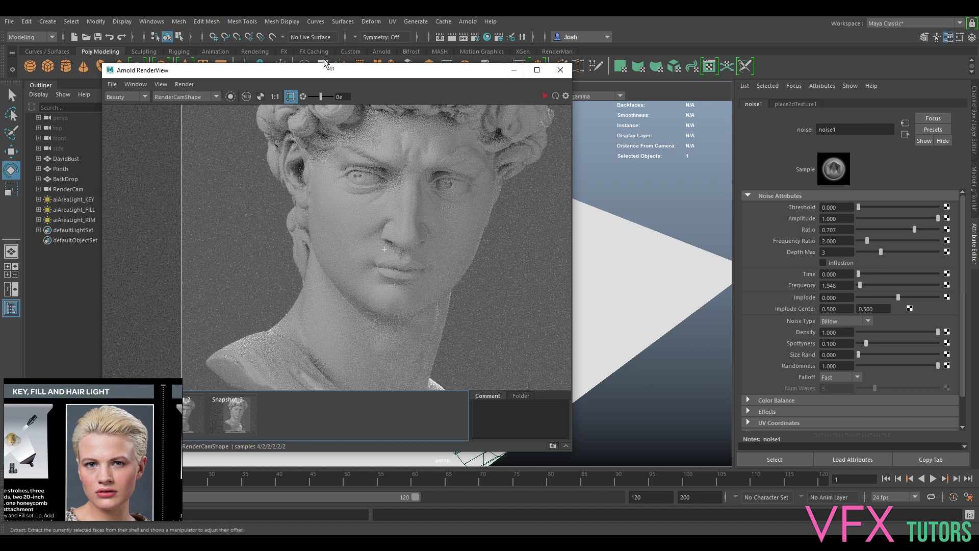
Step: Add the built-in specular AOV to the active AOVs in the render settings
left_click(475, 37)
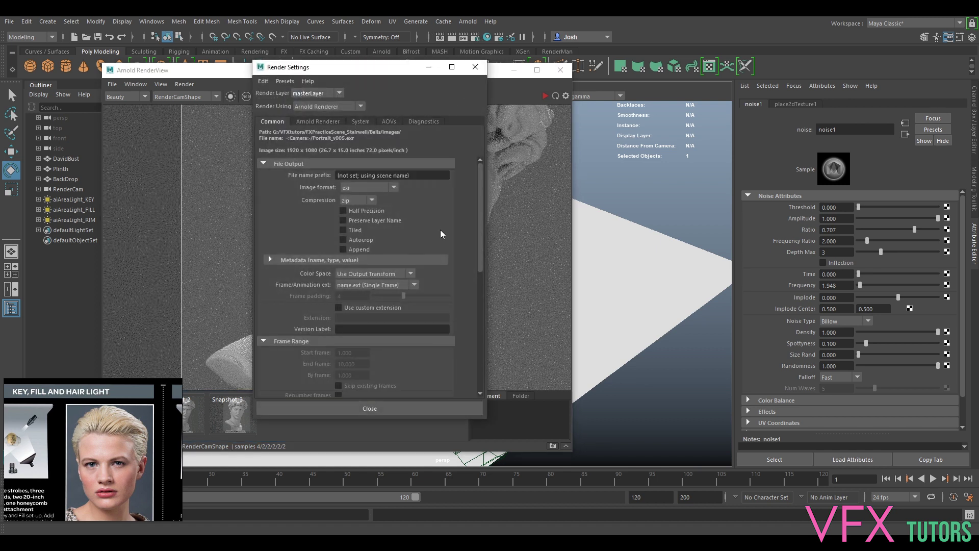
left_click(389, 122)
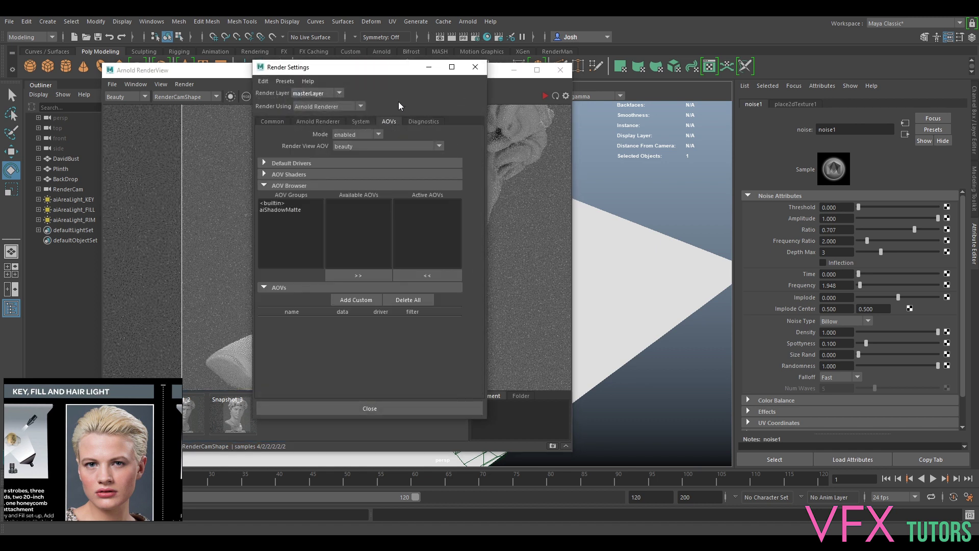
left_click(265, 204)
scroll(357, 237, "down", 8)
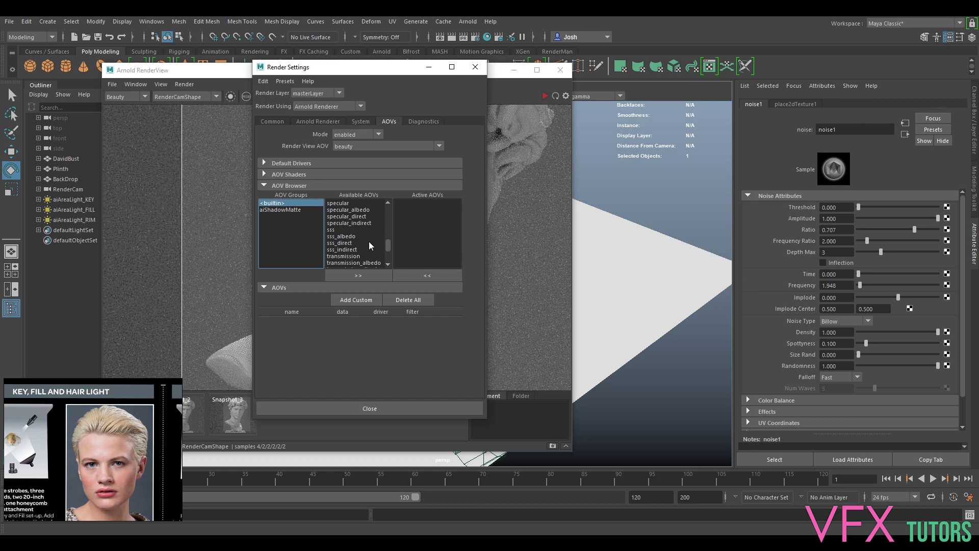
left_click(340, 203)
left_click(369, 276)
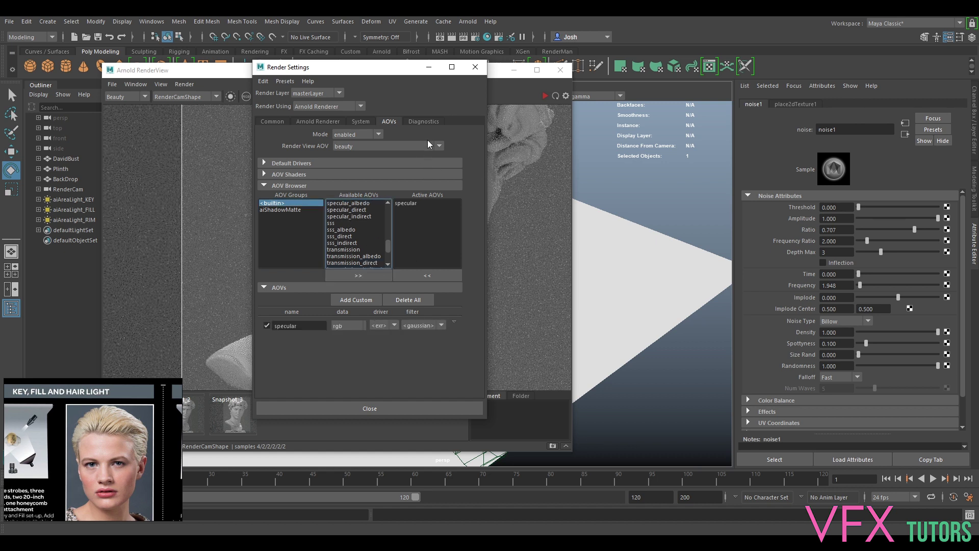
Step: Close the render settings, update the full scene in the Arnold render and display the specular AOV
left_click(474, 67)
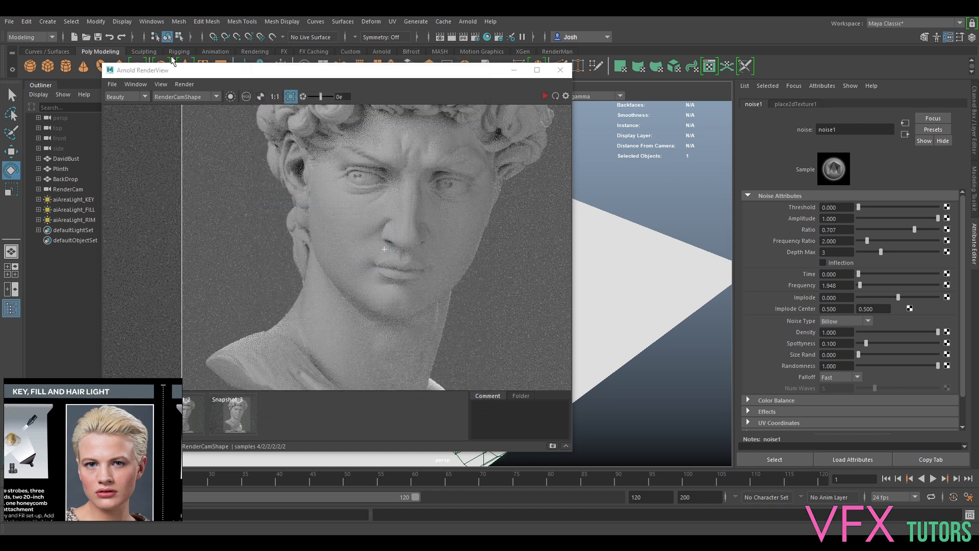
left_click(184, 84)
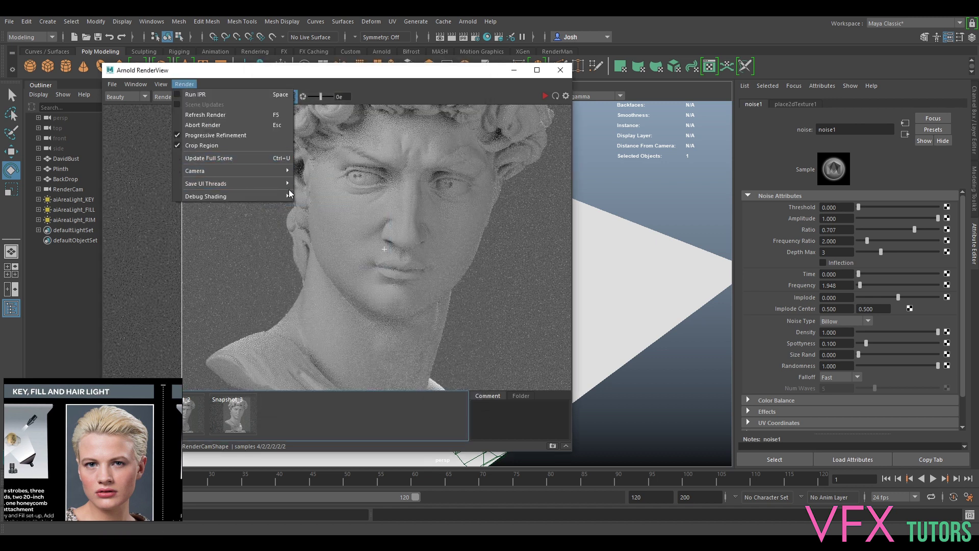
left_click(221, 159)
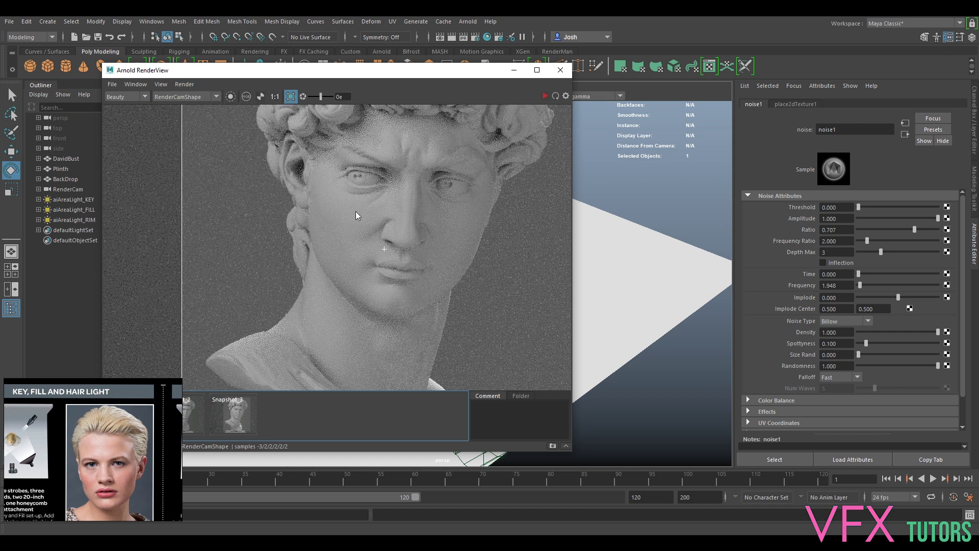
left_click_drag(398, 76, 506, 74)
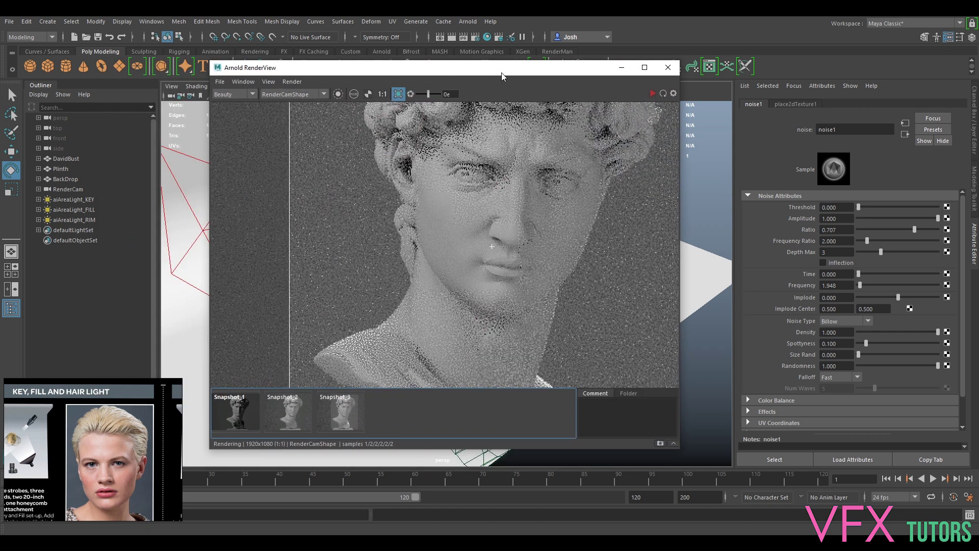
left_click(234, 94)
left_click(232, 110)
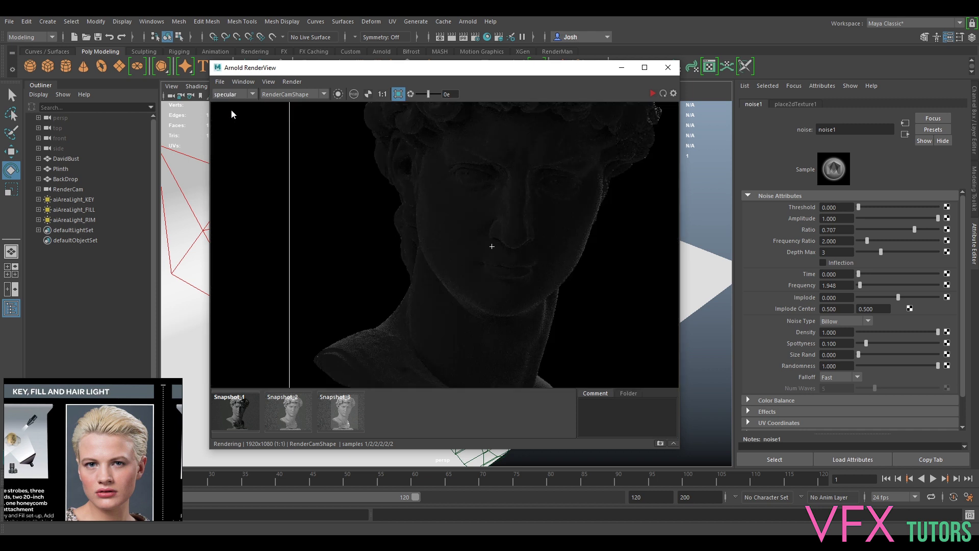
Step: With the live render running, change the bust material's roughness noise type to Perlin Noise and set its frequency to 17.532
left_click(578, 210)
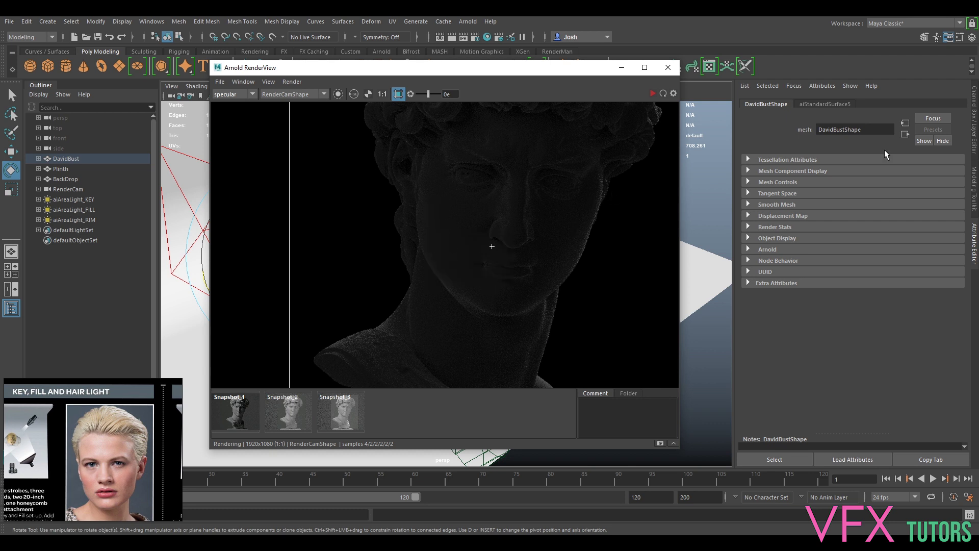
left_click_drag(524, 71, 474, 71)
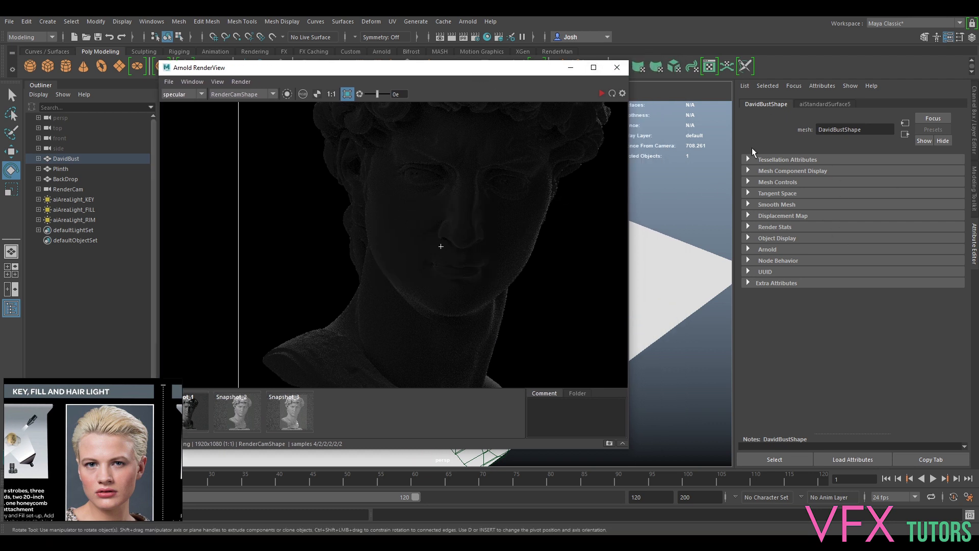
left_click(824, 104)
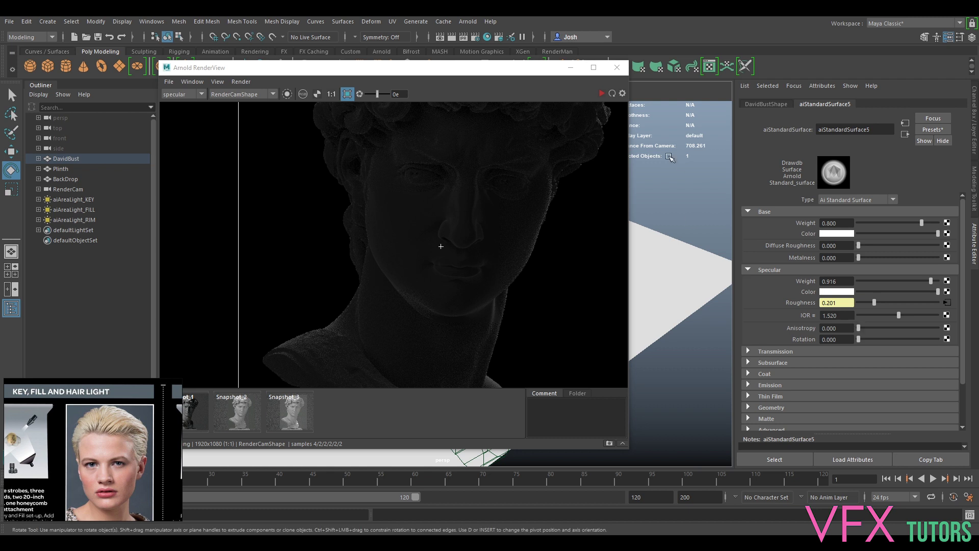
left_click(600, 93)
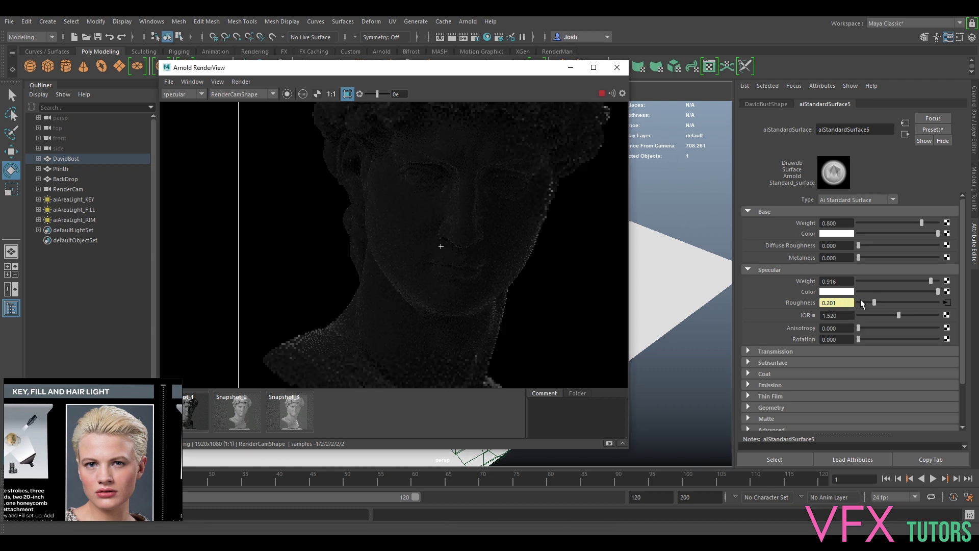
left_click(948, 303)
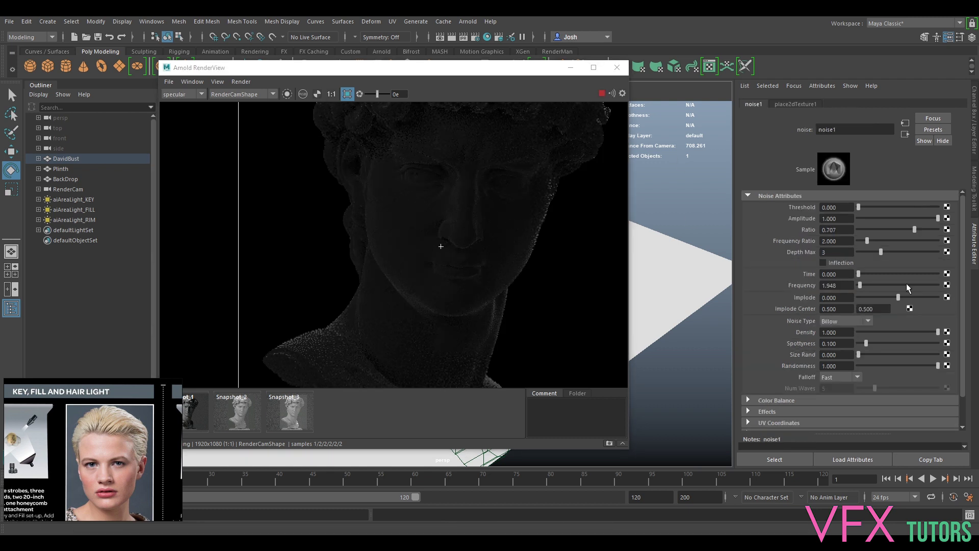
left_click_drag(876, 289, 851, 289)
left_click(839, 321)
left_click(844, 332)
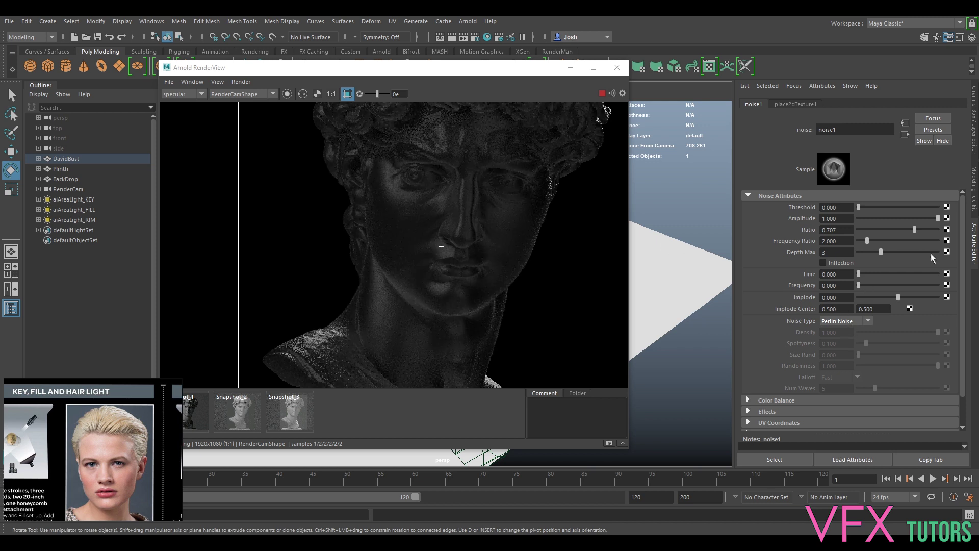
left_click_drag(860, 287, 872, 289)
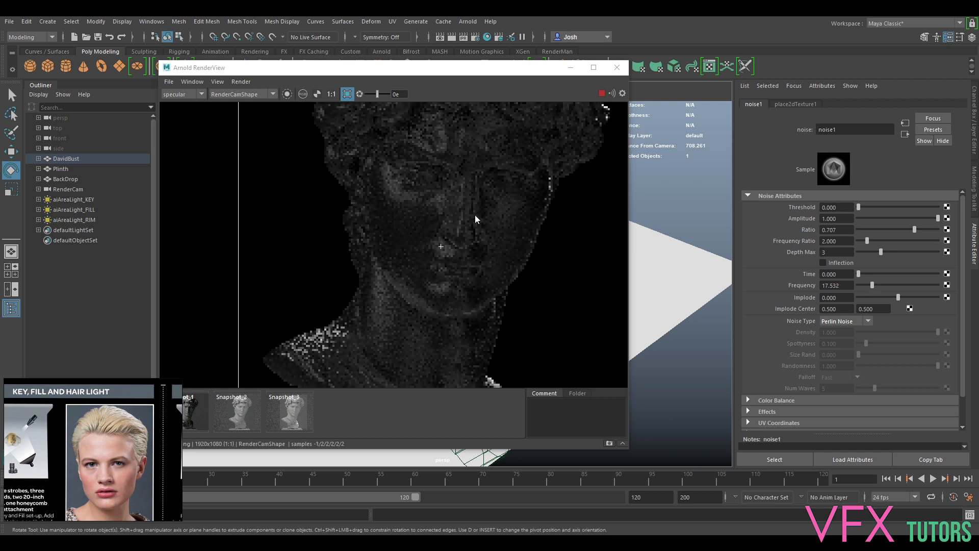
Step: Set the roughness noise's frequency ratio to 1.292, ratio to 0.487, amplitude to 0.182 and frequency to 37.662, and stop the live render
left_click_drag(867, 241, 861, 240)
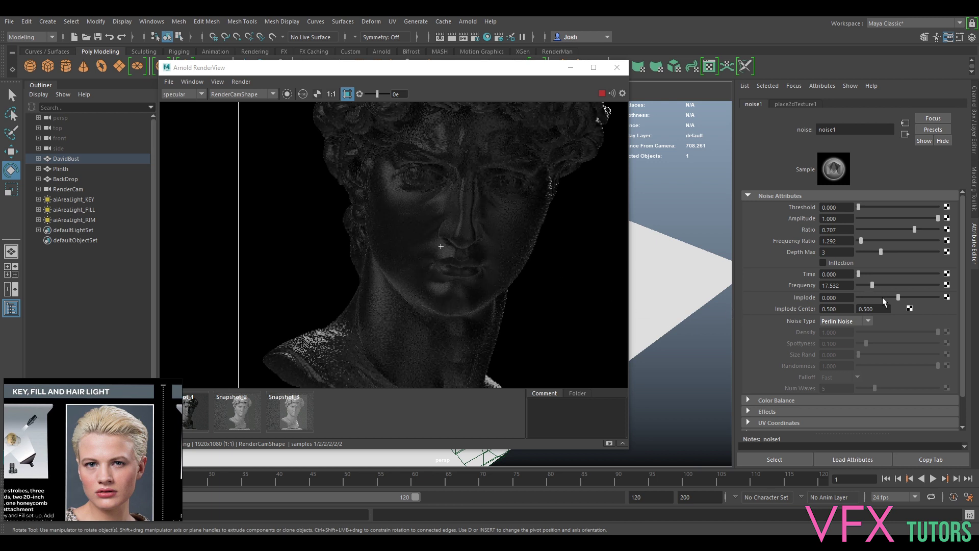
left_click_drag(907, 229, 896, 228)
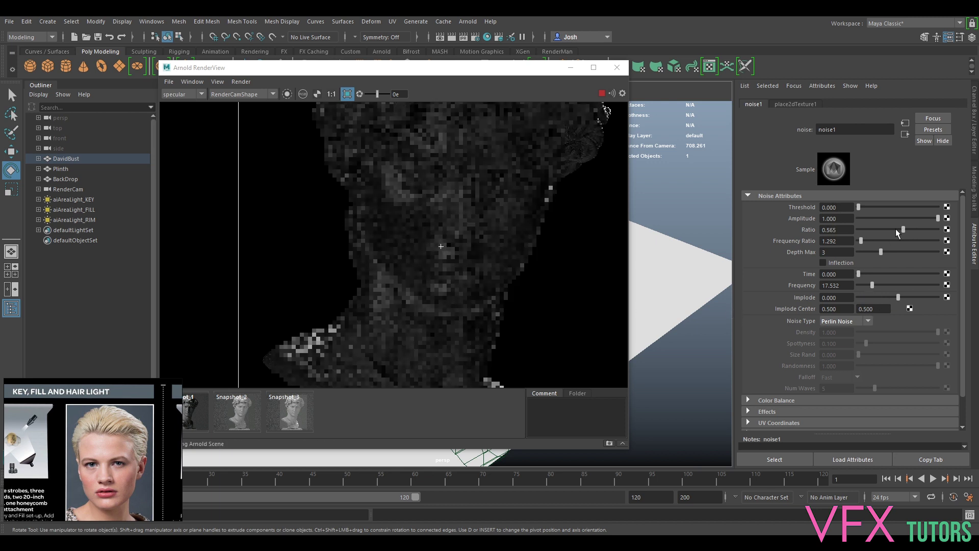
left_click(871, 218)
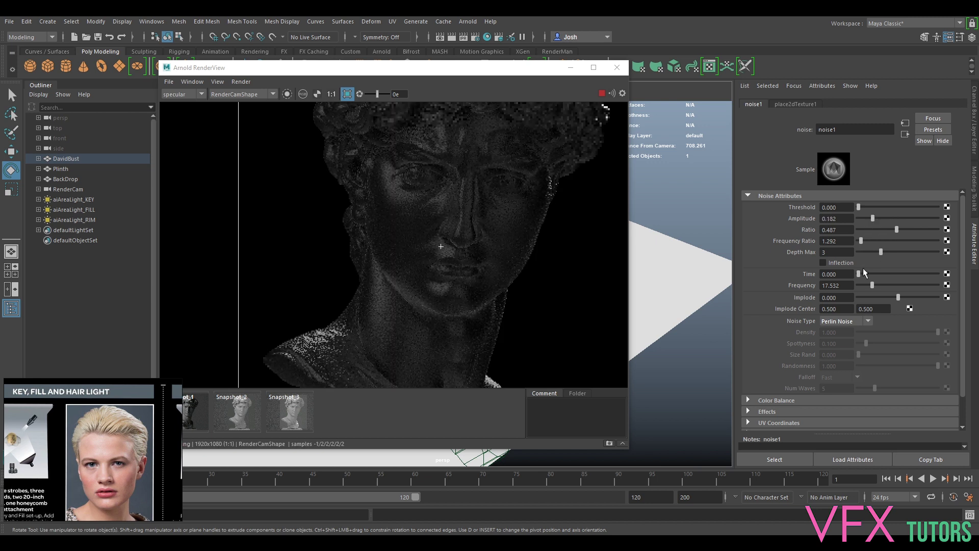
left_click_drag(862, 287, 888, 284)
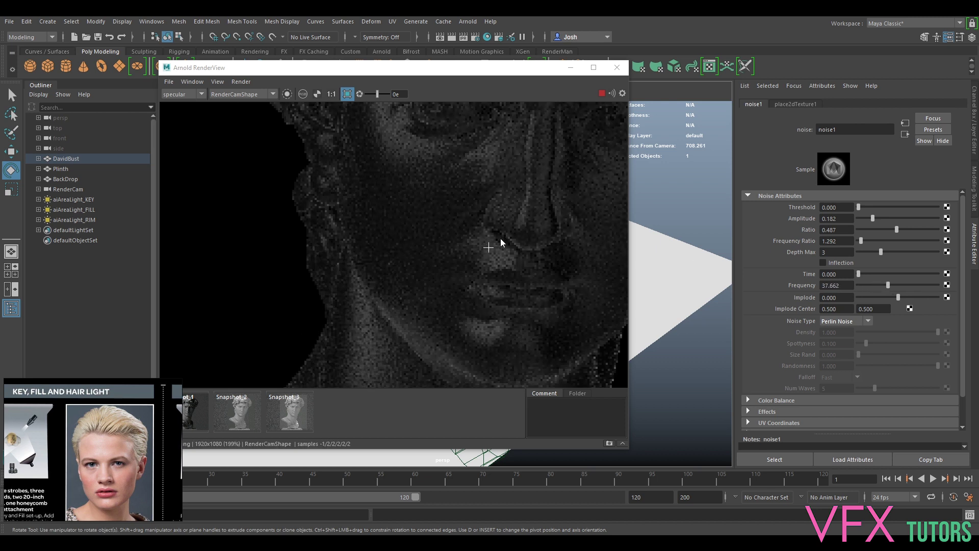
left_click(503, 175)
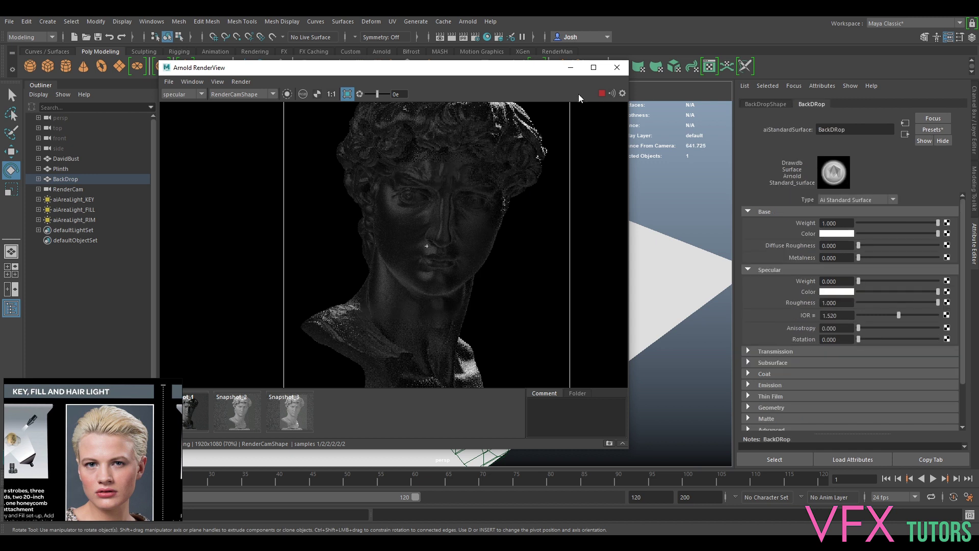
left_click(601, 94)
scroll(451, 304, "up", 2)
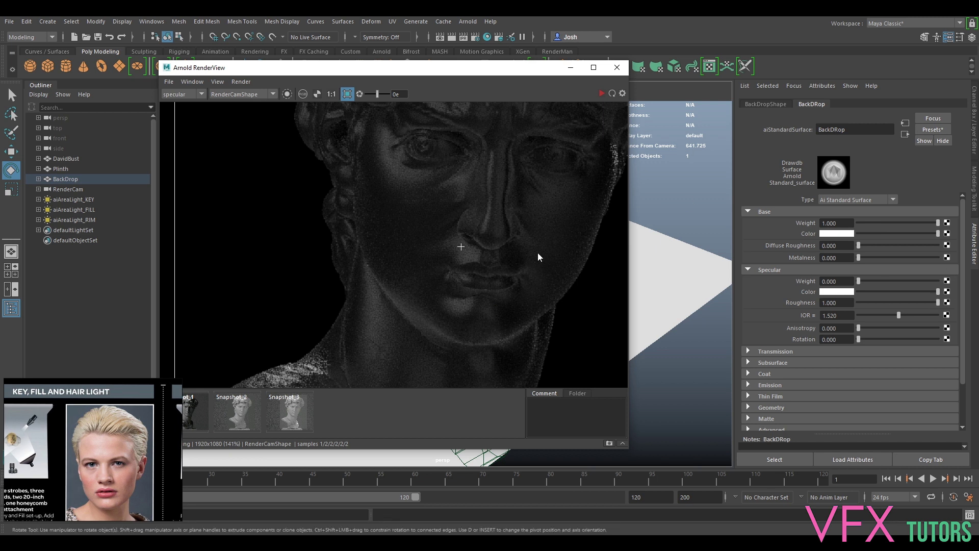
Step: Disconnect the noise1 texture from the bust material's specular roughness and re-render the specular pass
left_click(489, 228)
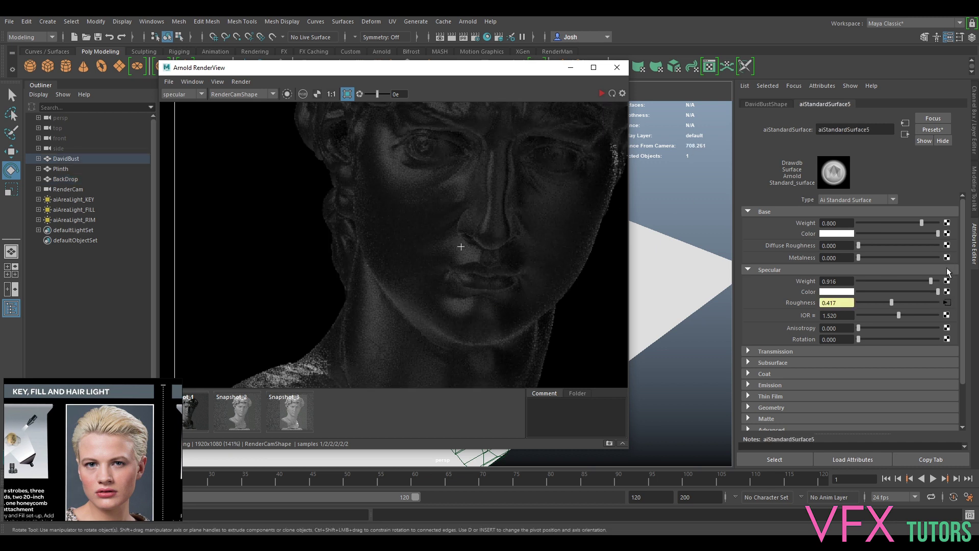
left_click(946, 303)
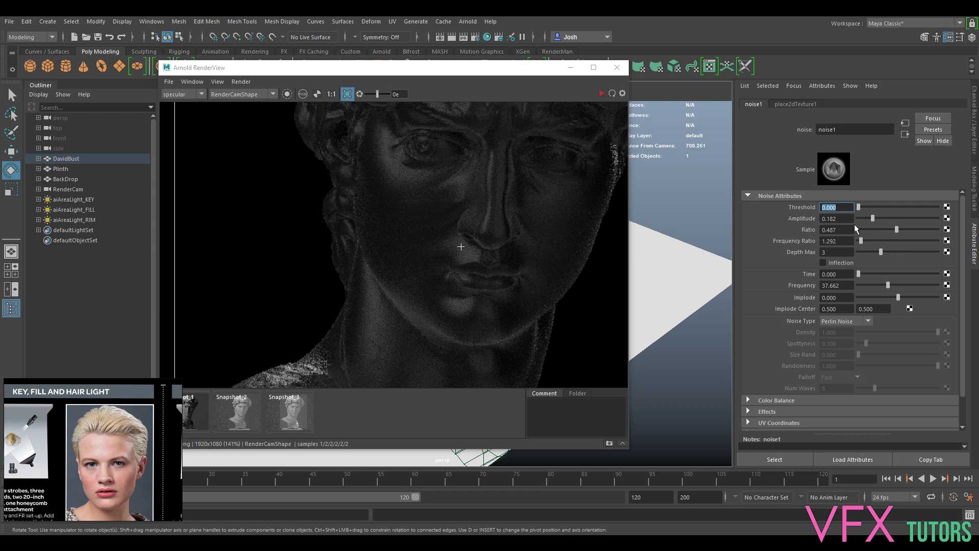
left_click(796, 103)
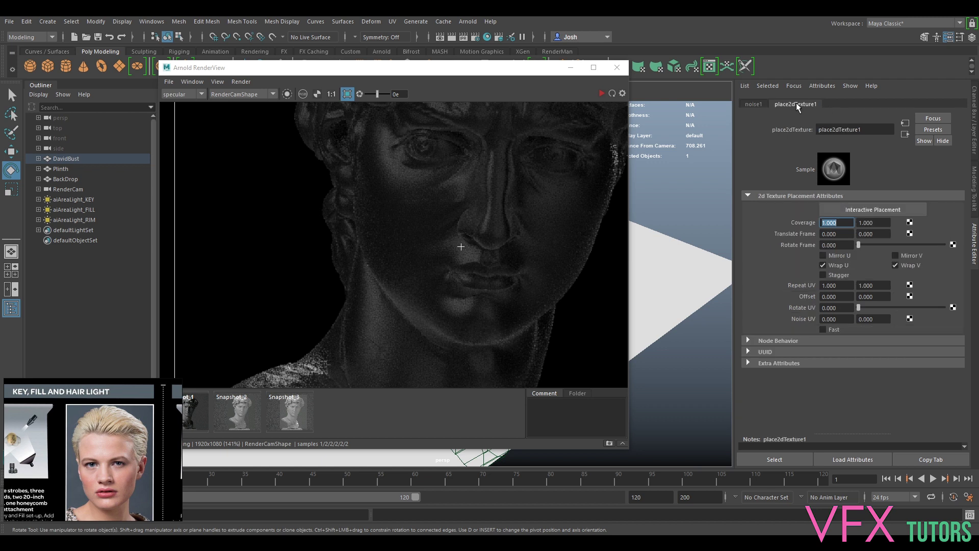
left_click(747, 104)
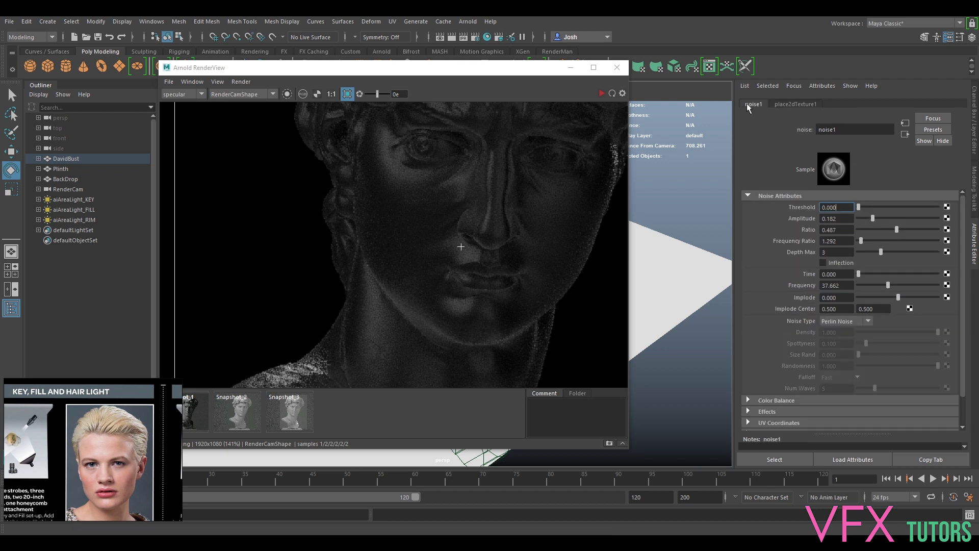
left_click(899, 133)
right_click(810, 306)
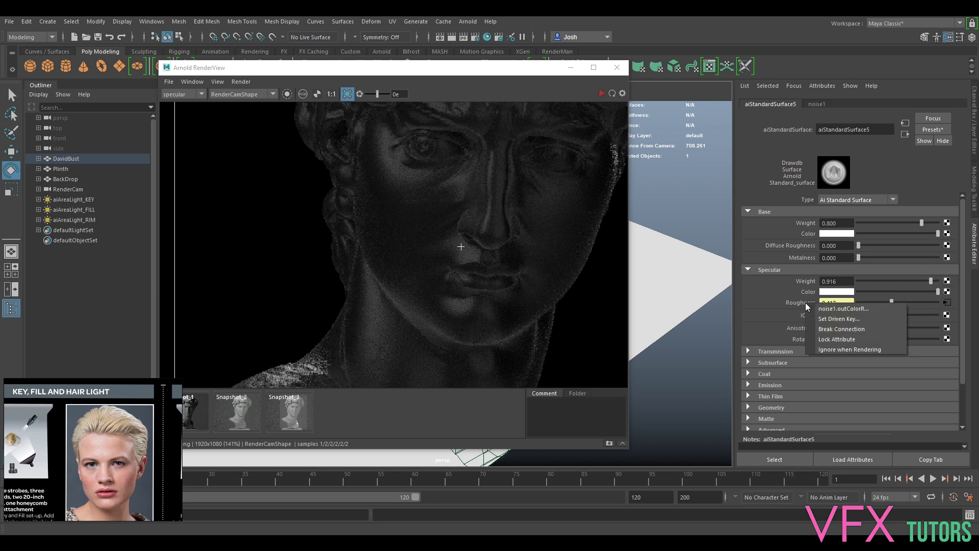
left_click(836, 319)
left_click(601, 95)
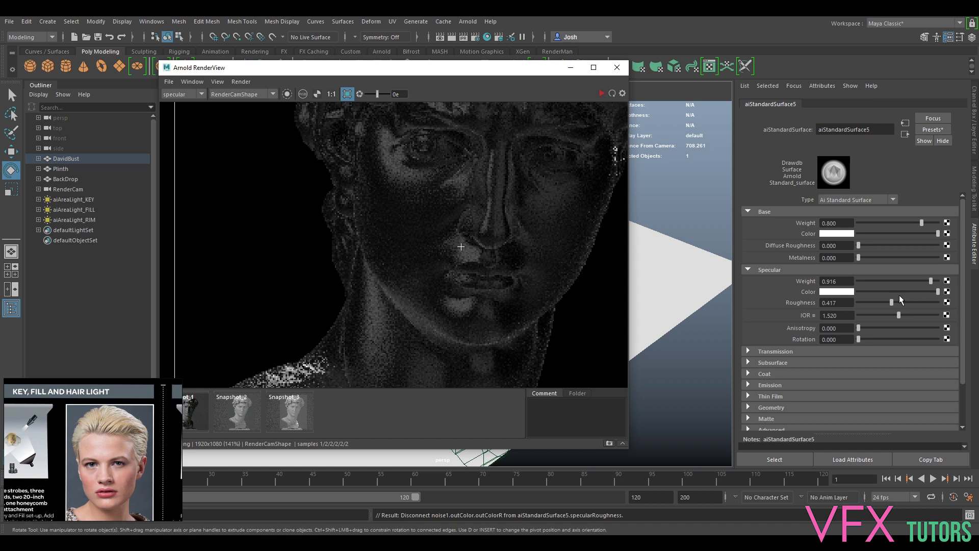
Step: Map a new noise texture to the bust's specular roughness, using Perlin Noise with a frequency of 23.377
left_click(948, 305)
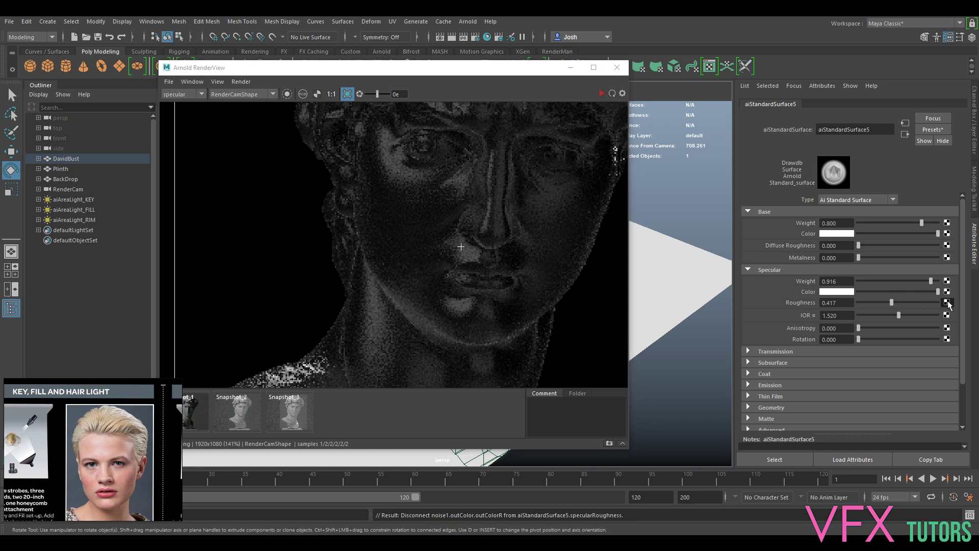
left_click(424, 354)
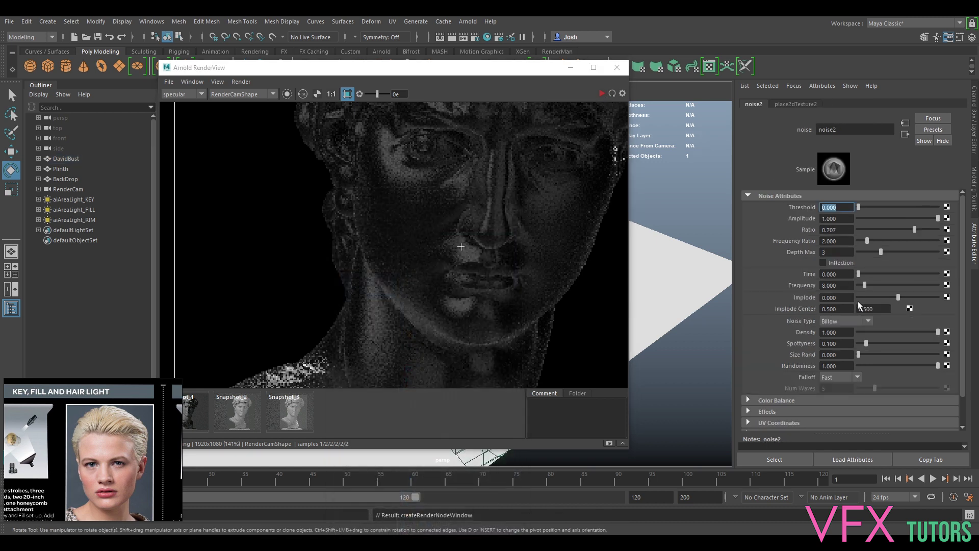
left_click(835, 321)
left_click(835, 332)
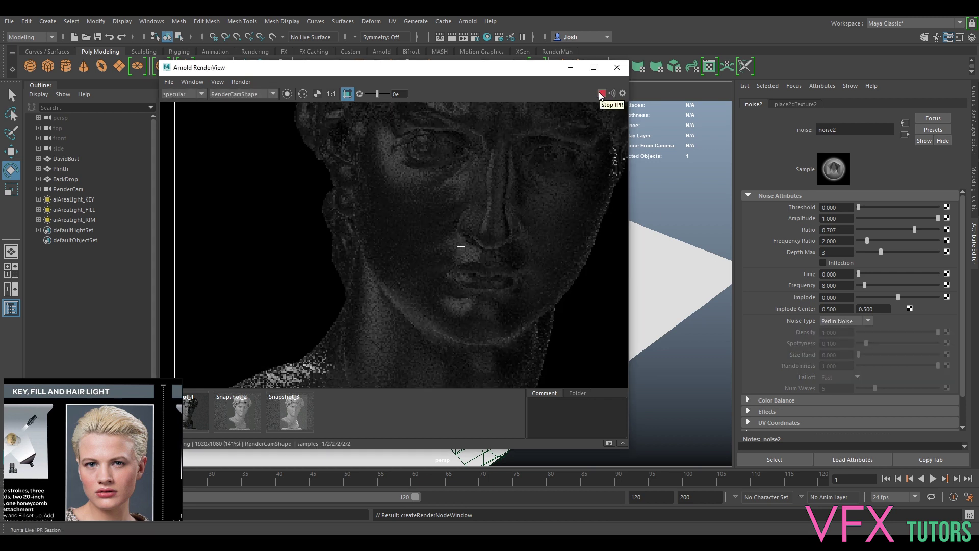
mouse_move(864, 285)
left_mouse_down()
mouse_move(926, 293)
mouse_move(867, 290)
mouse_move(875, 296)
left_mouse_up()
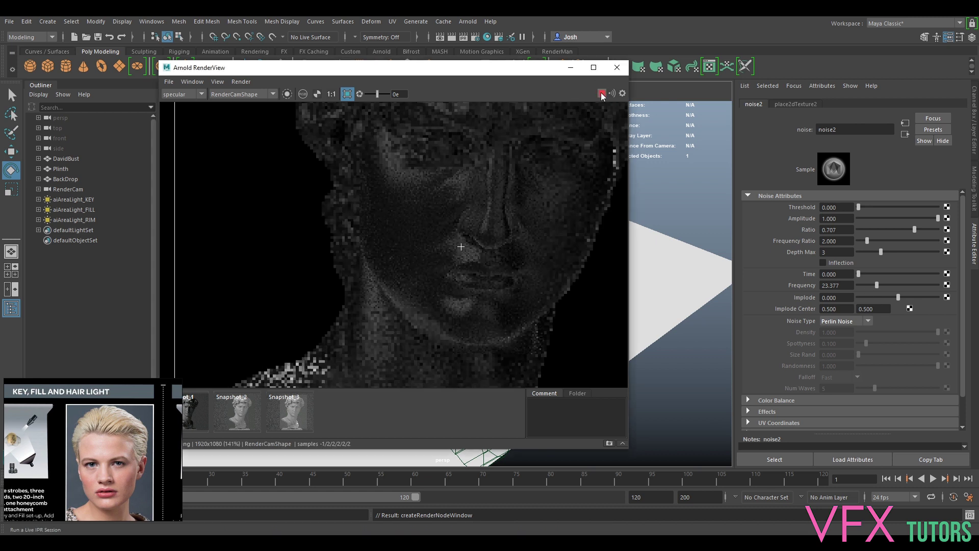
Step: Isolate the selected noise in the live render, set its frequency to 4.545 and turn the isolation off
left_click(287, 93)
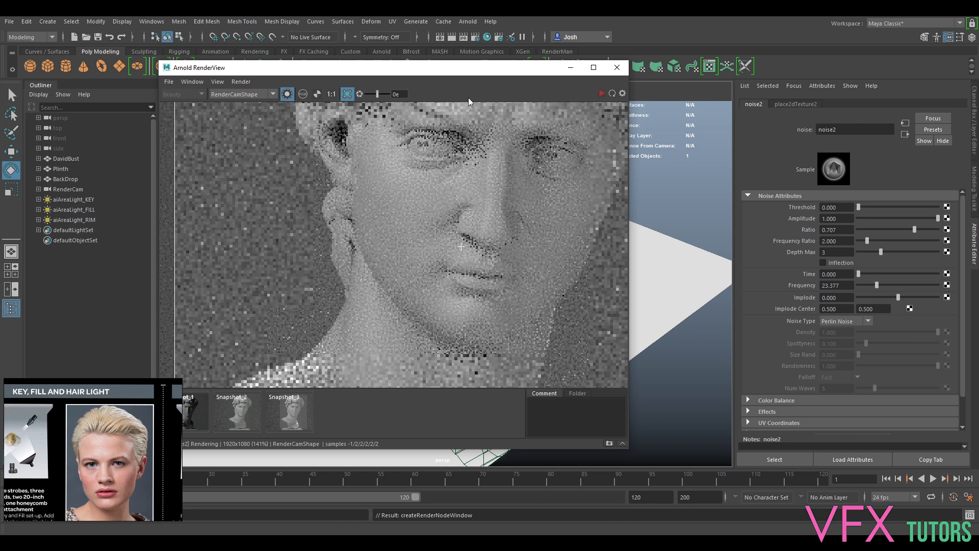
left_click(602, 94)
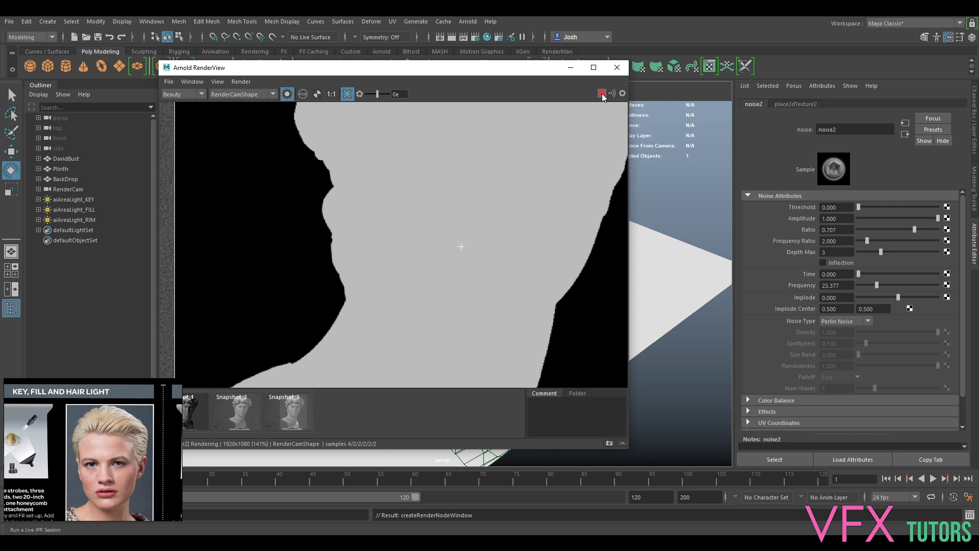
mouse_move(872, 283)
left_mouse_down()
mouse_move(849, 283)
mouse_move(862, 286)
left_mouse_up()
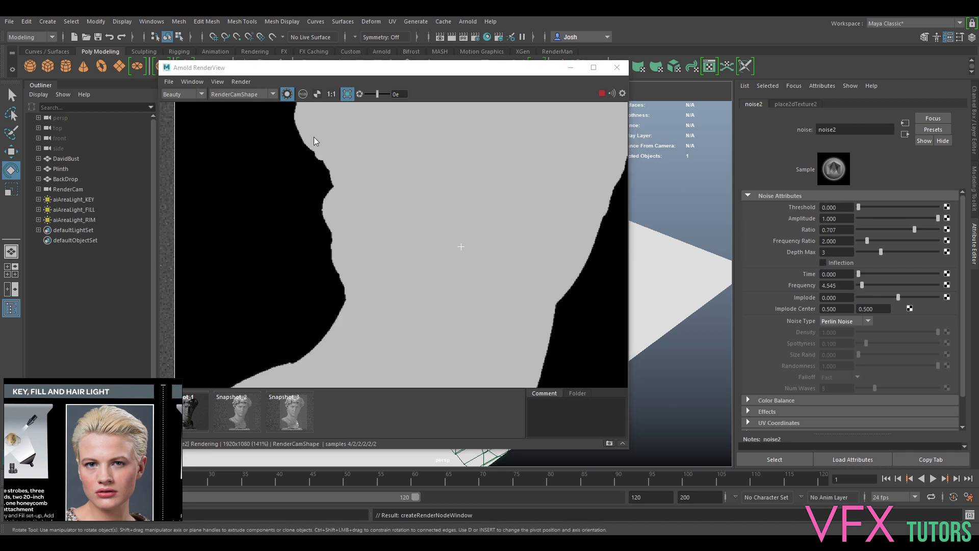
left_click(288, 95)
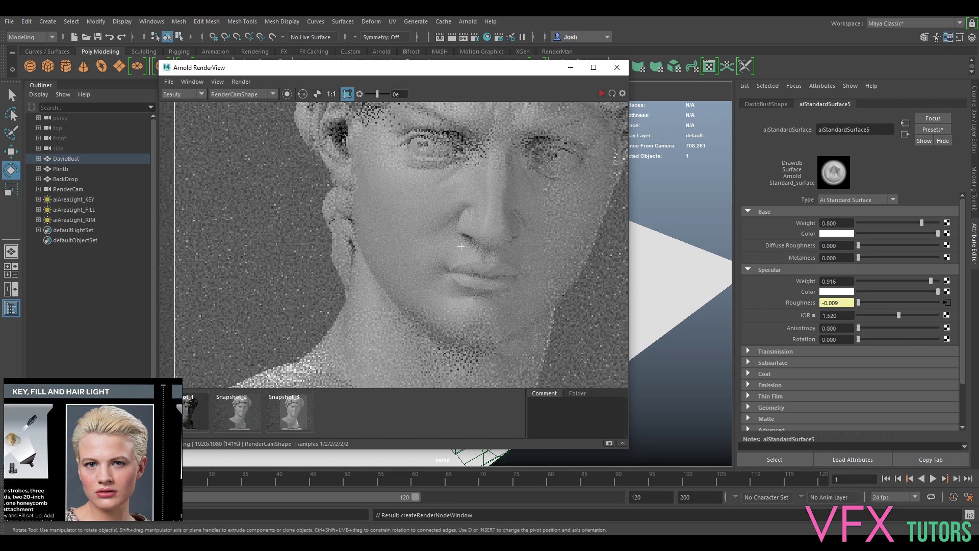
Step: Break the noise2 connection to the bust's specular roughness, re-render the whole bust and stop the live render
right_click(788, 306)
left_click(805, 321)
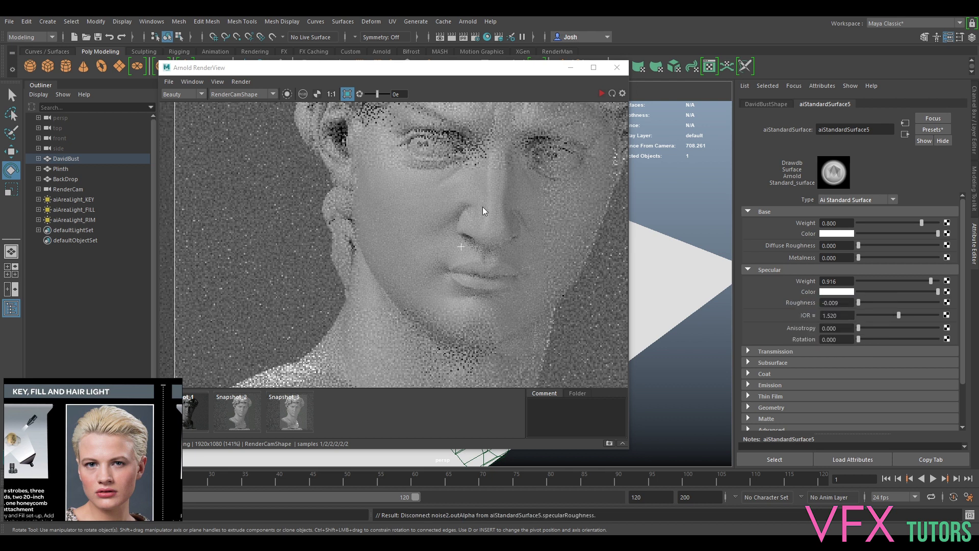
scroll(506, 222, "down", 2)
left_click(604, 214)
left_click(611, 93)
scroll(433, 275, "down", 2)
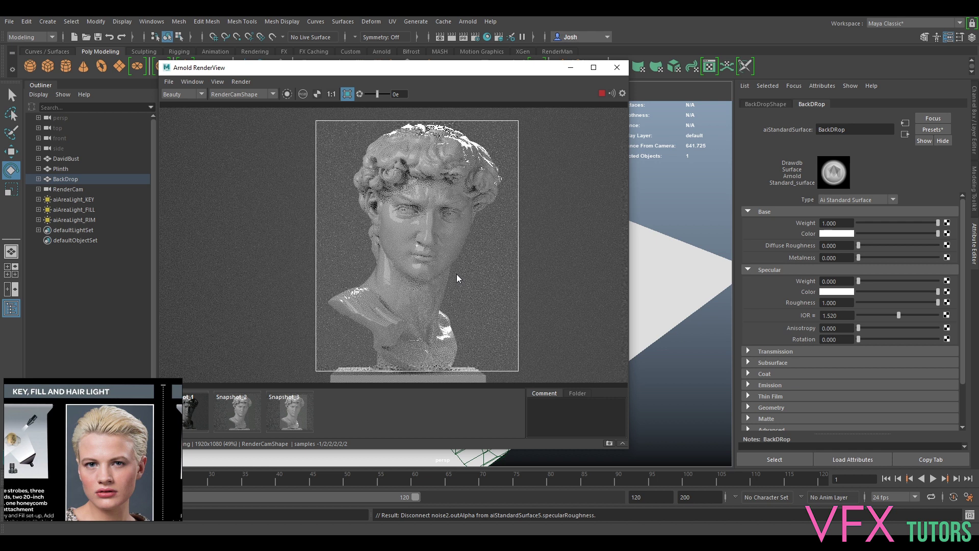
left_click(602, 93)
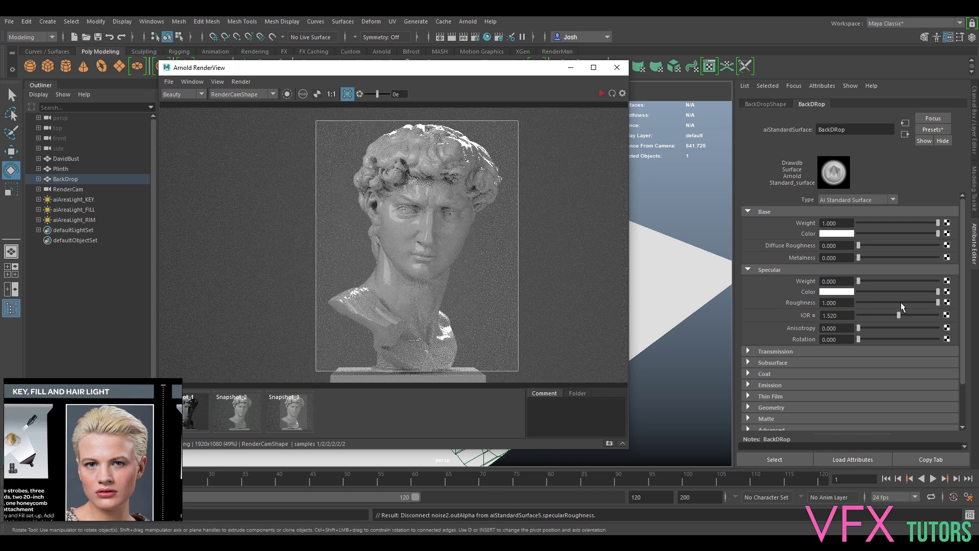
Step: Map a new noise texture to the backdrop material's specular roughness and store a snapshot of the current render
left_click(946, 303)
left_click(421, 358)
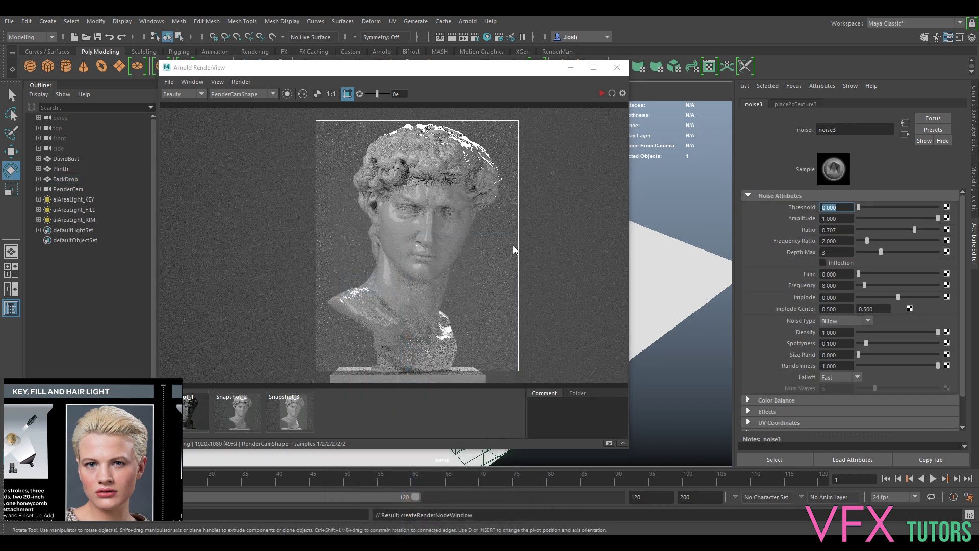
left_click(609, 443)
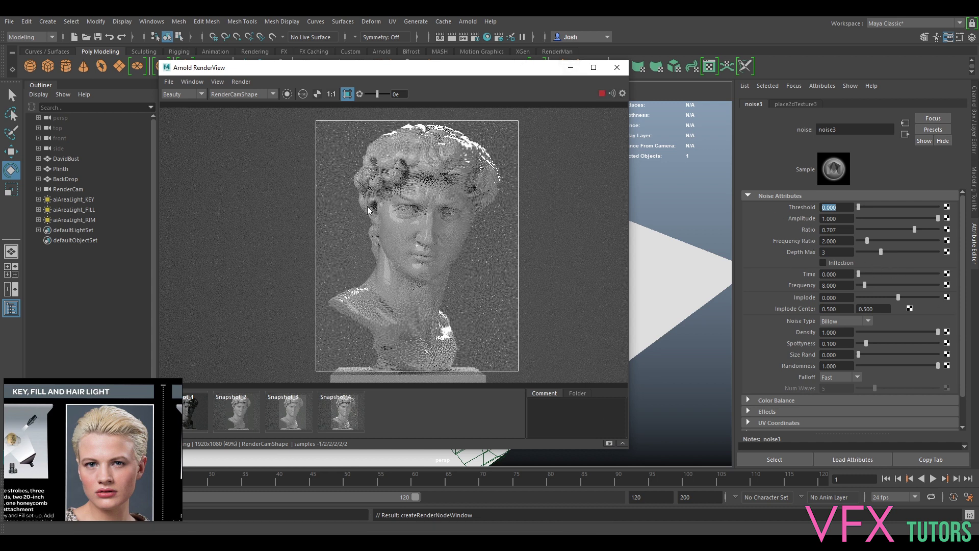
Step: Change the backdrop's noise to Perlin Noise with a frequency of 7.143
scroll(413, 253, "up", 2)
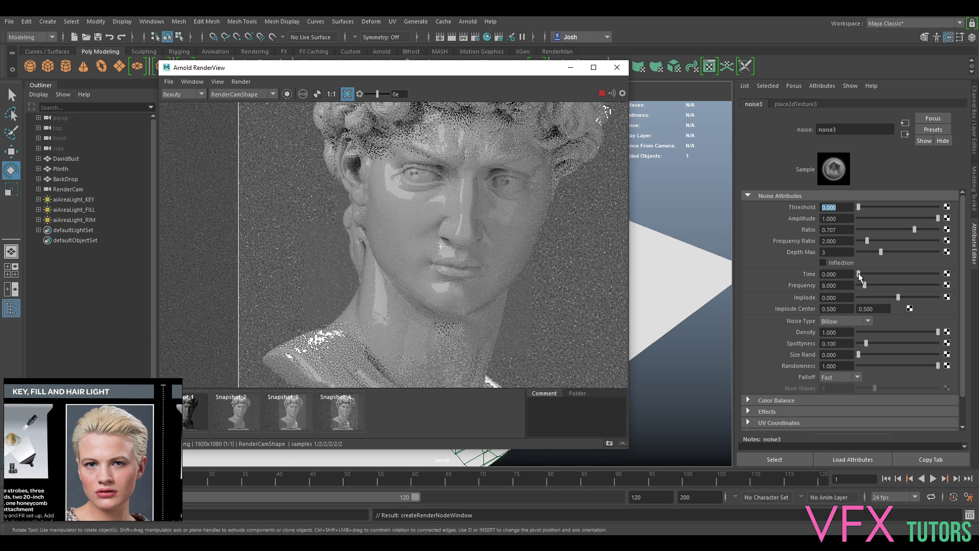
left_click(840, 321)
left_click(837, 332)
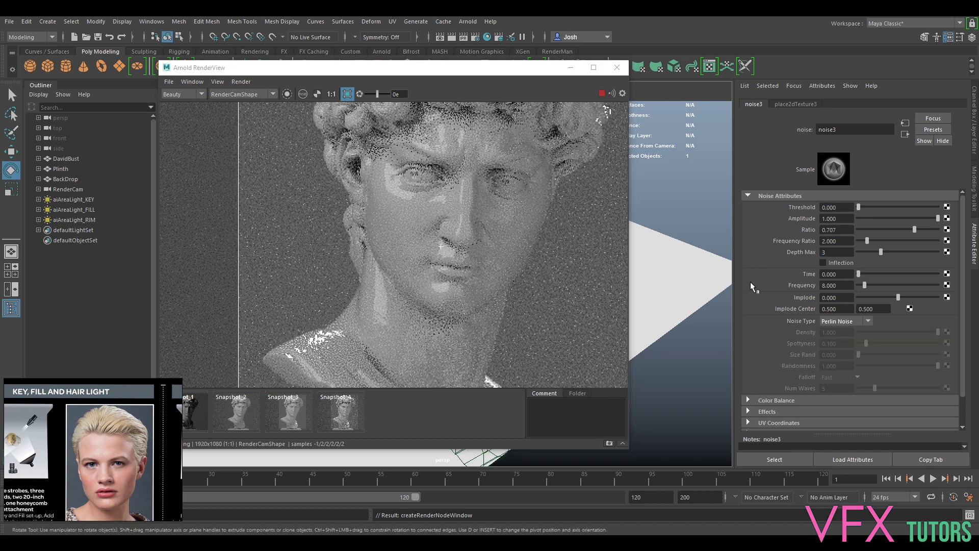
mouse_move(864, 285)
left_mouse_down()
mouse_move(907, 293)
mouse_move(851, 287)
mouse_move(864, 285)
left_mouse_up()
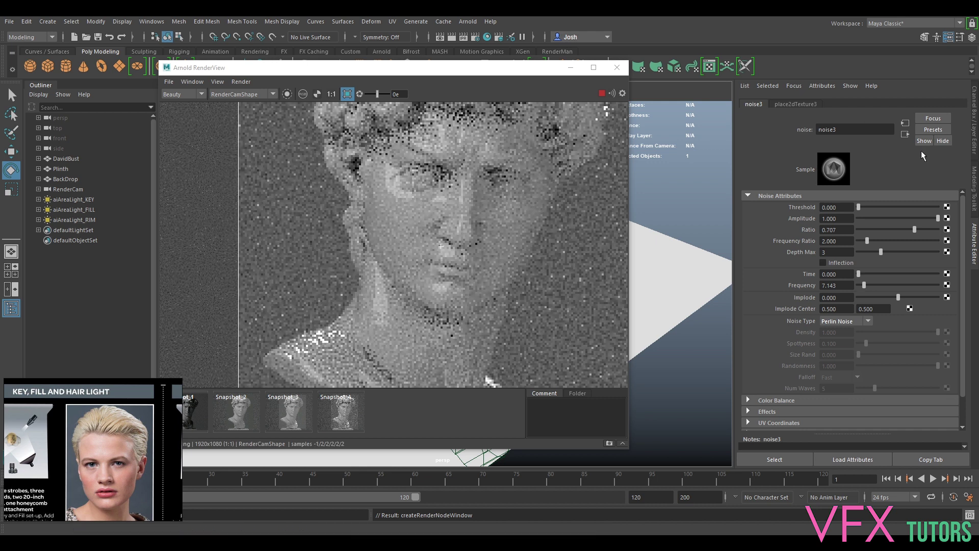
Step: Raise the backdrop material's specular weight to 0.747, restart the live render and raise the weight to 1.000
left_click(905, 135)
left_click_drag(861, 282, 916, 286)
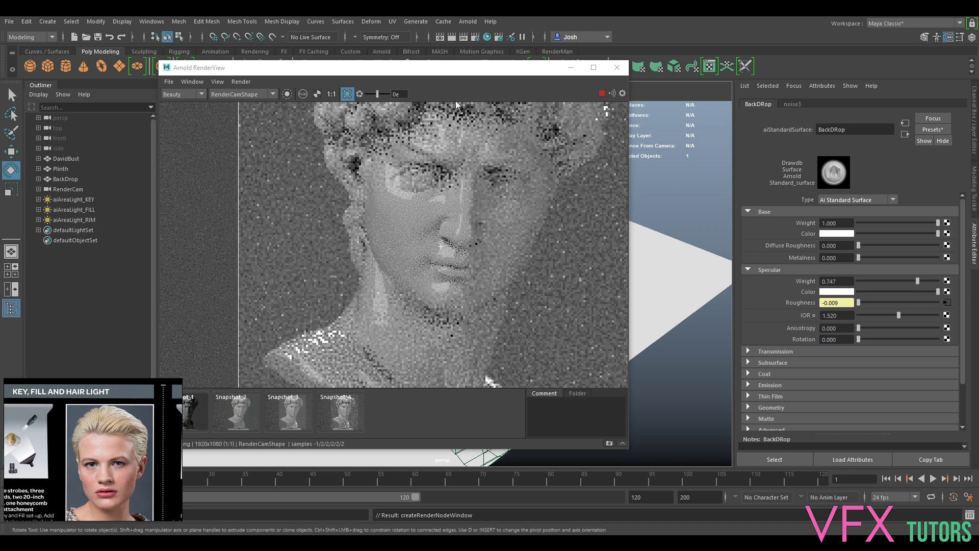
left_click(601, 93)
left_click(601, 93)
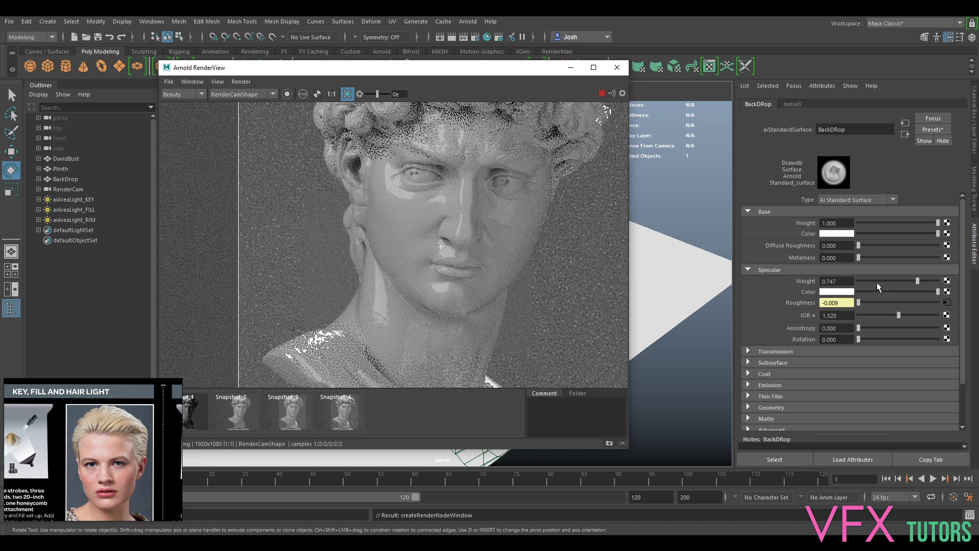
left_click_drag(918, 280, 951, 284)
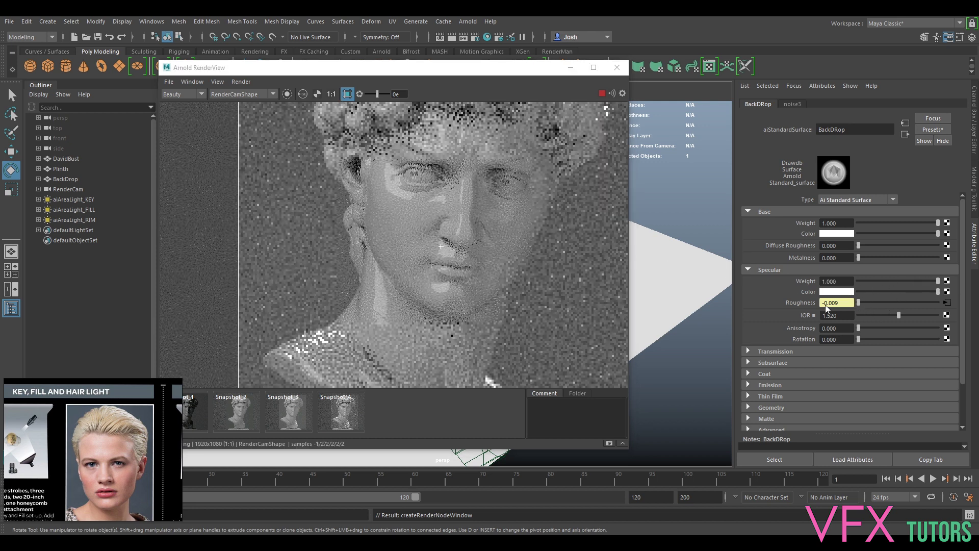
Step: Set the backdrop noise's threshold to 0.448, frequency to 0.000 and frequency ratio to 1.292
left_click(946, 302)
left_click_drag(861, 206, 892, 211)
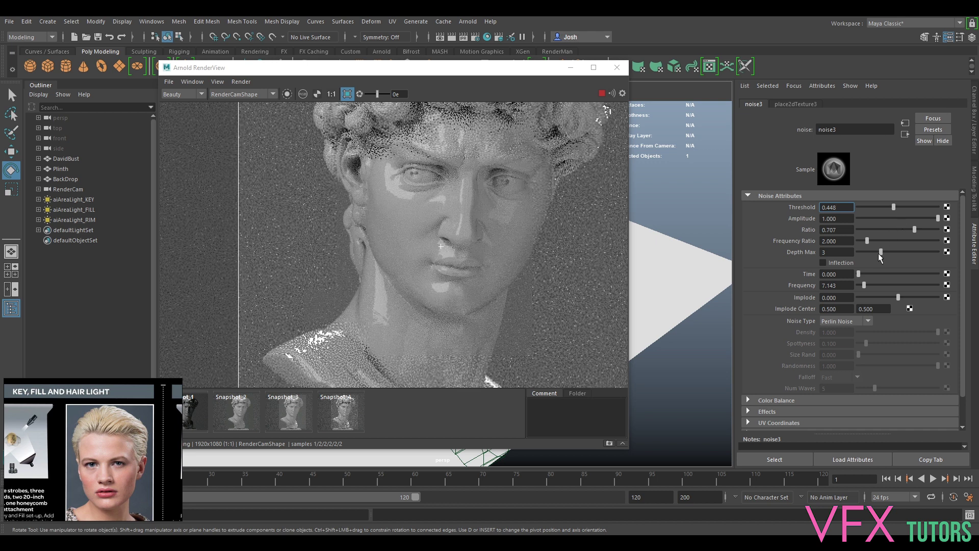
mouse_move(863, 285)
left_mouse_down()
mouse_move(925, 284)
mouse_move(859, 287)
left_mouse_up()
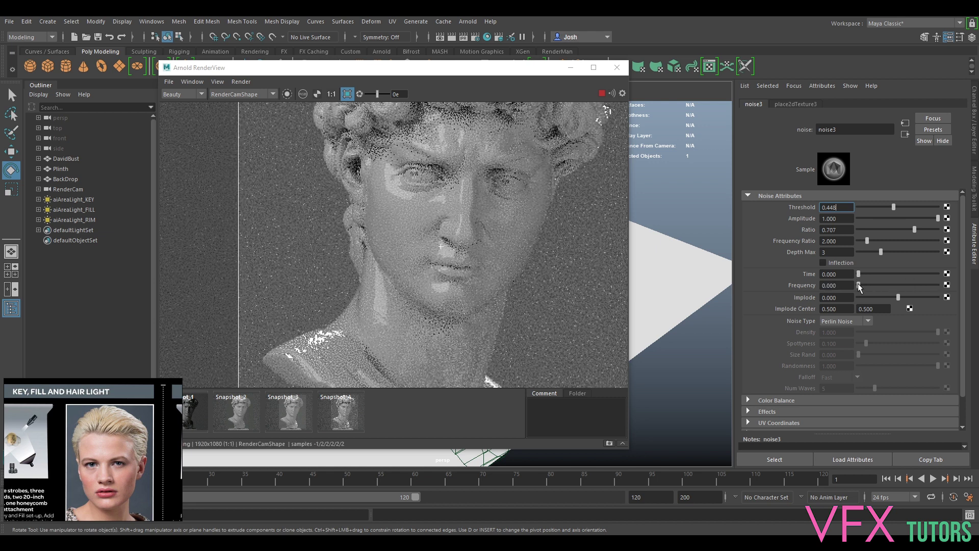
left_click(859, 238)
left_click(860, 240)
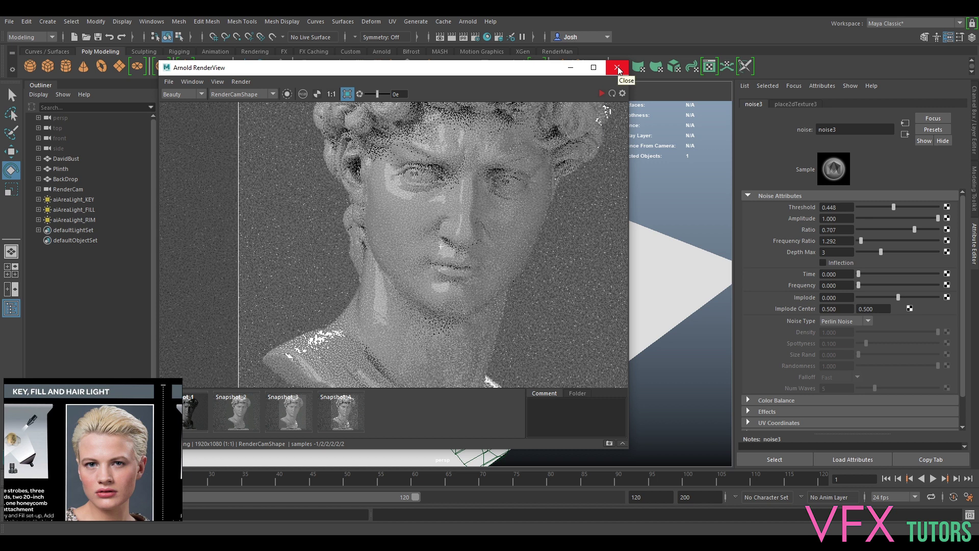
Step: Close the render window and break the noise connection on the backdrop's specular roughness
left_click(617, 67)
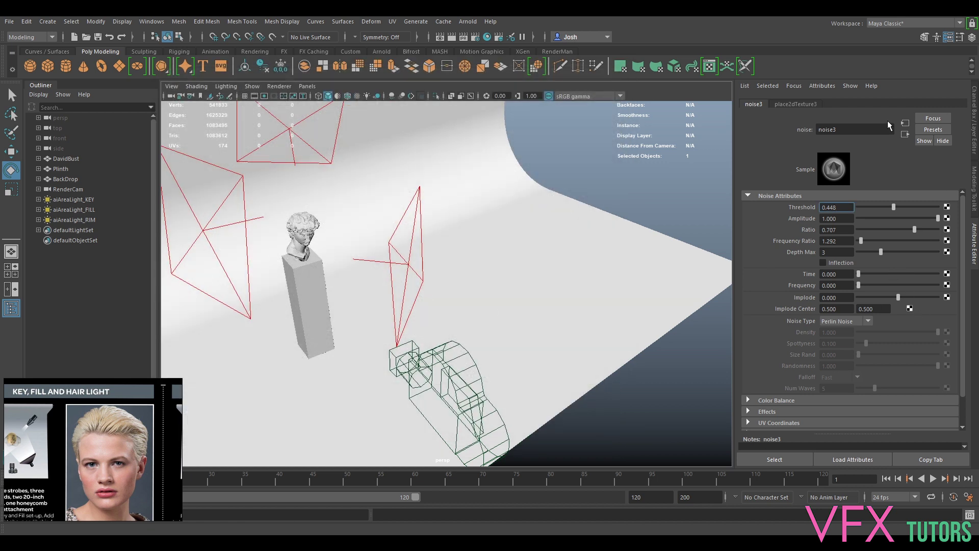
left_click(905, 134)
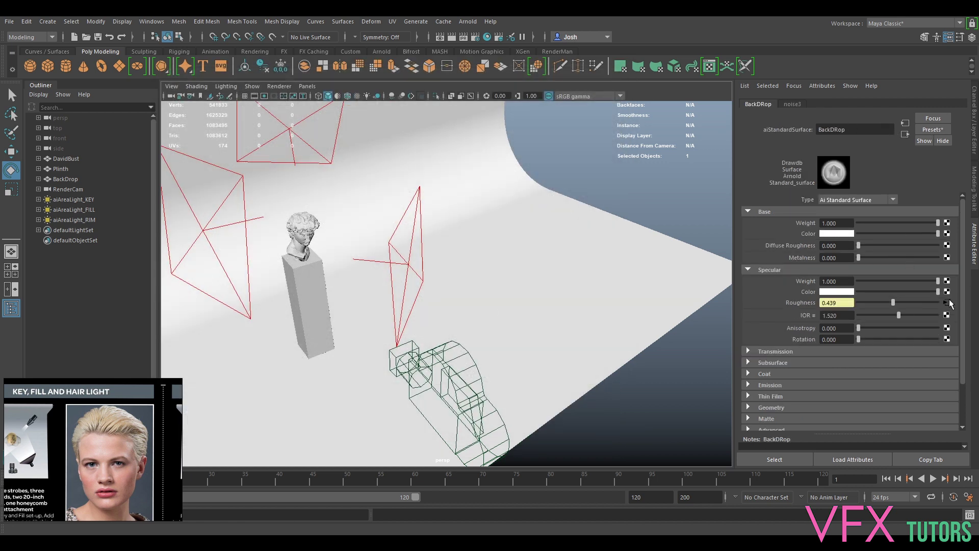
right_click(794, 302)
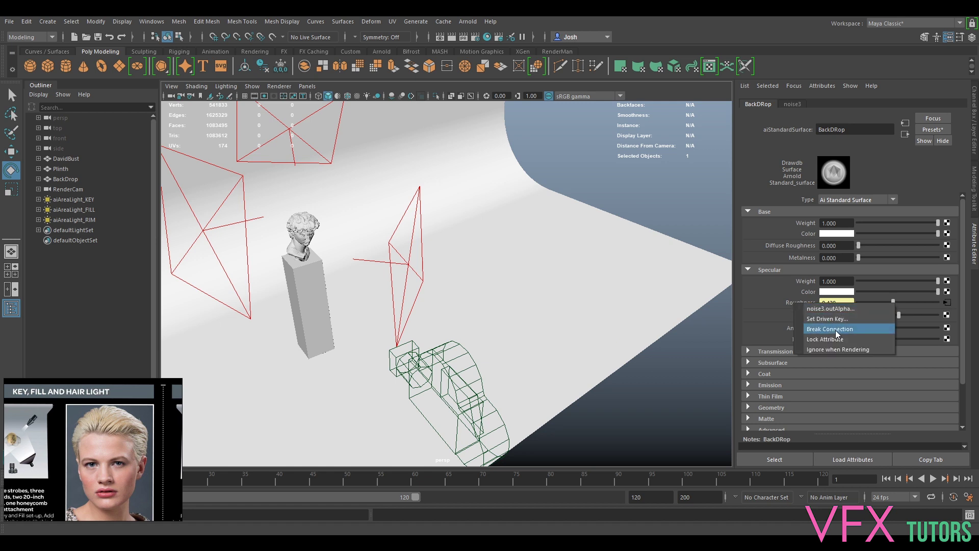
left_click(836, 332)
Step: Look through RenderCam in the viewport, then reopen the Arnold RenderView and render the bust again
left_click(307, 85)
mouse_move(331, 94)
left_click(438, 94)
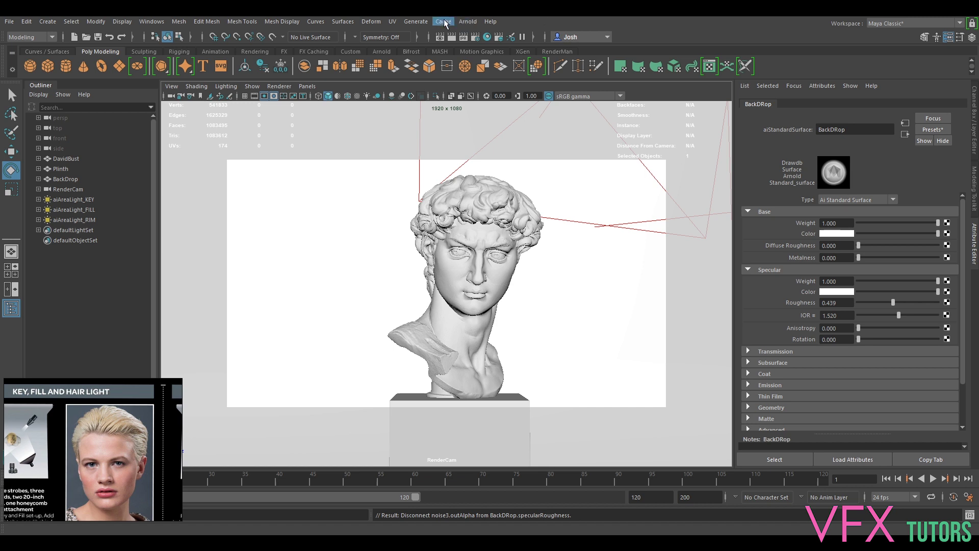
left_click(469, 22)
left_click(505, 51)
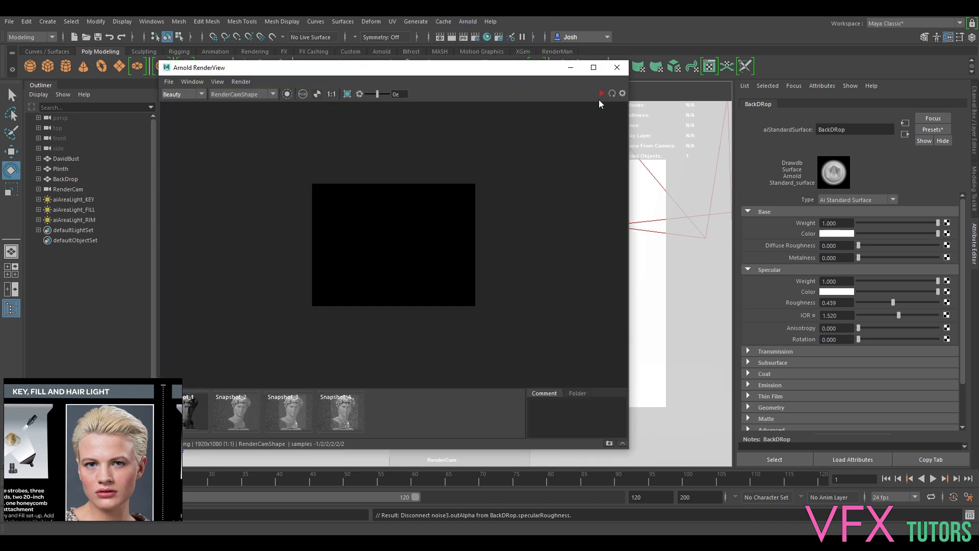
scroll(463, 237, "down", 3)
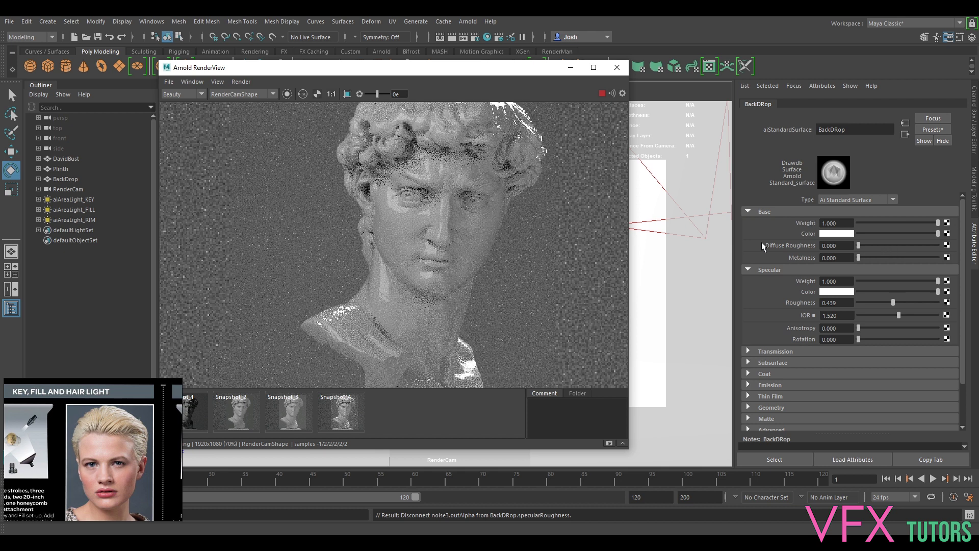
Step: Try a backdrop specular weight of 0.065, and undo it with the backdrop's noise edits and the bust's broken roughness connection
left_click_drag(904, 280, 861, 279)
left_click(863, 280)
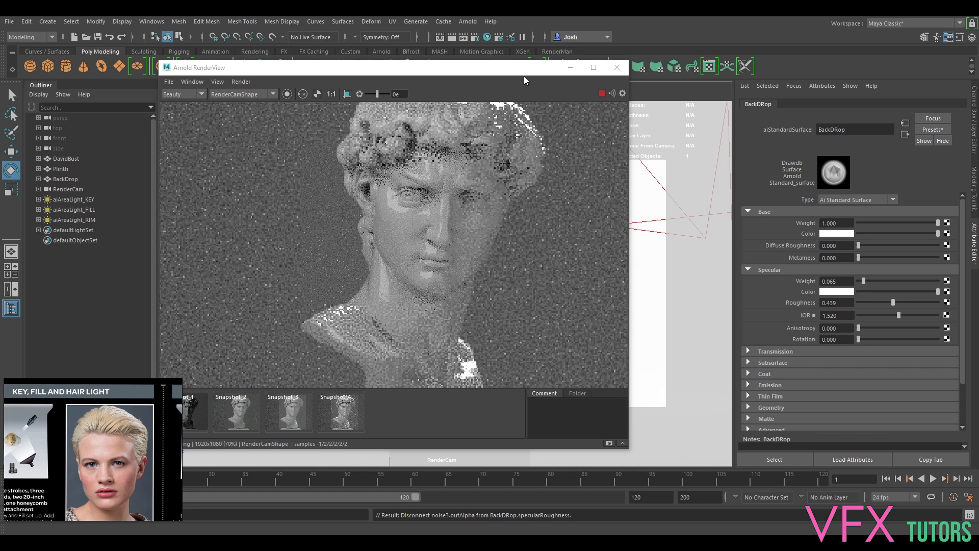
key("ctrl+z")
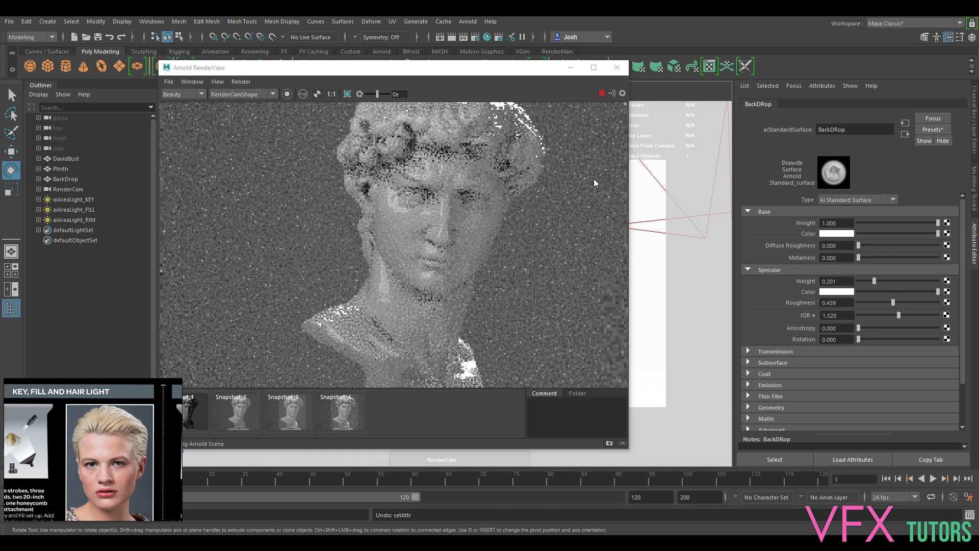
key("ctrl+z")
key("ctrl+z")
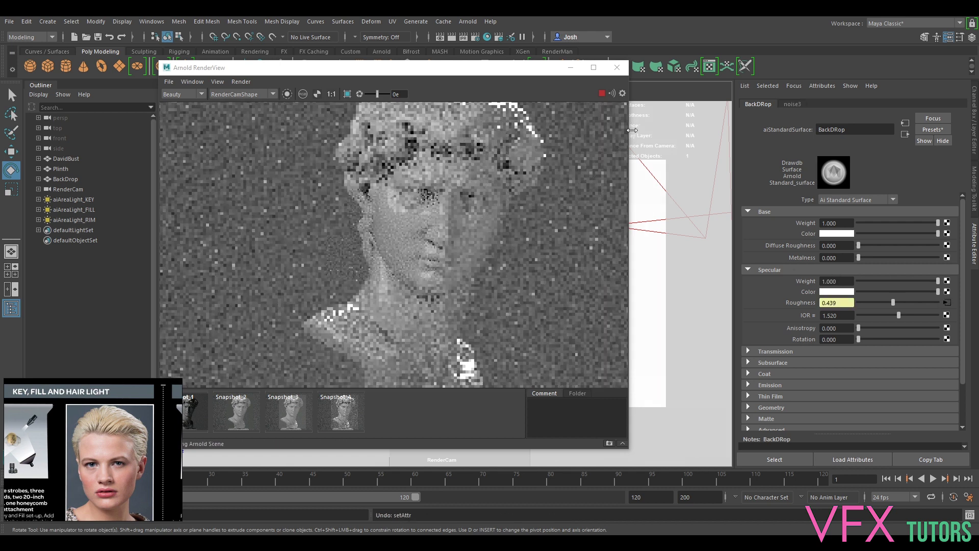
key("ctrl+z")
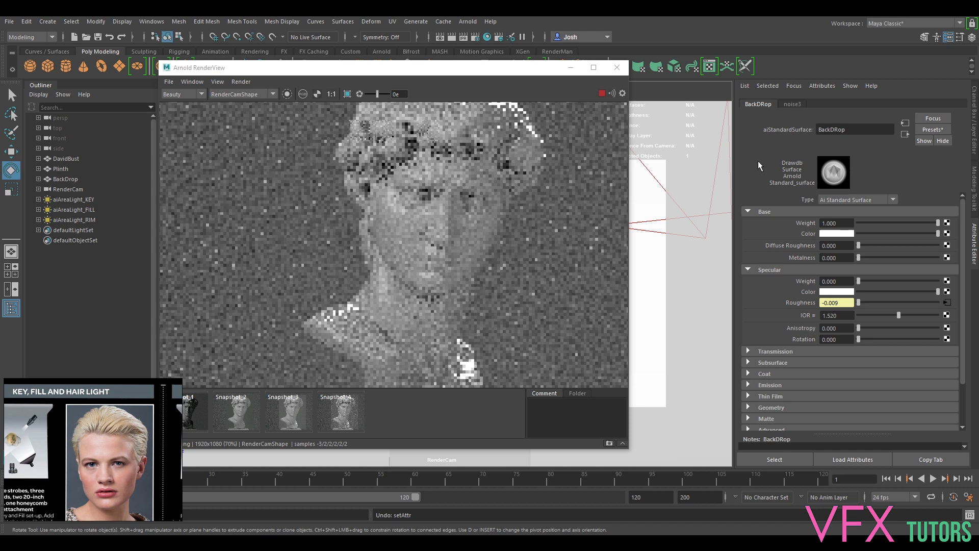
key("ctrl+z")
key("ctrl+z")
key("ctrl+z")
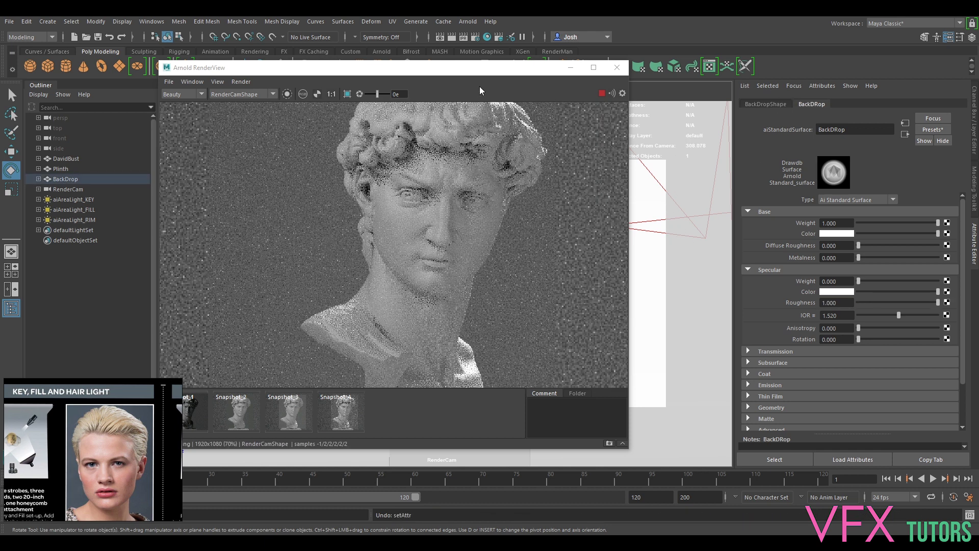
Step: Select the David bust in the viewport and set its specular weight to 1.000
left_click_drag(511, 70, 547, 229)
left_click(482, 196)
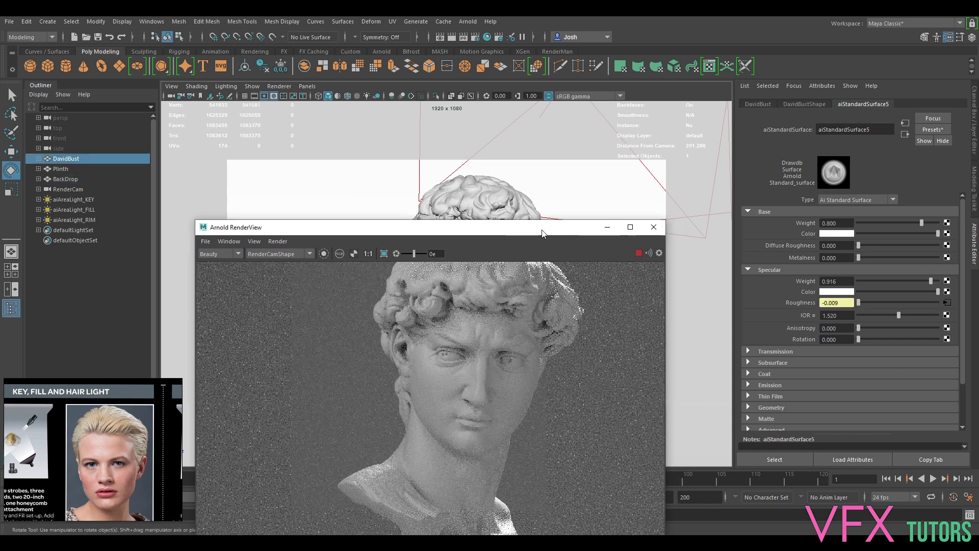
left_click_drag(543, 233, 543, 84)
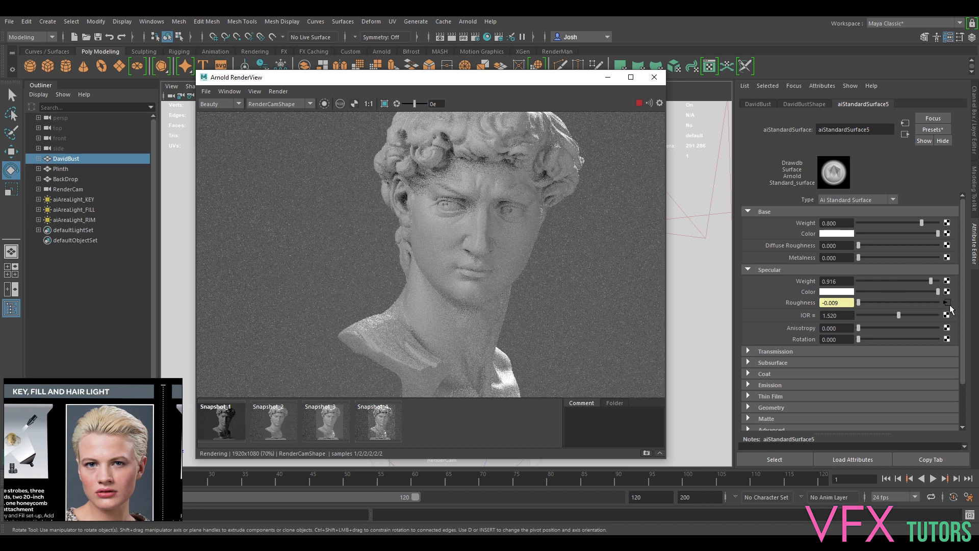
left_click_drag(932, 280, 940, 280)
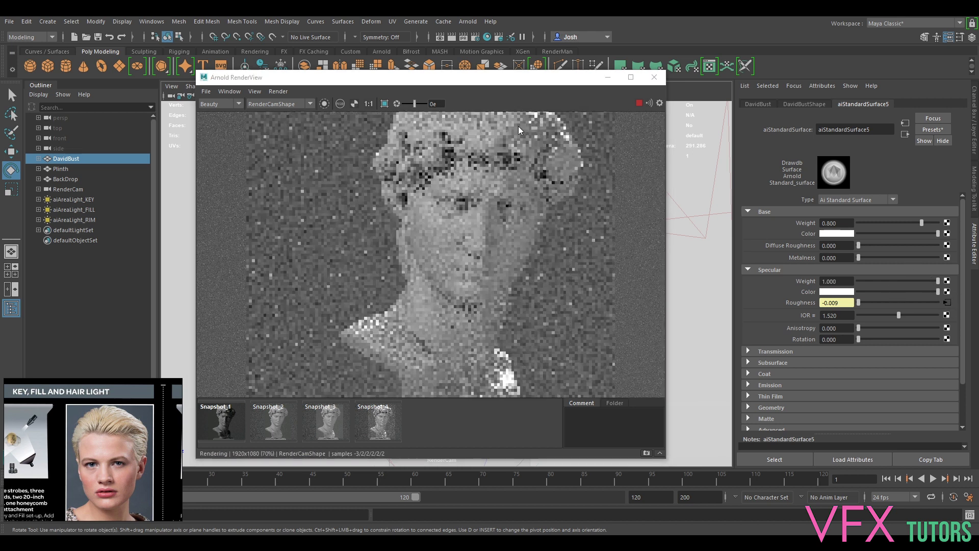
Step: Set the bust roughness noise's frequency to 87.662 and its threshold to 0.260
left_click(947, 303)
left_click_drag(873, 283, 929, 291)
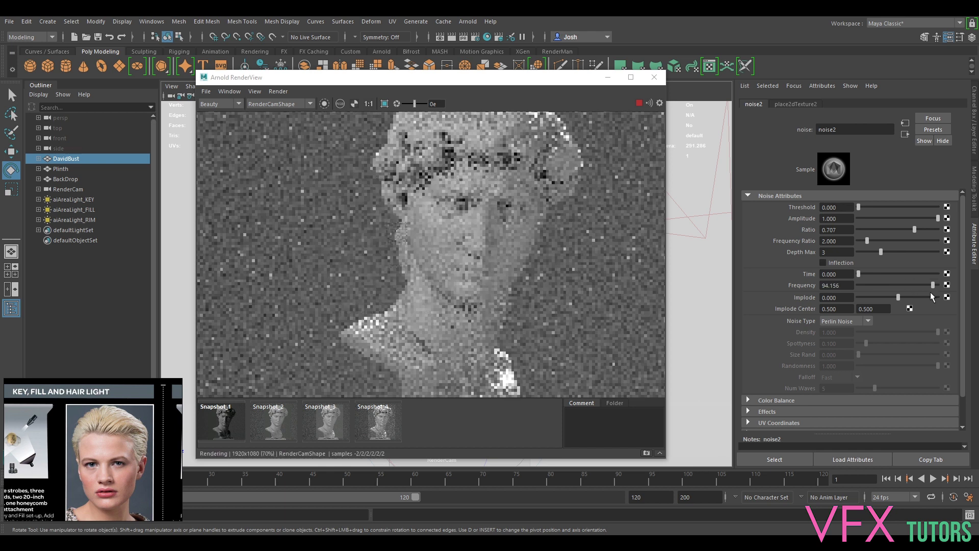
scroll(479, 243, "up", 3)
scroll(490, 238, "down", 3)
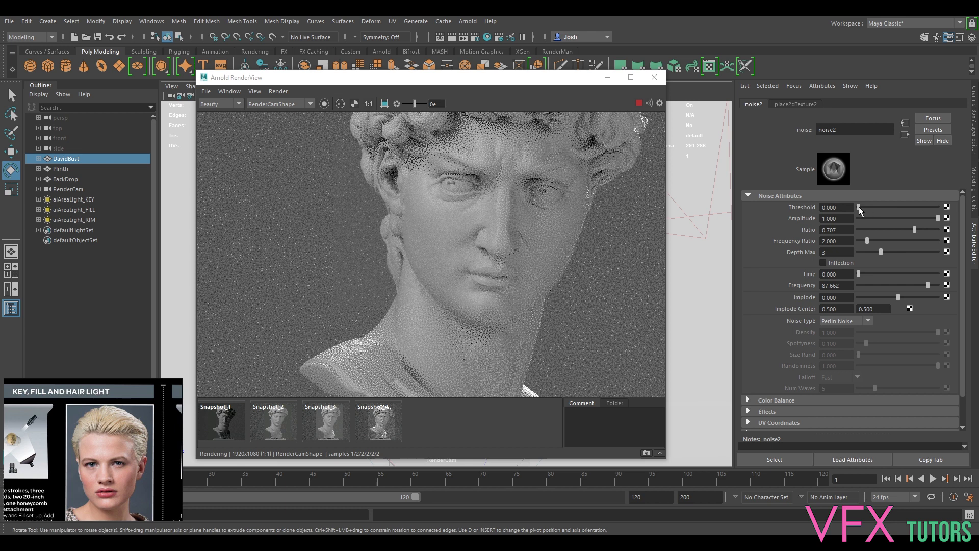
left_click(879, 207)
left_click_drag(880, 211, 878, 211)
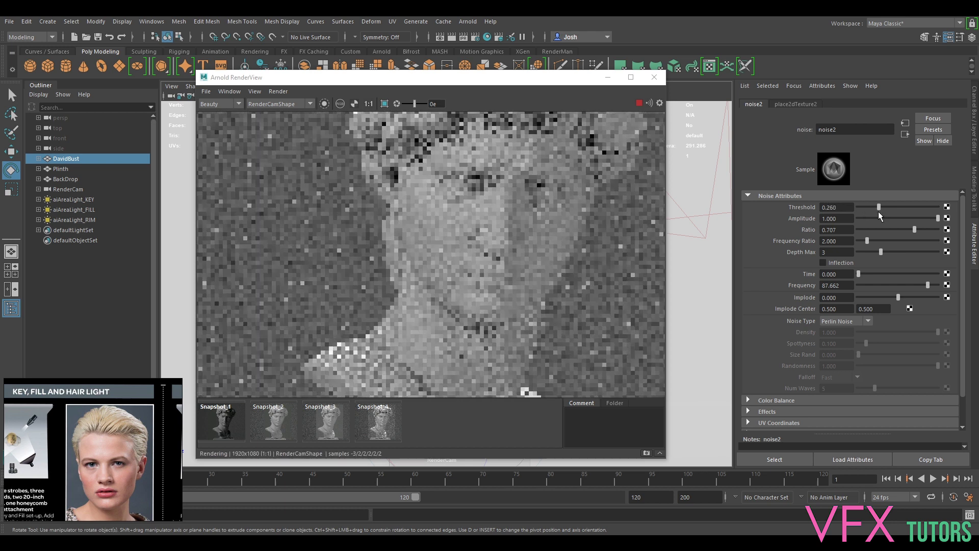
Step: Display the specular pass in the live render and set the bust roughness noise's frequency to 41.558
left_click(230, 103)
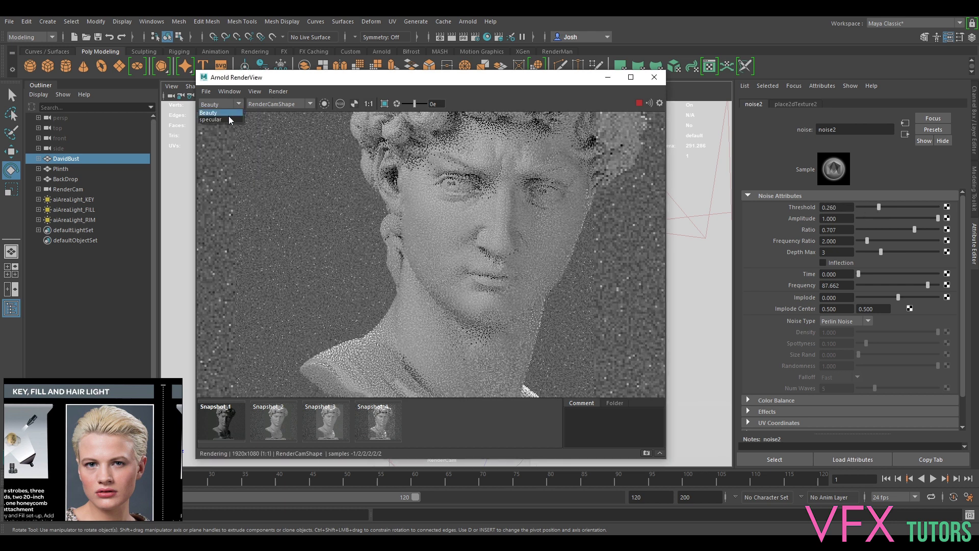
left_click(224, 120)
left_click(531, 225)
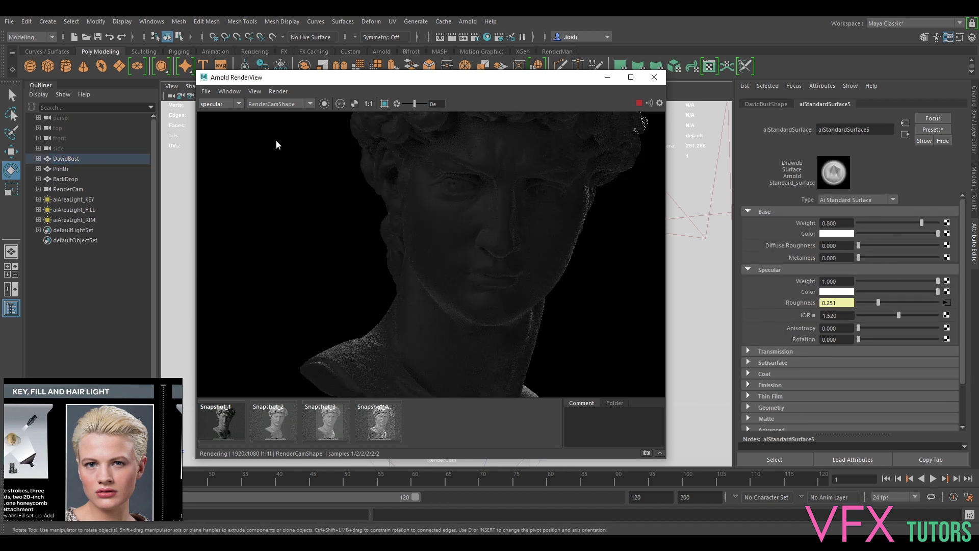
left_click(947, 303)
left_click_drag(927, 284, 889, 288)
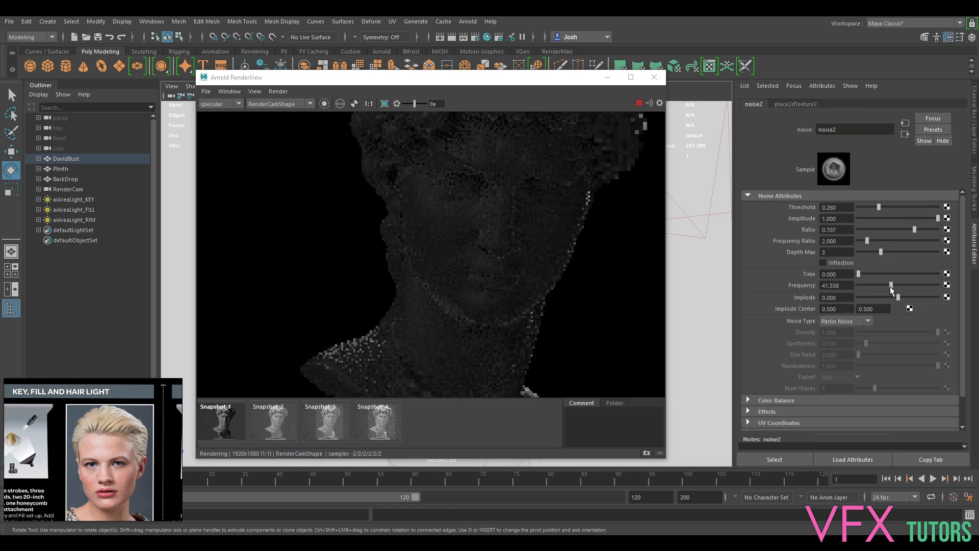
Step: Set the bust noise's ratio to 0.357, amplitude to 0.234, threshold to 0.097 and frequency to 3.896
left_click_drag(912, 229, 887, 231)
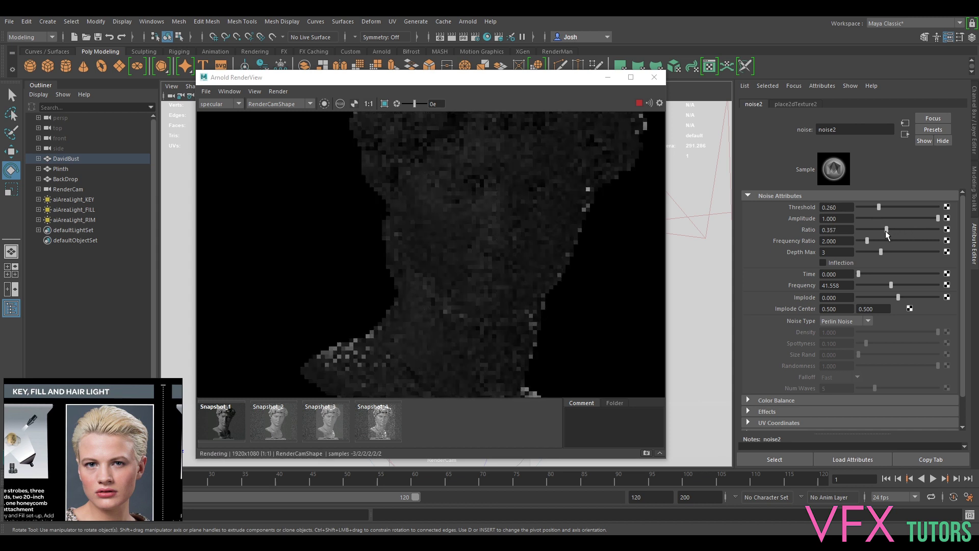
left_click(876, 218)
left_click_drag(877, 207, 858, 208)
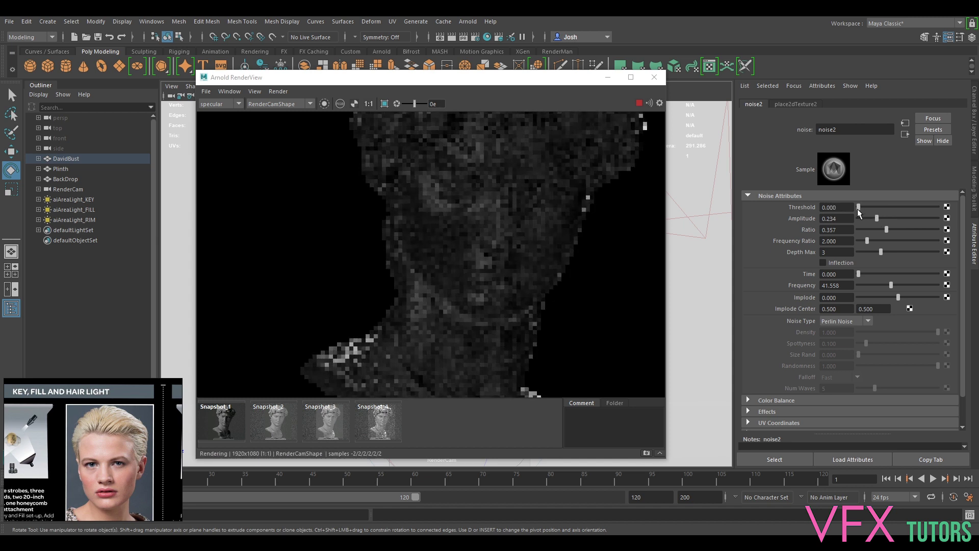
left_click_drag(858, 208, 865, 208)
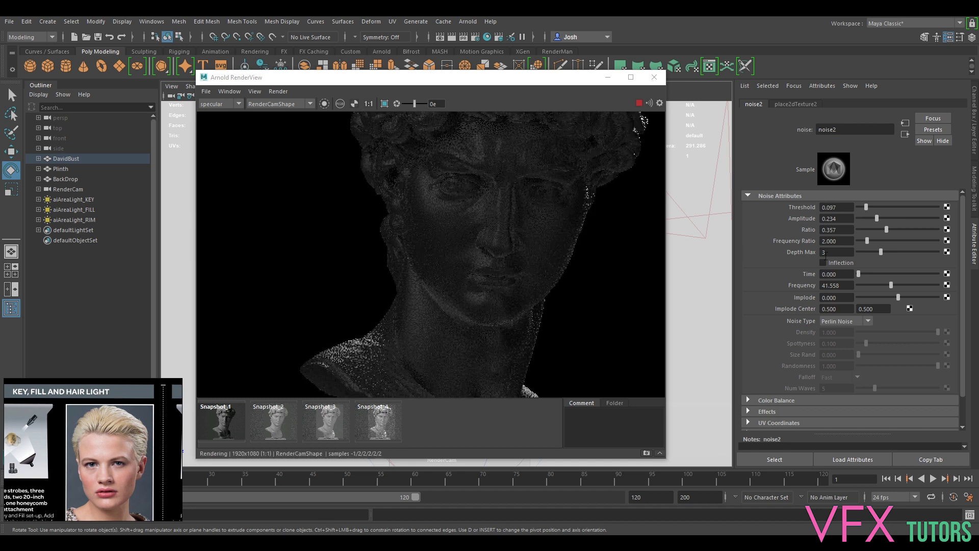
left_click_drag(894, 281, 861, 285)
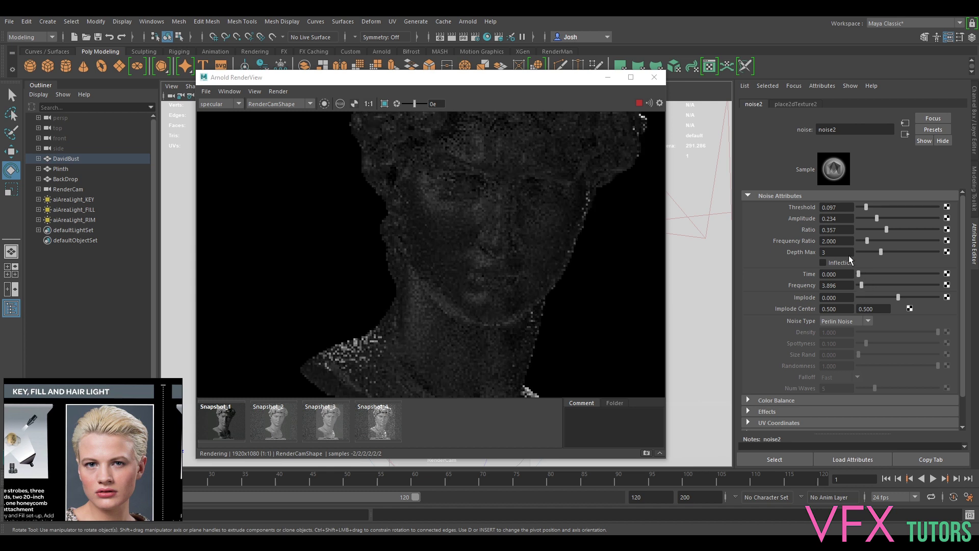
Step: Set the bust noise's frequency ratio to 2.344, ratio to 0.195 and threshold to 0.260, checking the specular pass up close
left_click_drag(870, 239, 877, 243)
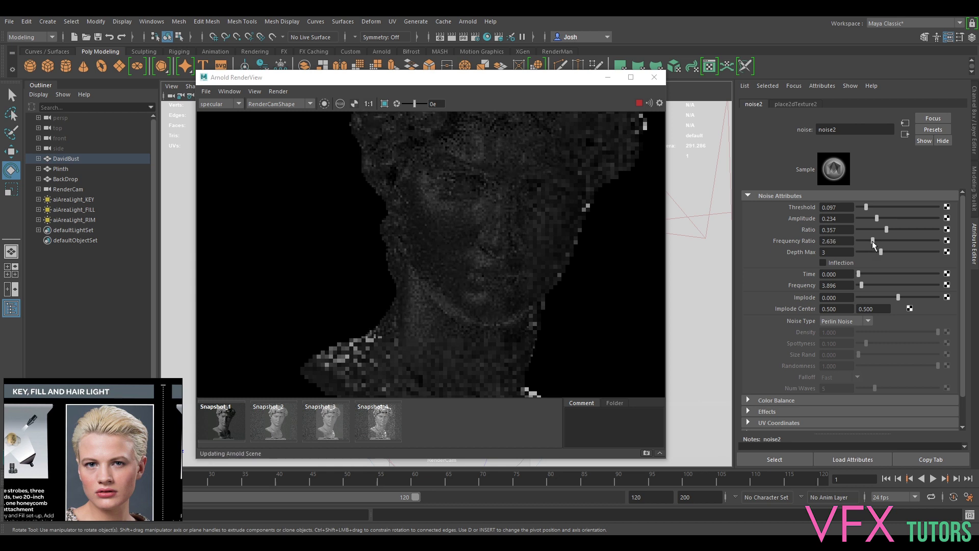
left_click_drag(886, 229, 873, 230)
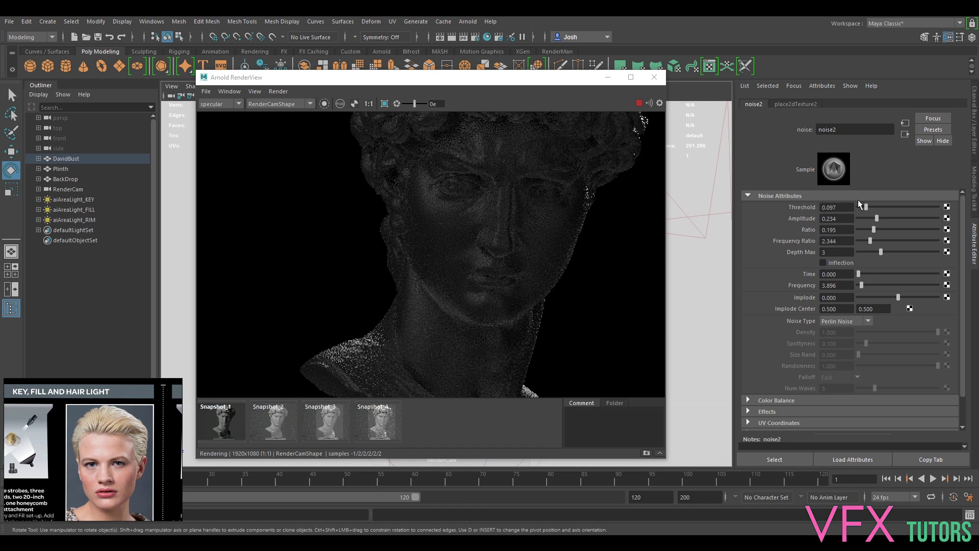
left_click_drag(866, 207, 879, 208)
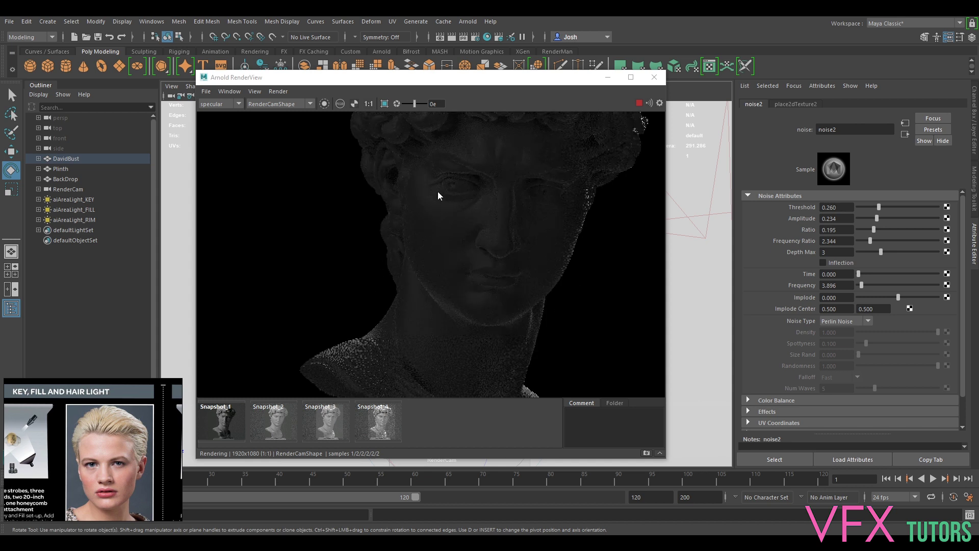
scroll(494, 271, "up", 5)
scroll(599, 253, "down", 3)
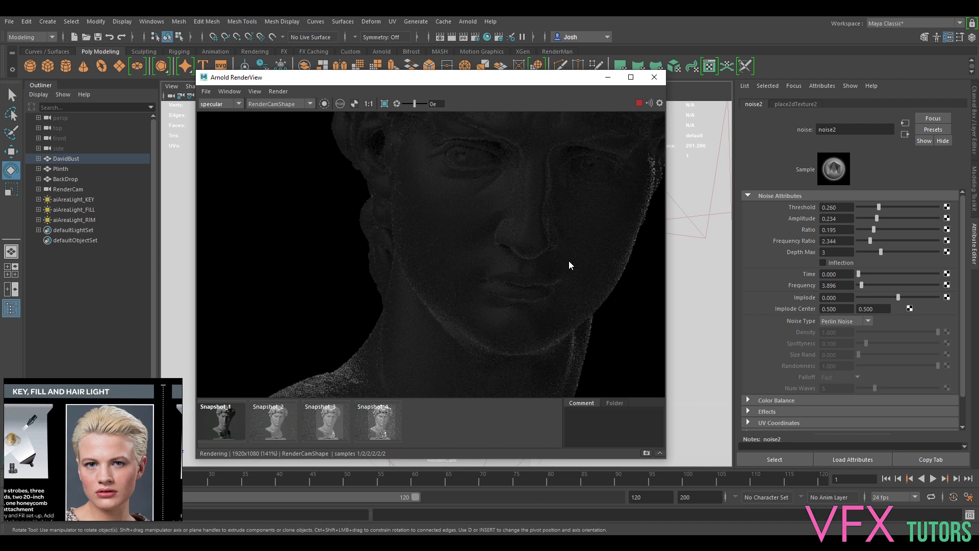
Step: Display the beauty pass in the live render and set the rim light's exposure to 16
left_click(512, 310)
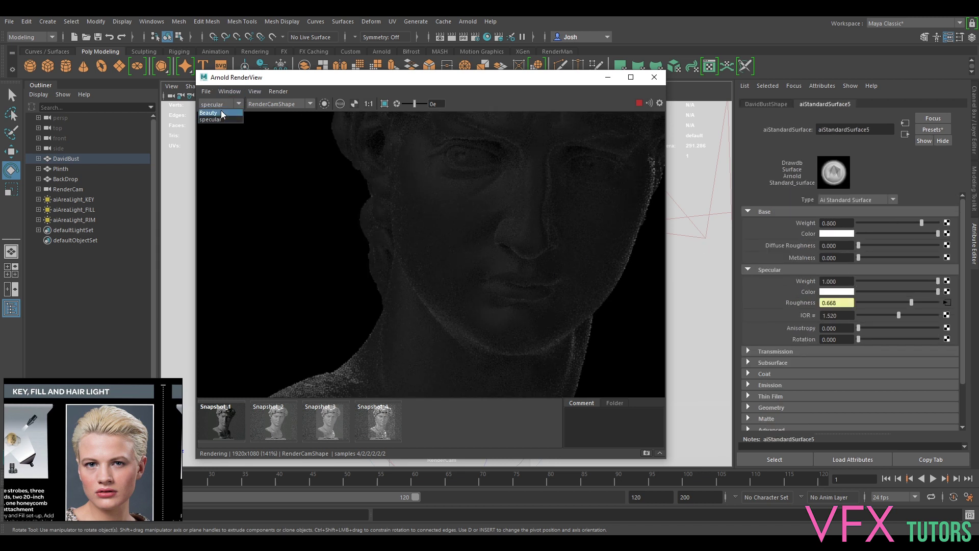
left_click(220, 112)
scroll(572, 222, "down", 3)
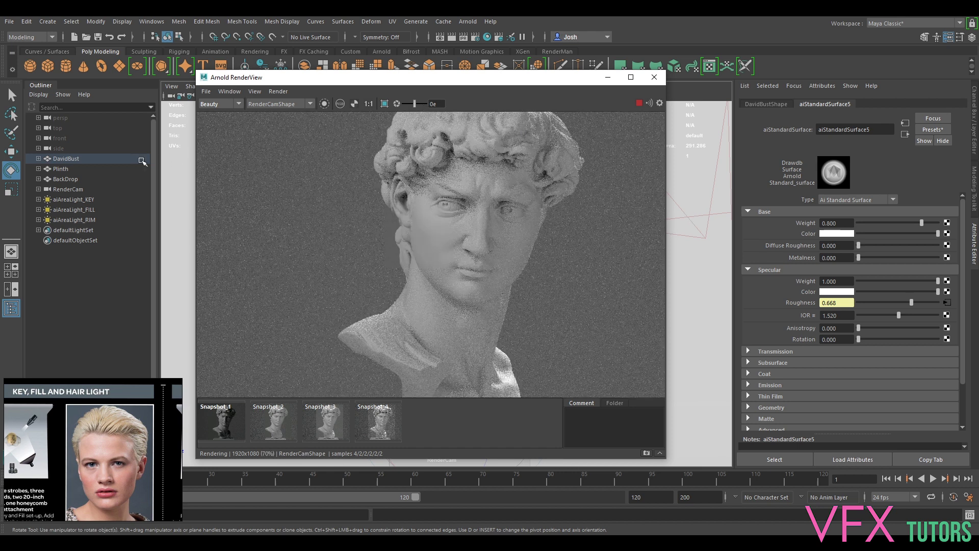
left_click(84, 221)
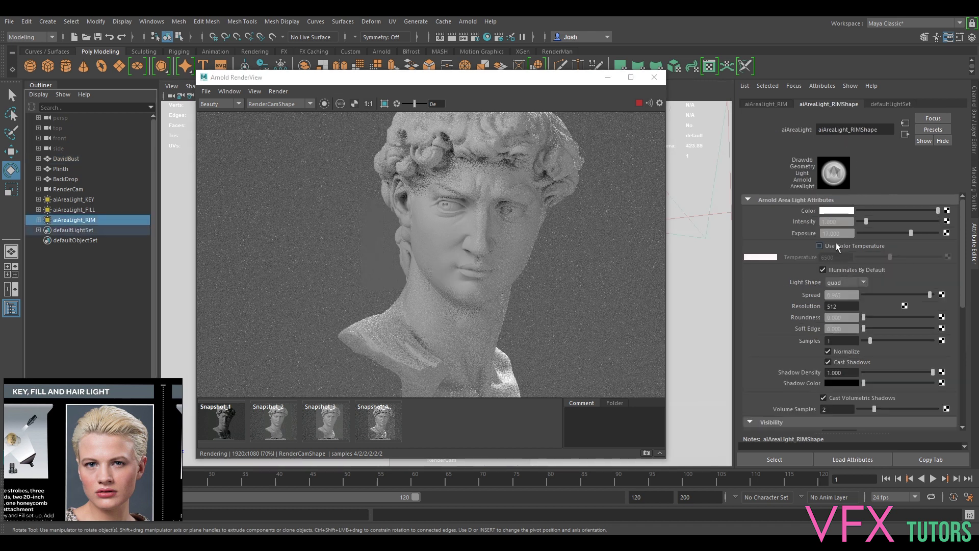
type("16")
key("Return")
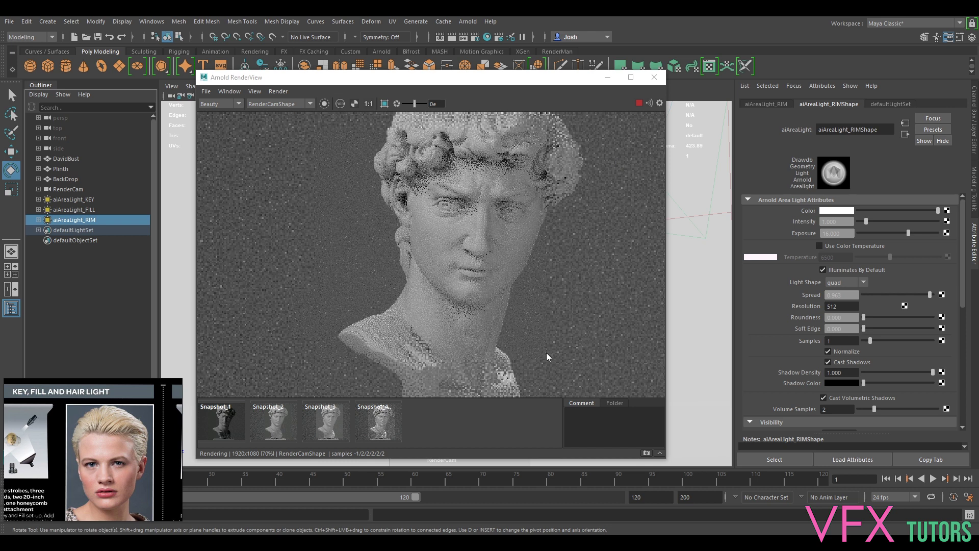
Step: Display the specular pass in the live render and try the rim light's exposure at 15 and 15.5
left_click(220, 104)
left_click(224, 119)
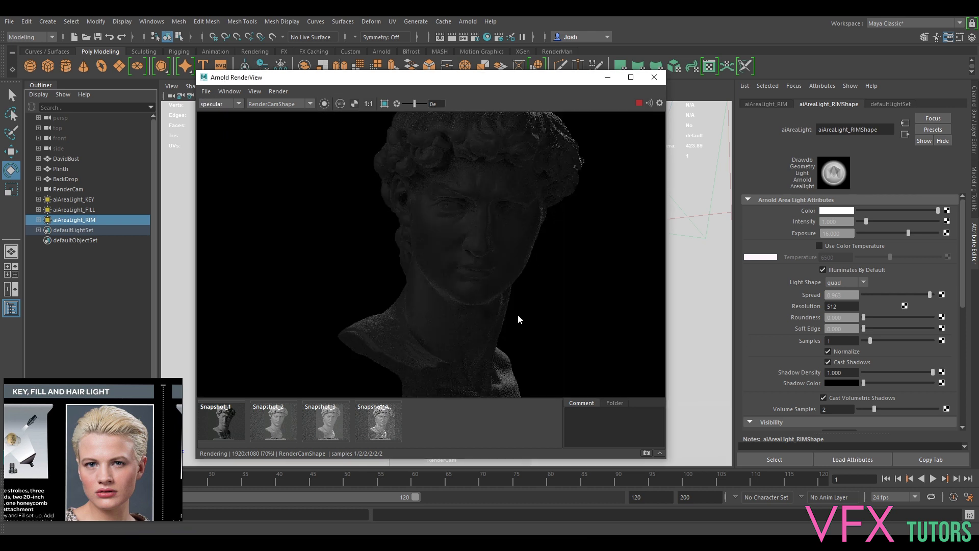
double_click(844, 233)
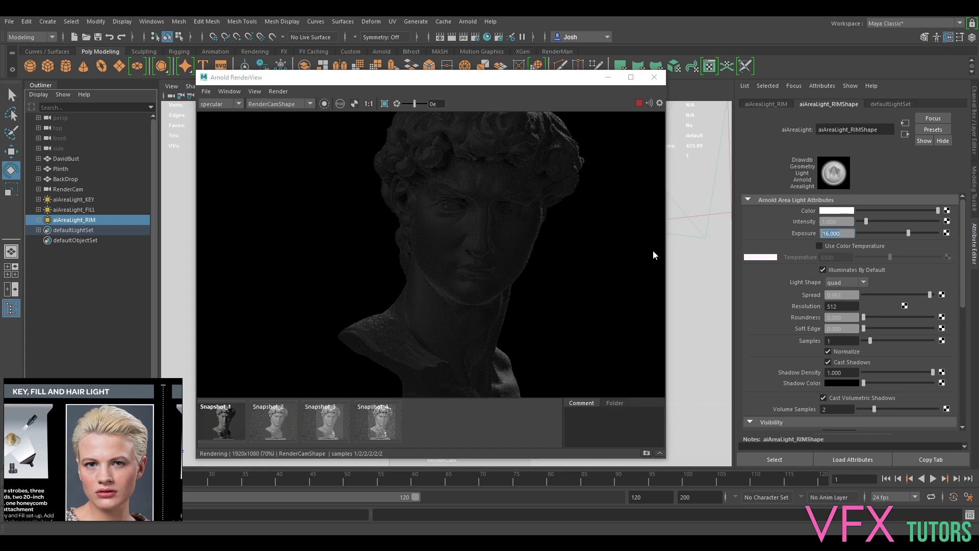
type("15")
key("Return")
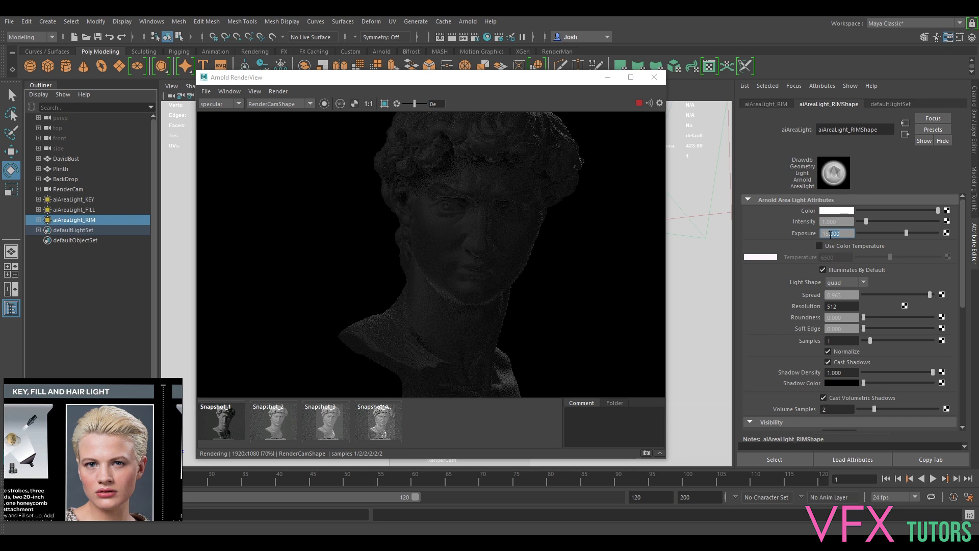
type("15.5")
key("Return")
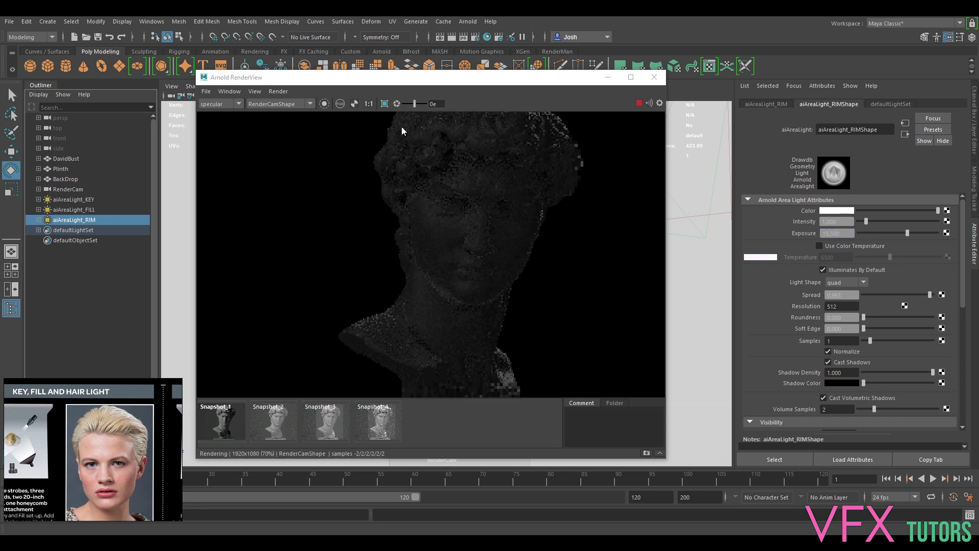
Step: Return the live render to the beauty pass, try the rim light's exposure at 16, and set it to 16.5 with the render restarted
left_click(249, 103)
left_click(221, 108)
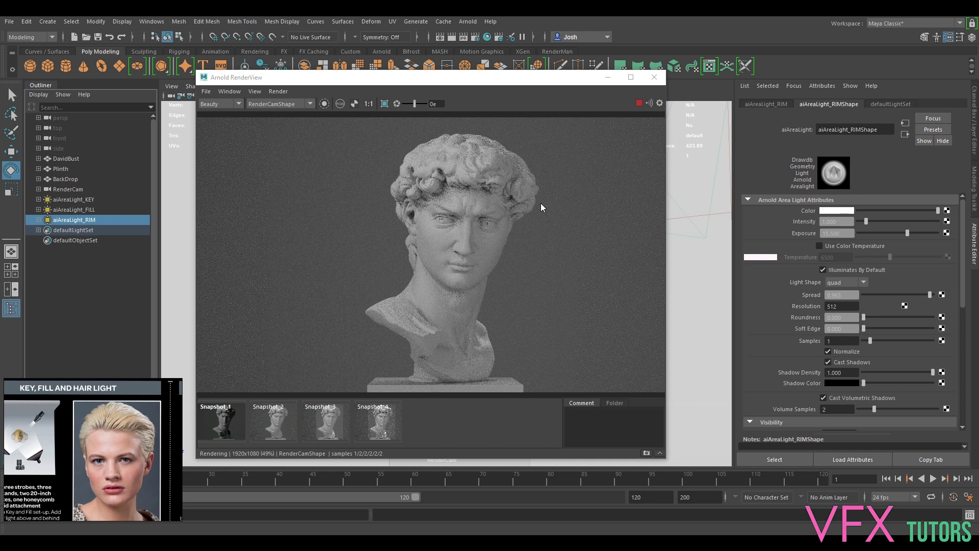
left_click_drag(840, 233, 637, 233)
type("16")
key("Return")
left_click(638, 103)
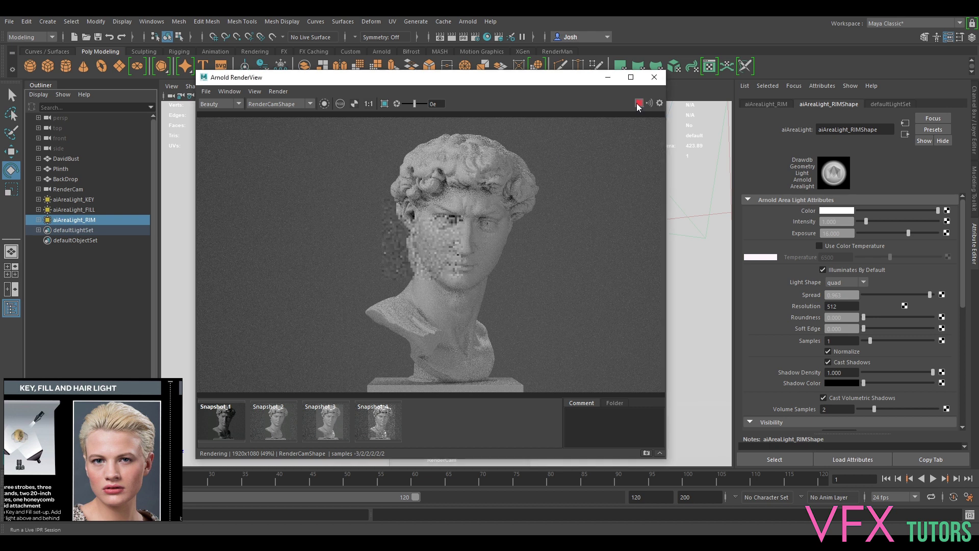
double_click(831, 233)
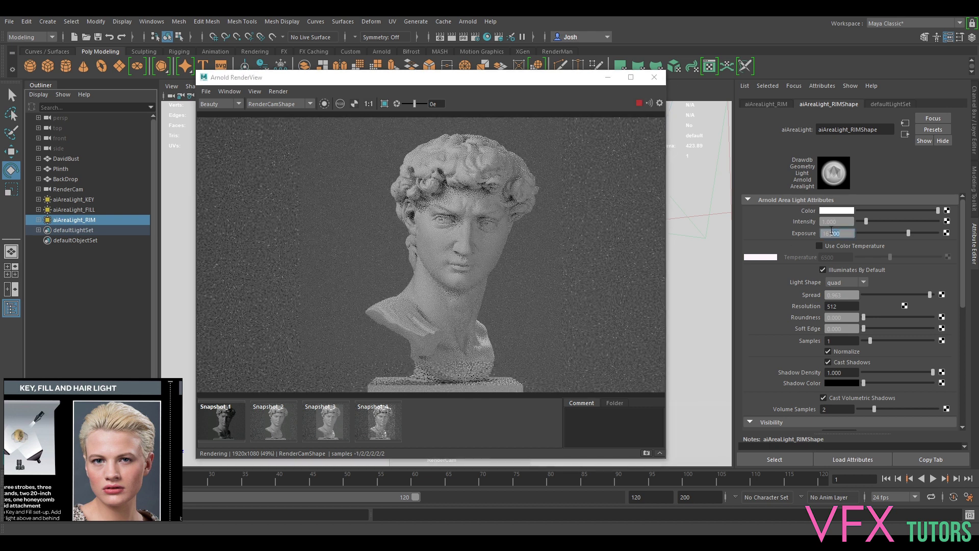
key("Return")
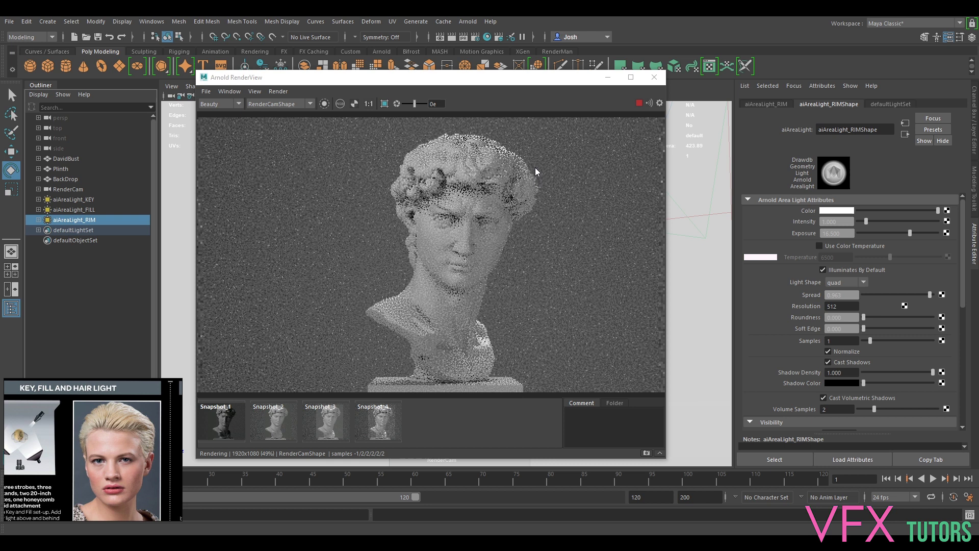